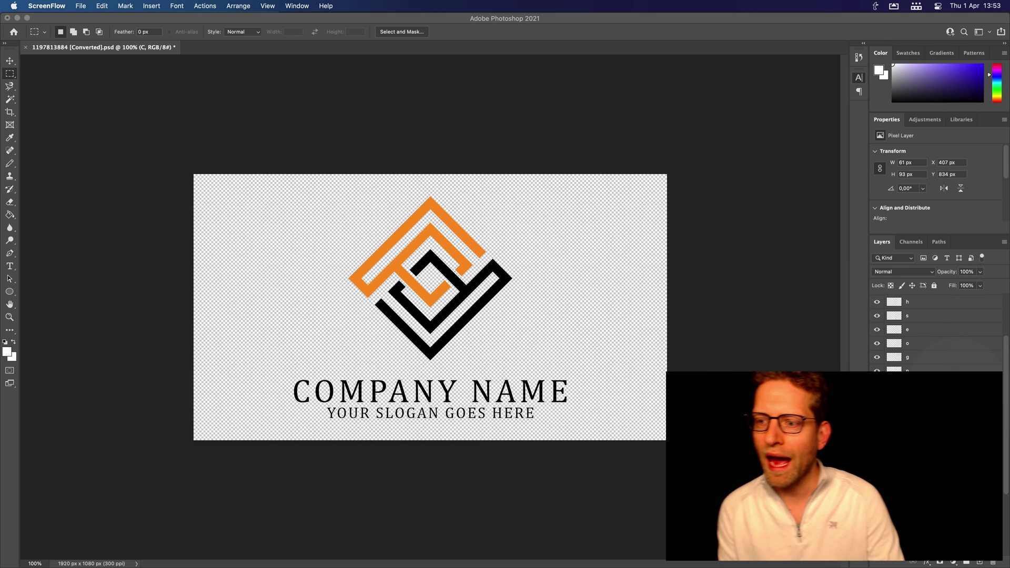
pyautogui.scroll(3, 932, 332)
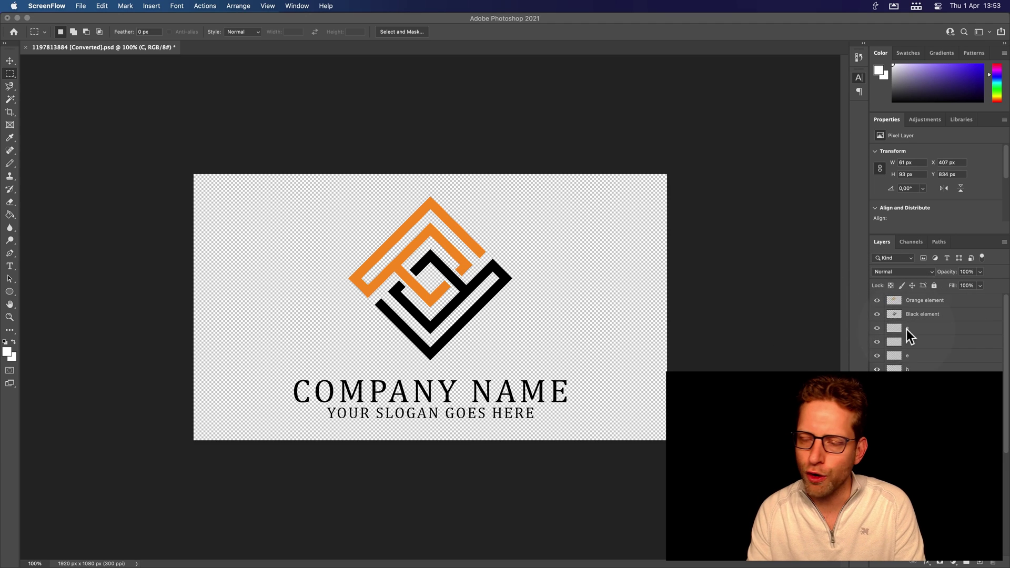
# - Toggle the orange and black logo elements' visibility to check each layer
pyautogui.click(877, 301)
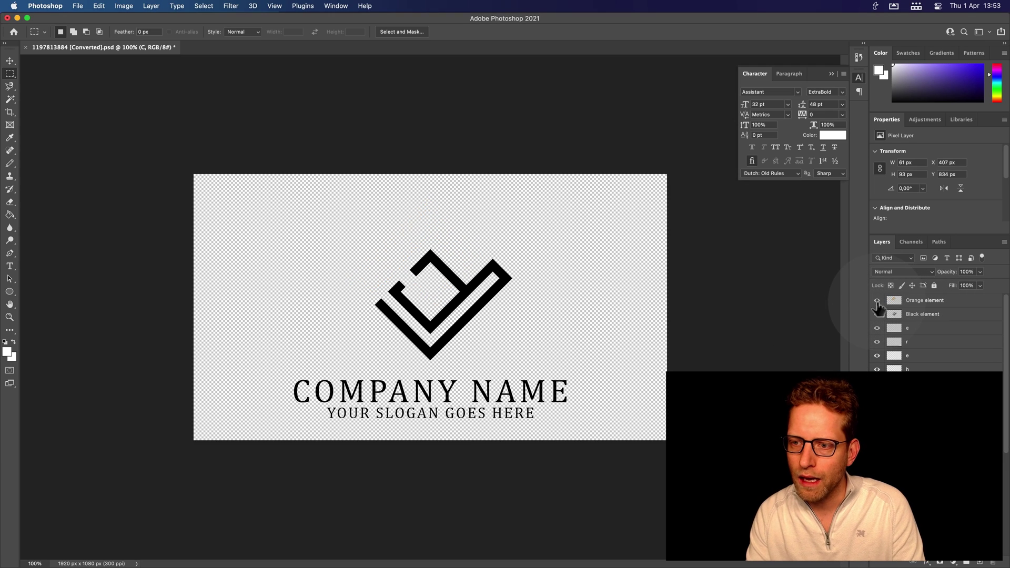
pyautogui.click(877, 301)
pyautogui.click(877, 315)
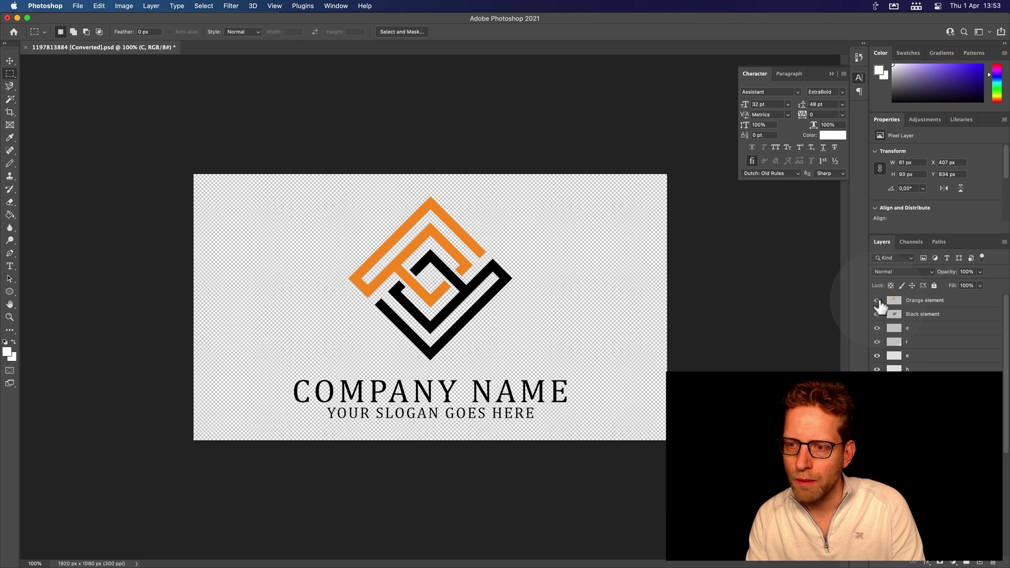
pyautogui.click(877, 300)
pyautogui.click(877, 315)
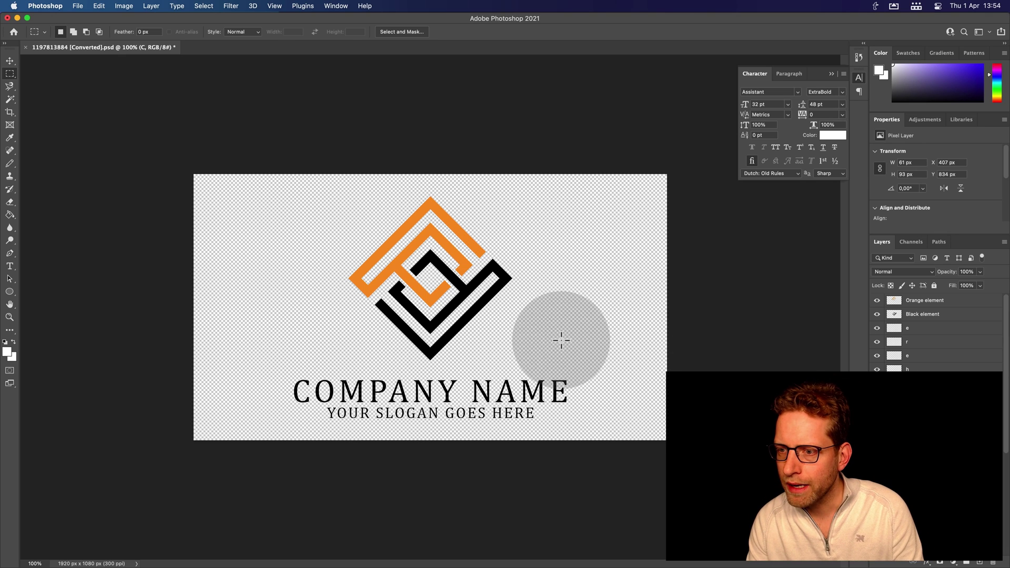
pyautogui.scroll(-3, 931, 332)
pyautogui.scroll(-2, 932, 332)
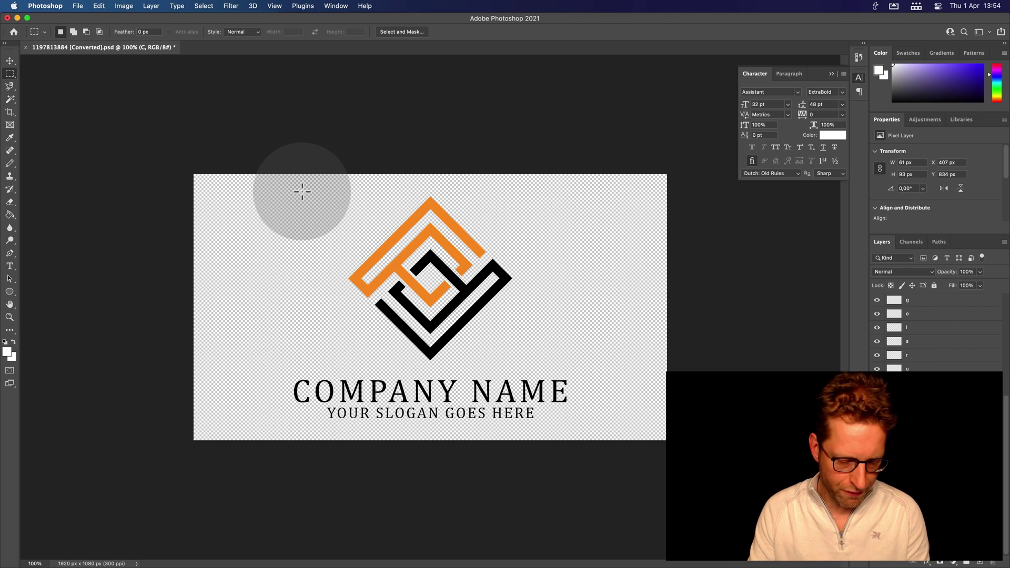
pyautogui.moveTo(12, 195)
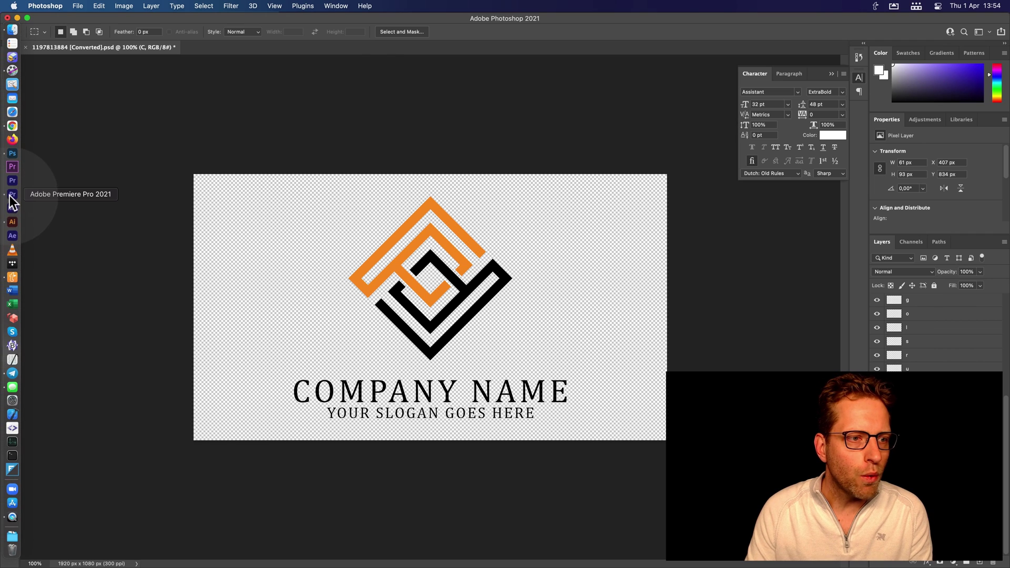
# - In Premiere Pro, import the layered logo PSD with Import As set to Sequence
pyautogui.click(6, 200)
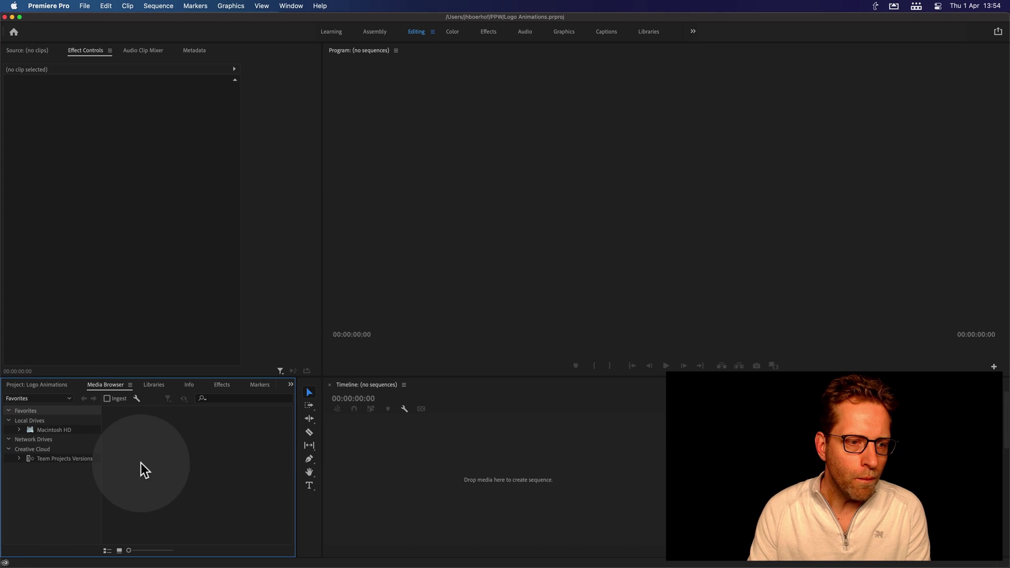
pyautogui.click(36, 385)
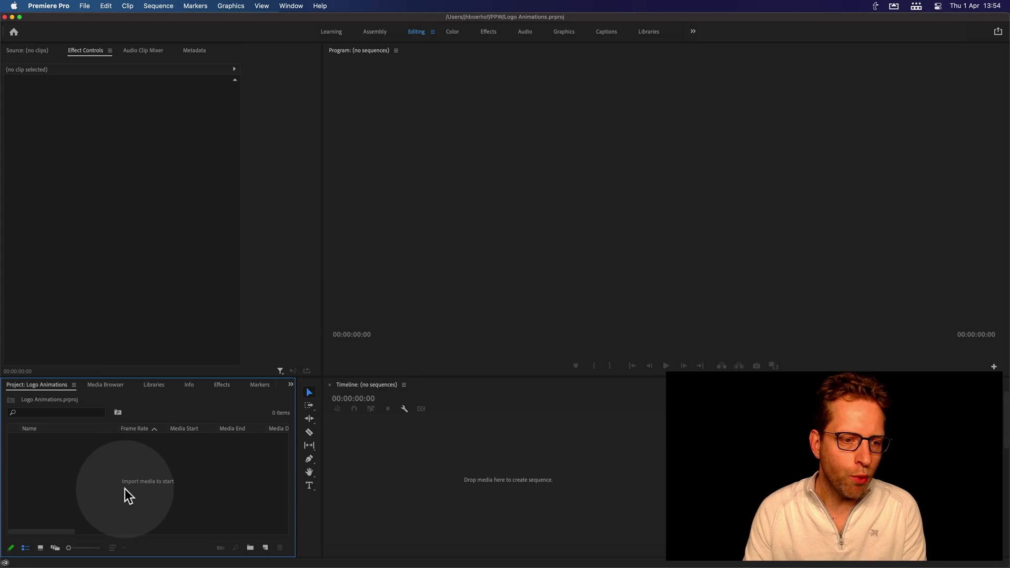
pyautogui.rightClick(102, 457)
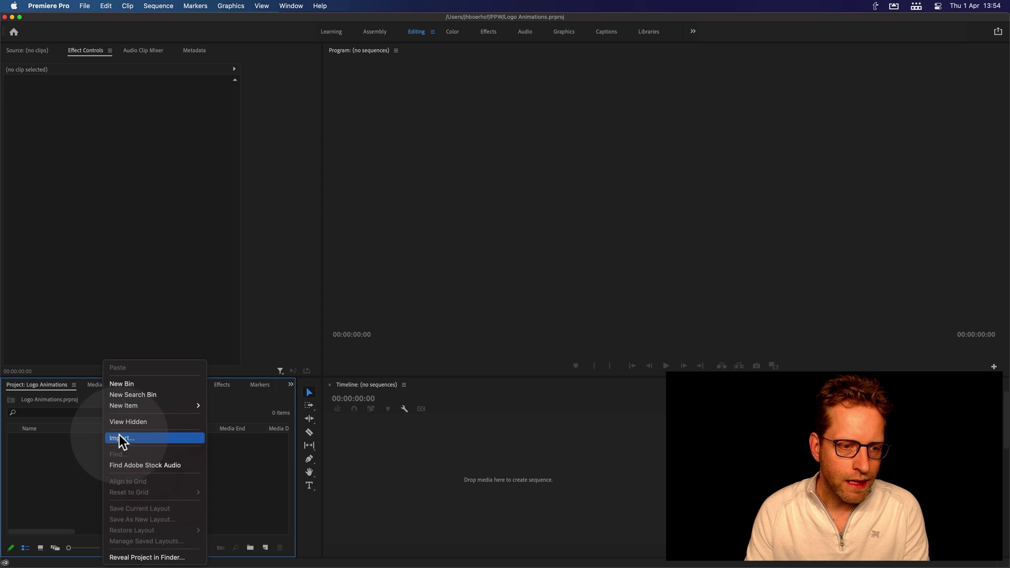
pyautogui.click(127, 442)
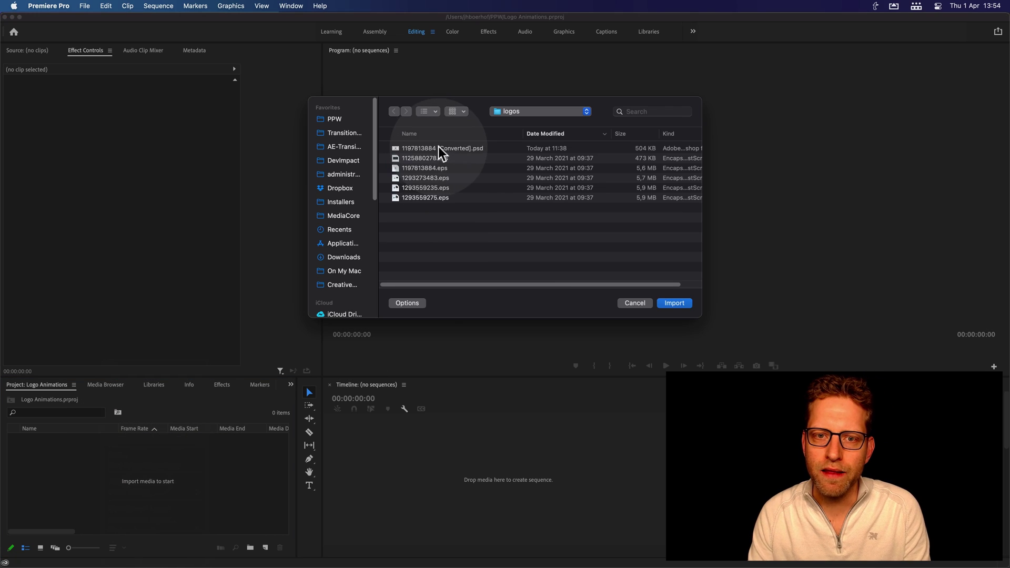
pyautogui.click(439, 148)
pyautogui.click(674, 302)
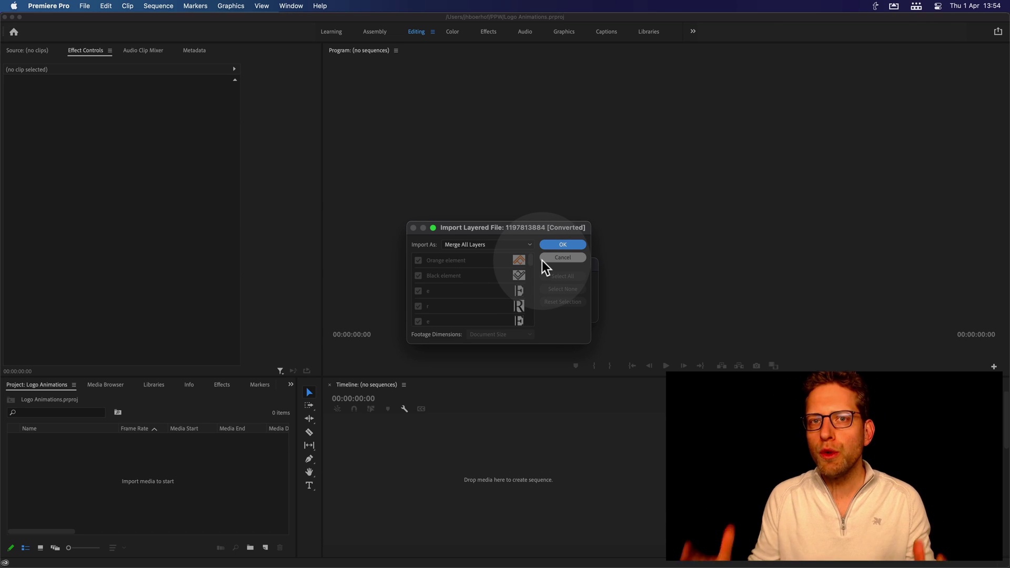
pyautogui.click(488, 245)
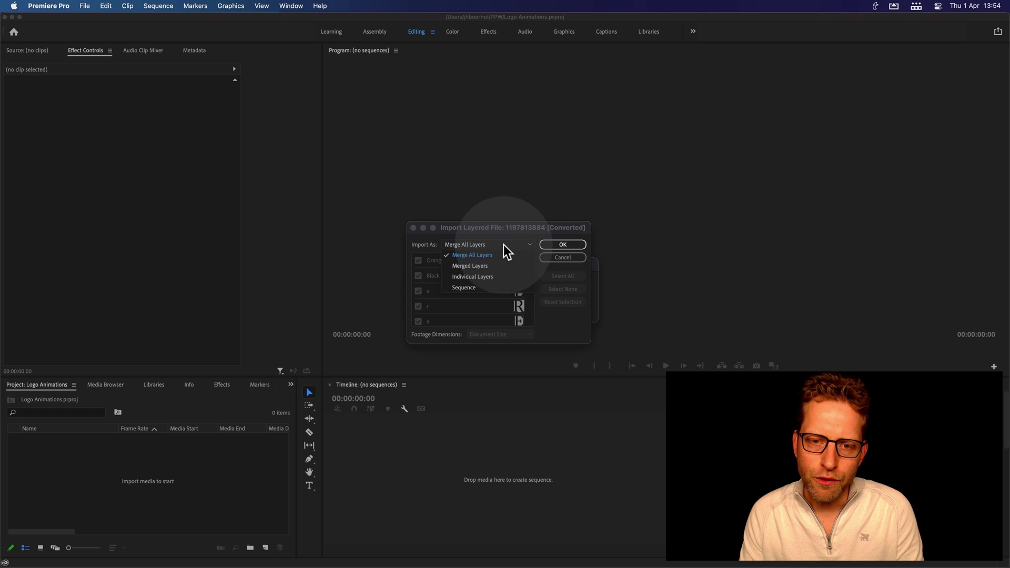
pyautogui.click(472, 290)
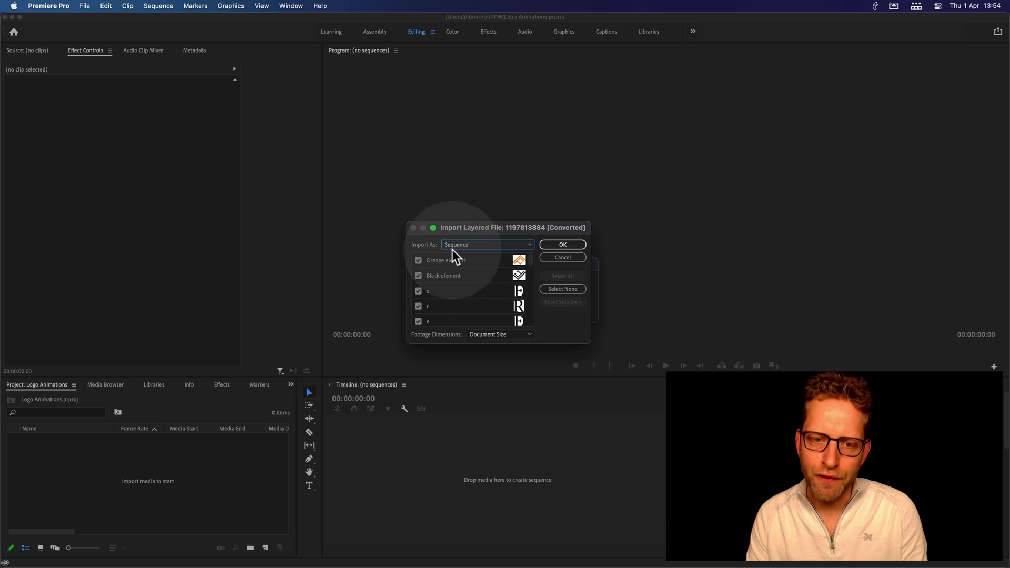
pyautogui.click(560, 245)
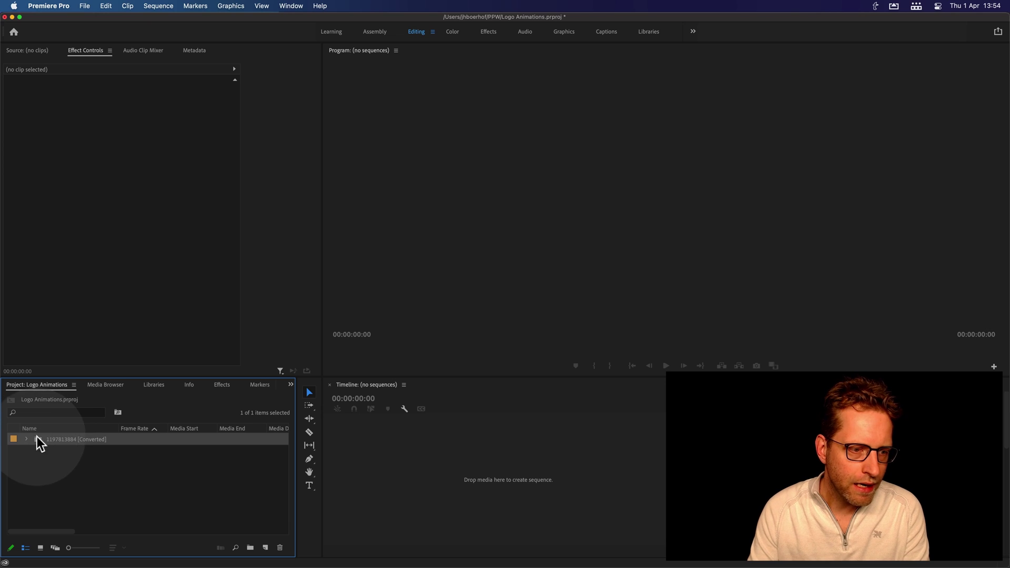
# - Open the imported layers bin, filter it with 'se', and open the logo sequence in the Timeline
pyautogui.doubleClick(39, 439)
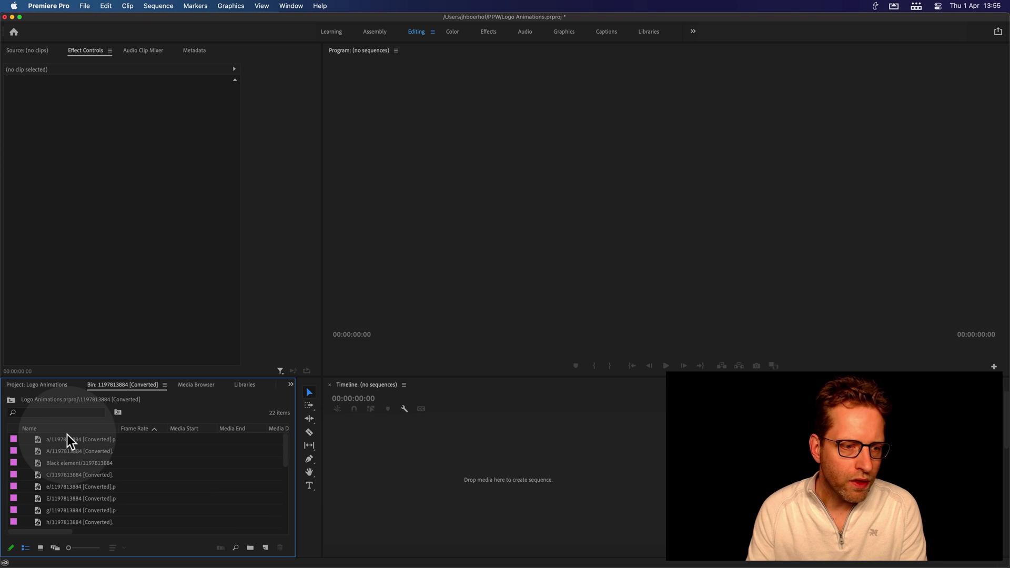
pyautogui.scroll(-5, 67, 437)
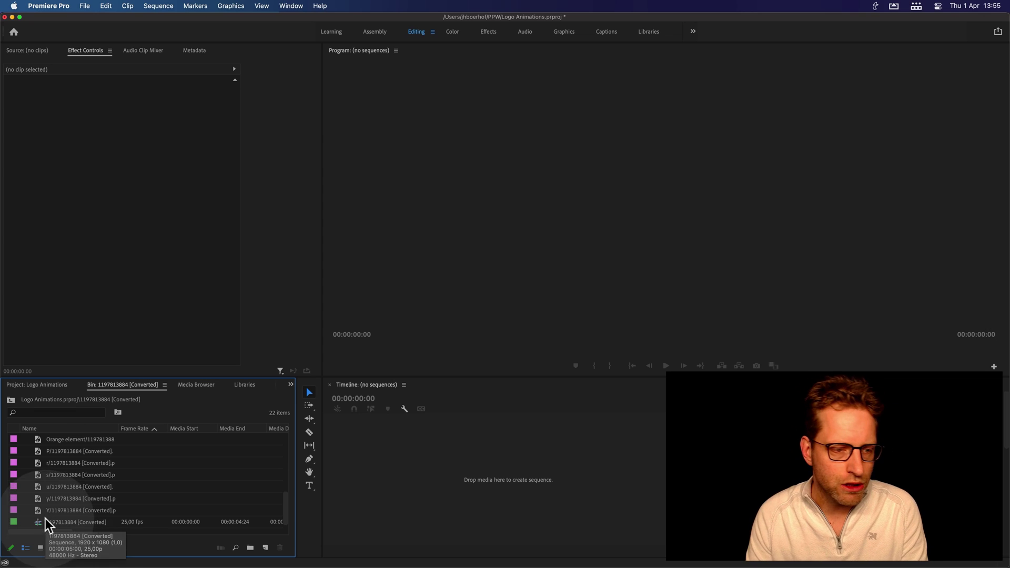
pyautogui.click(47, 410)
pyautogui.write('seque')
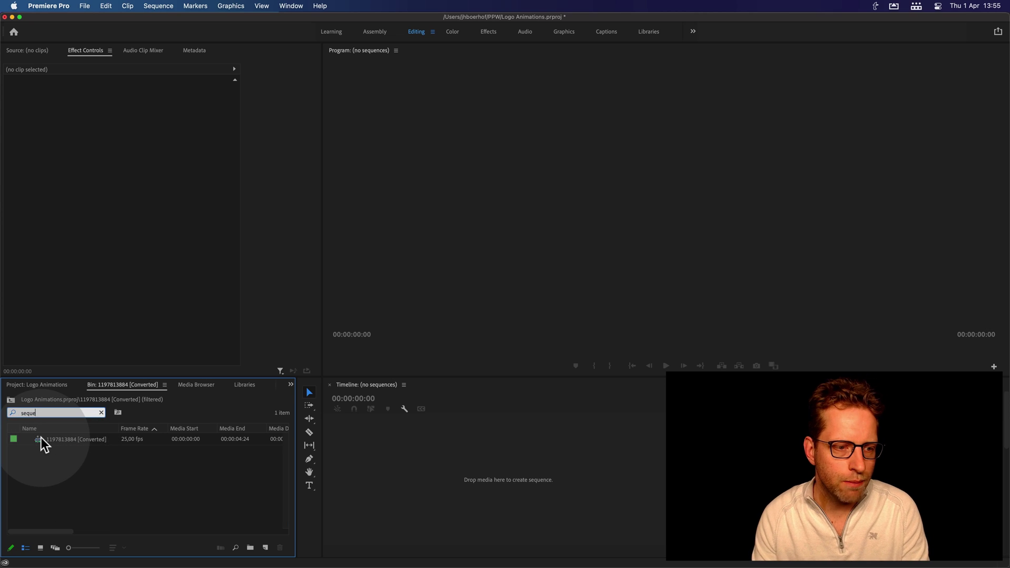
pyautogui.doubleClick(41, 438)
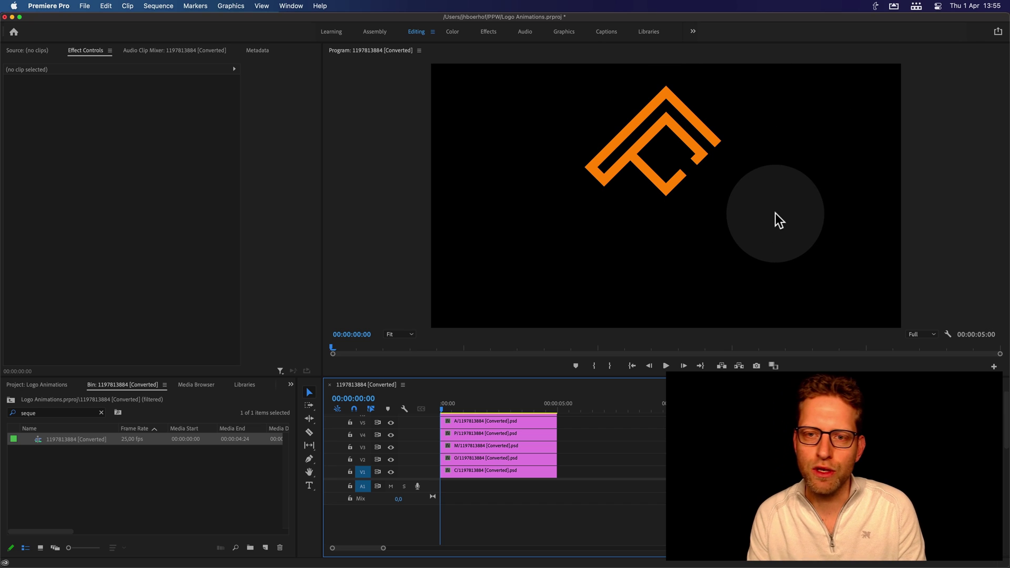
# - Move the logo layer clips up a track and create a white Color Matte named Color Matte White
pyautogui.moveTo(584, 395)
pyautogui.mouseDown()
pyautogui.moveTo(488, 478)
pyautogui.moveTo(488, 459)
pyautogui.mouseUp()
pyautogui.rightClick(83, 477)
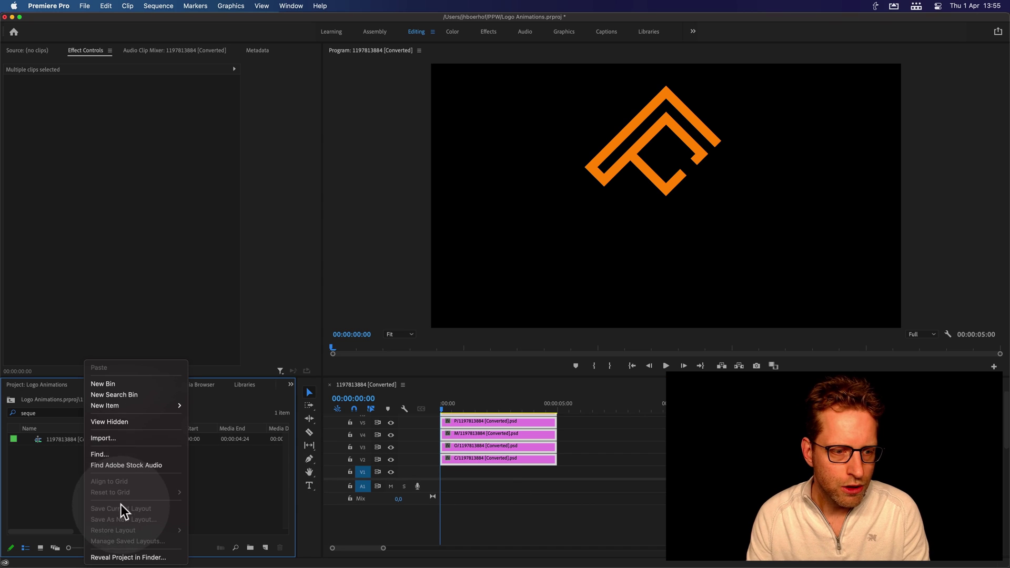
pyautogui.moveTo(105, 405)
pyautogui.click(228, 490)
pyautogui.click(555, 330)
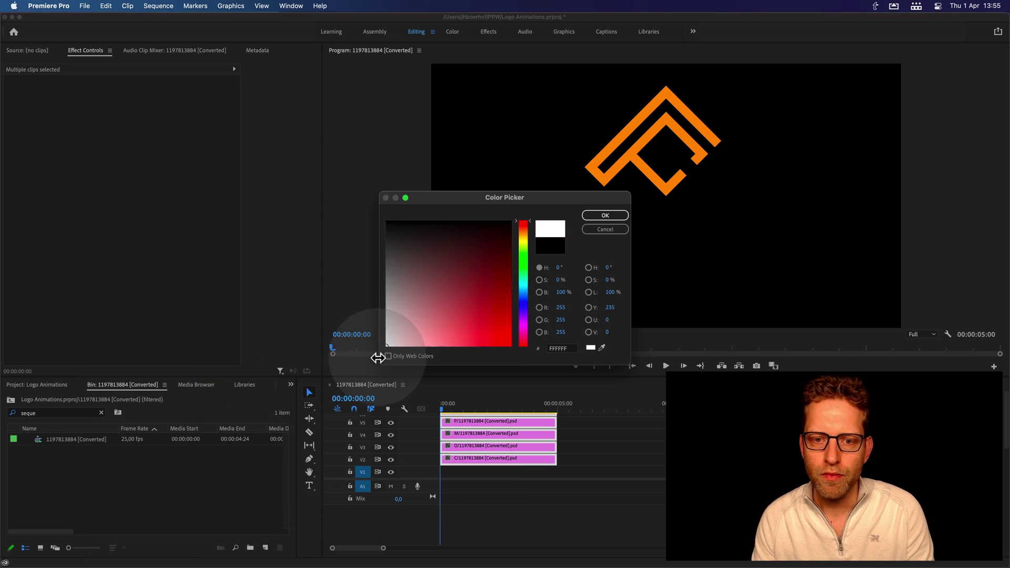
pyautogui.click(606, 216)
pyautogui.write('Color Matte White')
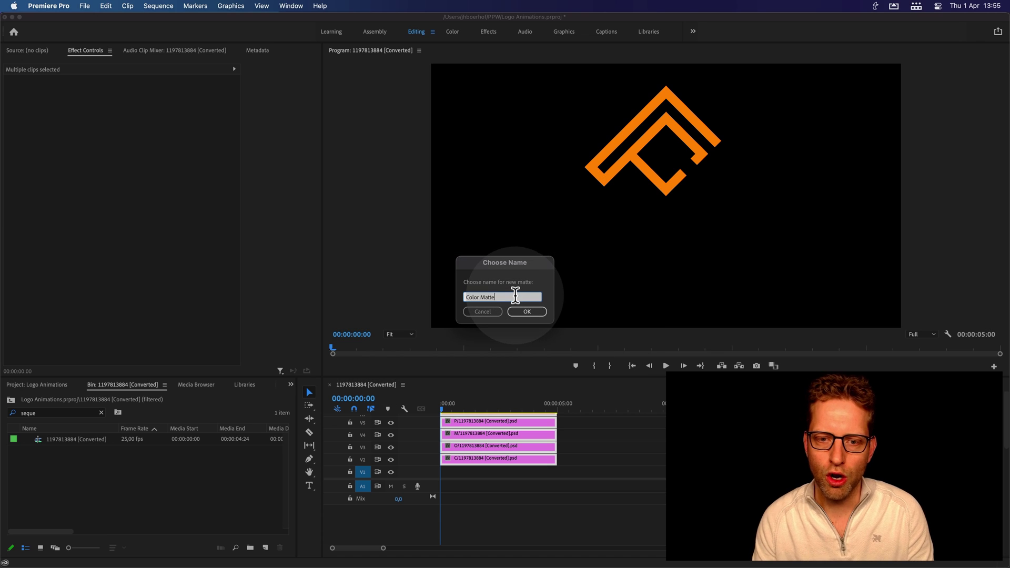
pyautogui.press('Return')
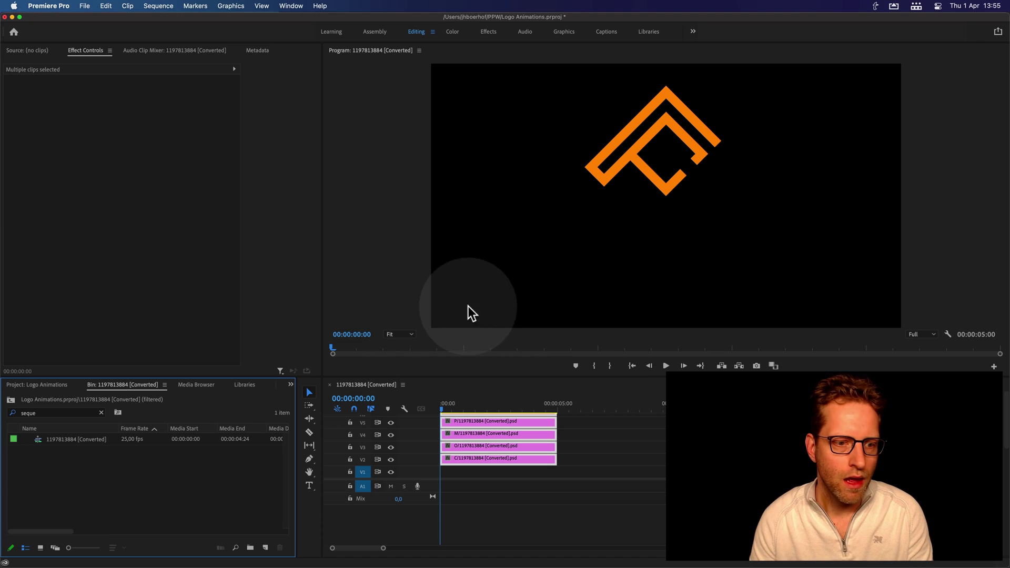
# - Search the project for 'matte wh' and place the white matte on V1
pyautogui.doubleClick(32, 413)
pyautogui.write('ma')
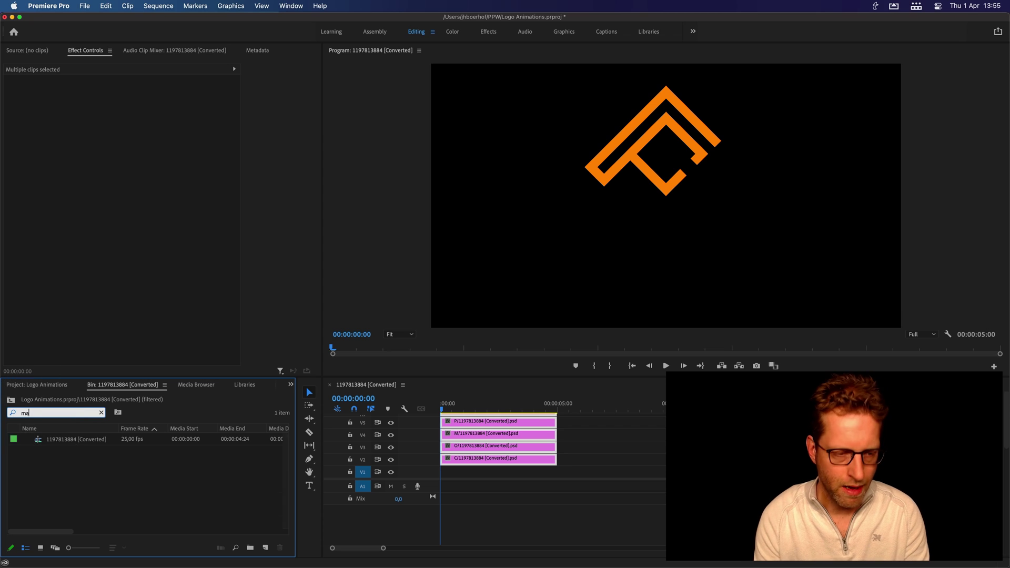
pyautogui.write('tte wh')
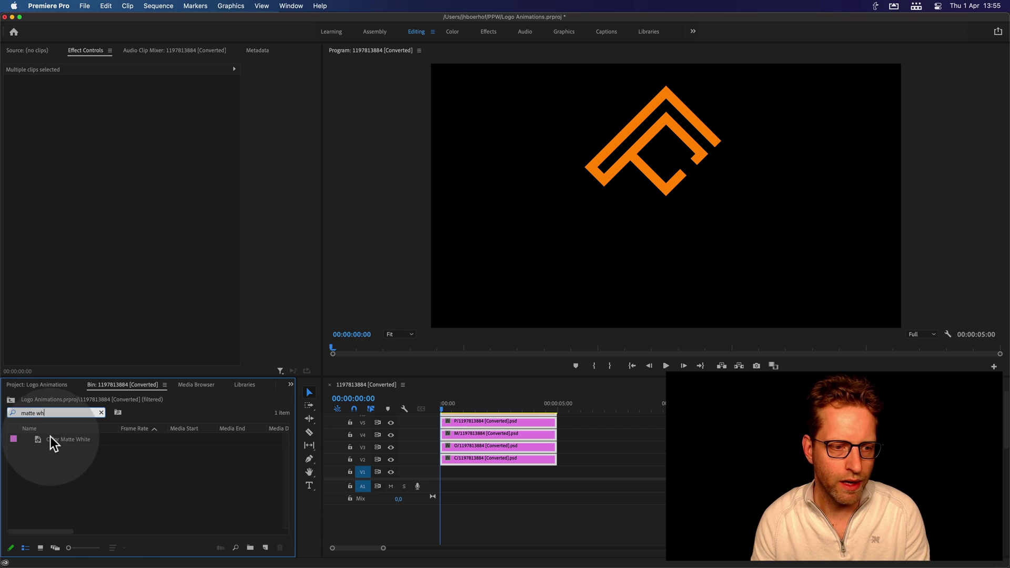
pyautogui.moveTo(68, 439); pyautogui.dragTo(442, 474)
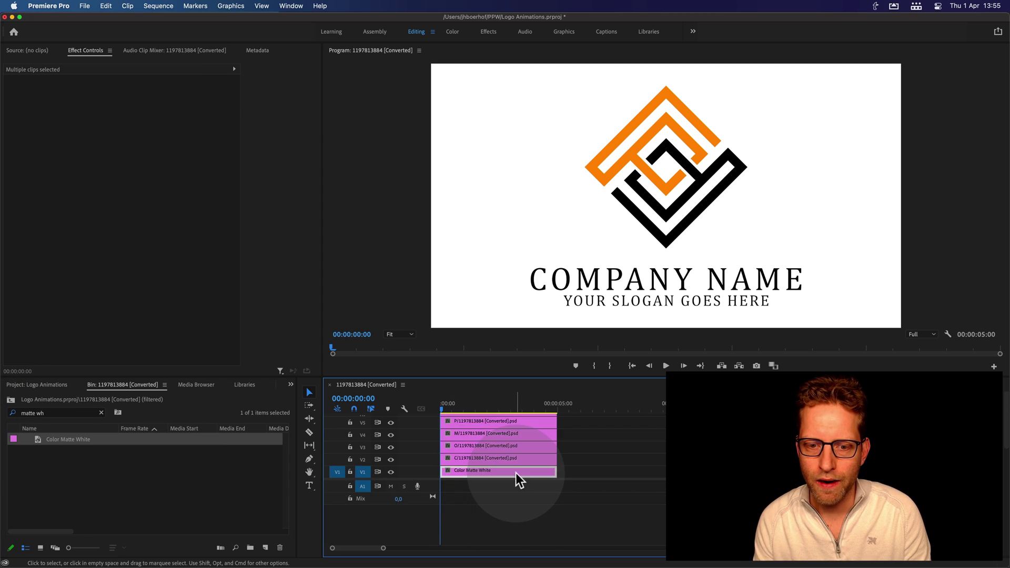
pyautogui.click(516, 473)
pyautogui.scroll(-3, 479, 449)
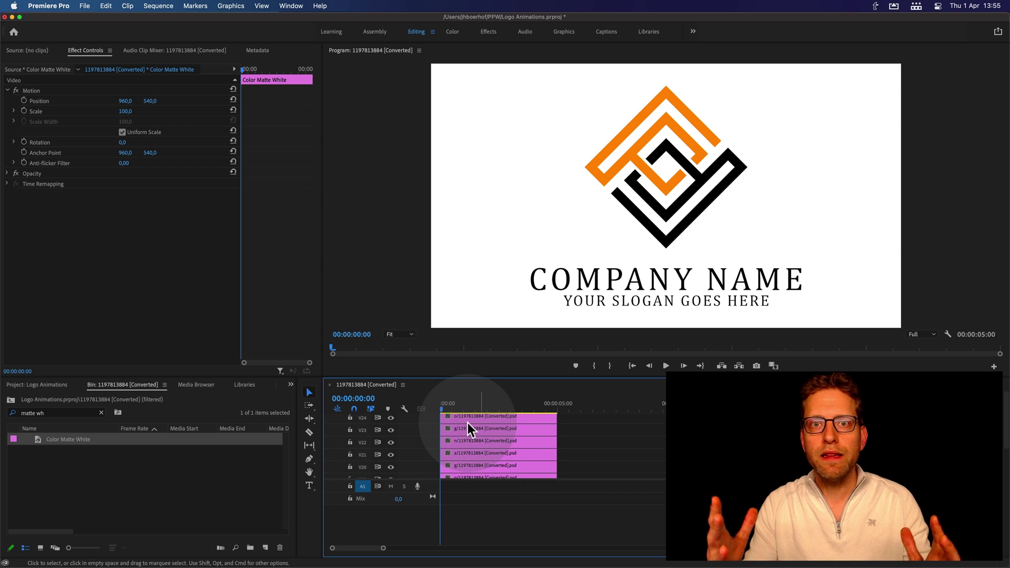
pyautogui.scroll(4, 470, 434)
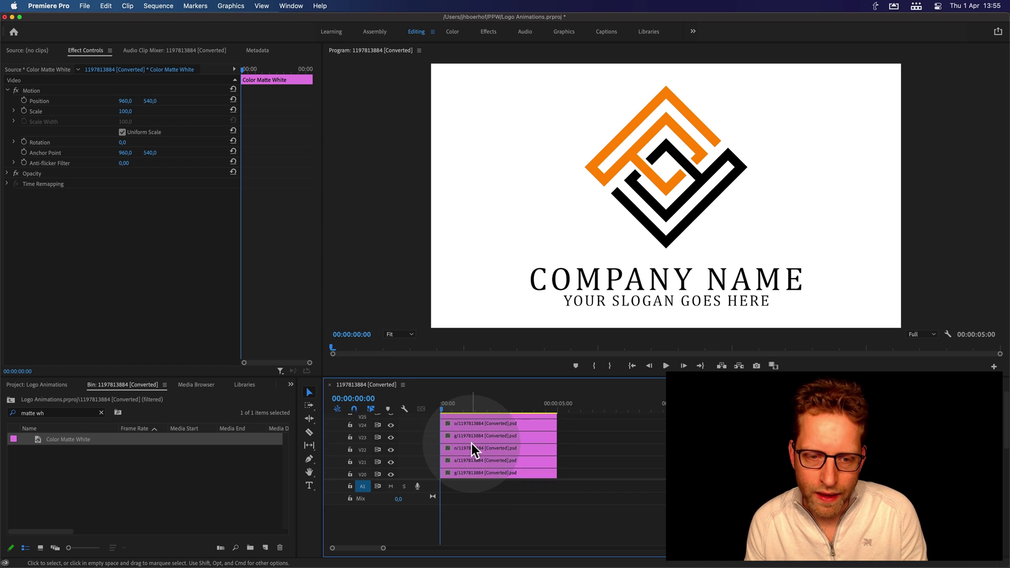
pyautogui.scroll(3, 471, 444)
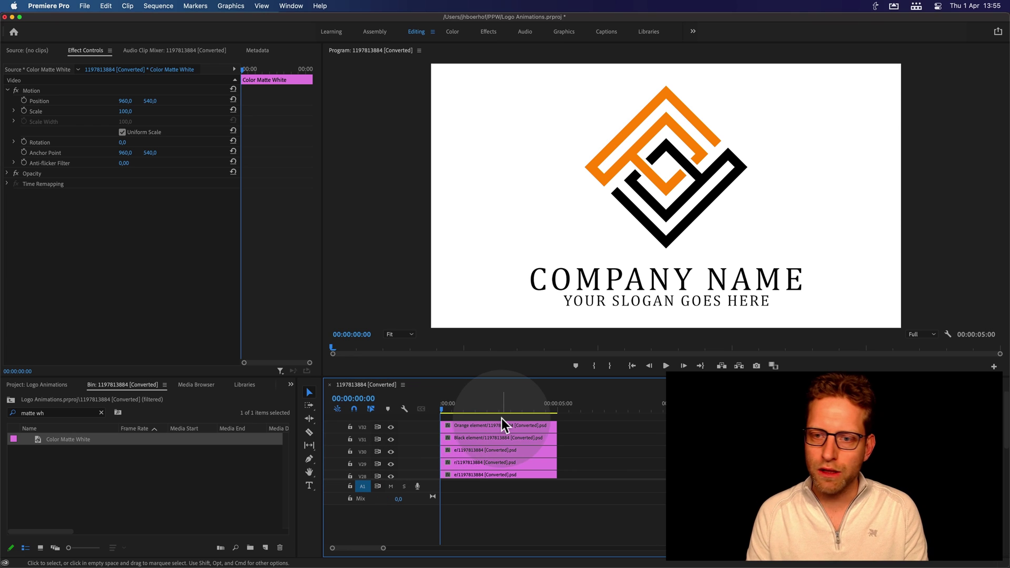
pyautogui.click(391, 427)
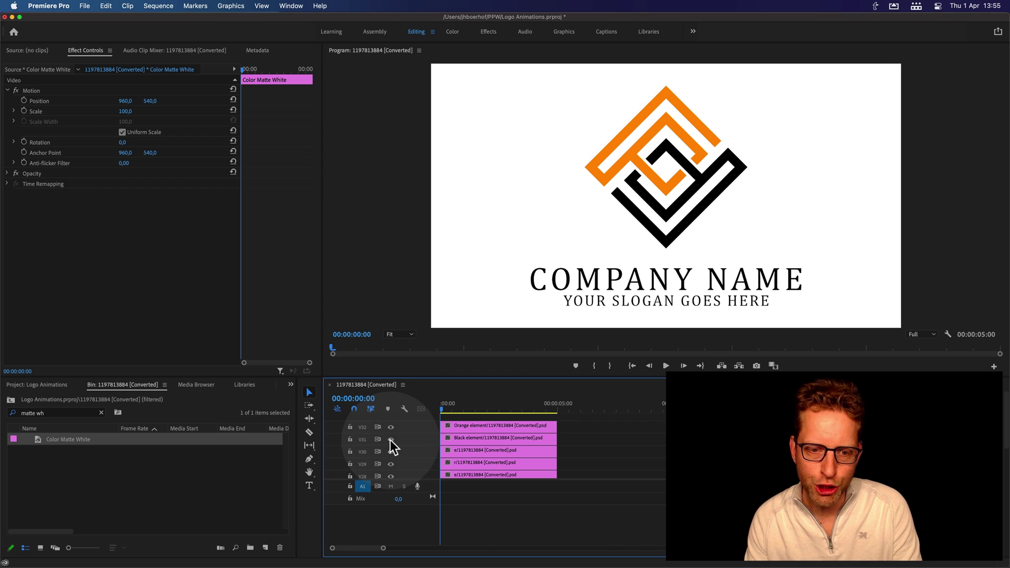
pyautogui.click(390, 440)
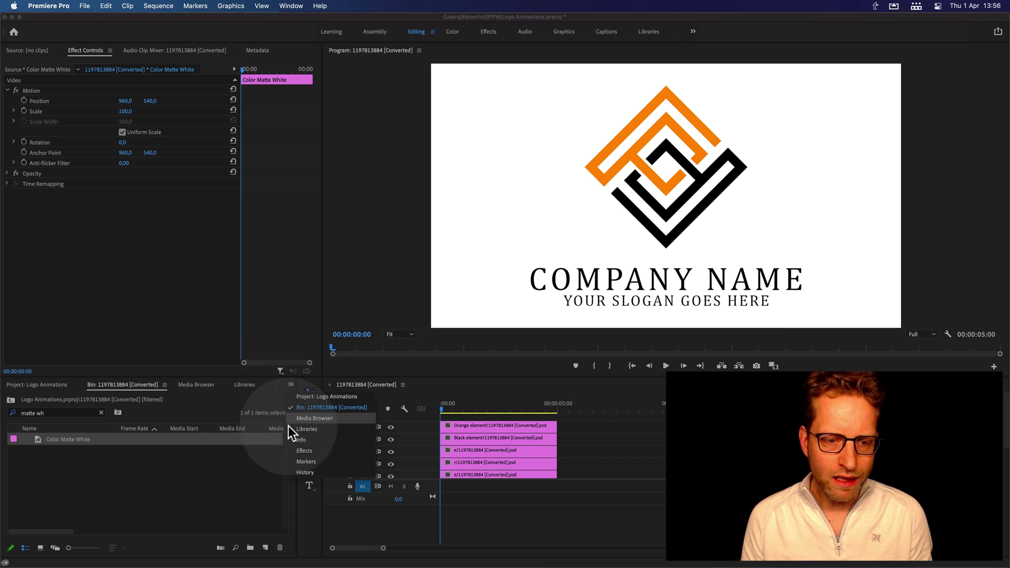
# - Apply FI: Flip Motion Impacts from Film Impact Animations to the Orange element clip's start
pyautogui.hotkey('shift', '7')
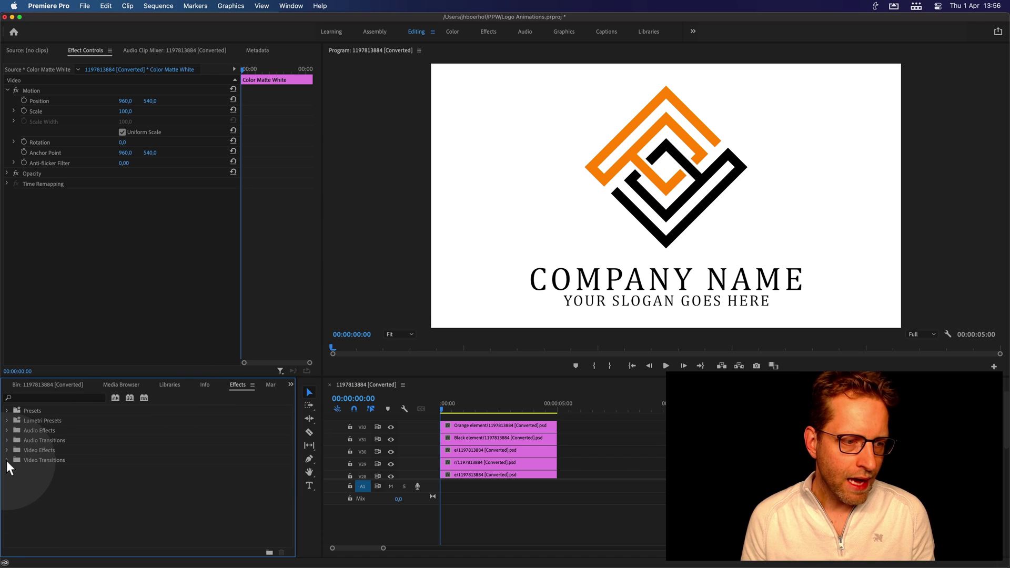
pyautogui.click(7, 461)
pyautogui.scroll(-3, 44, 458)
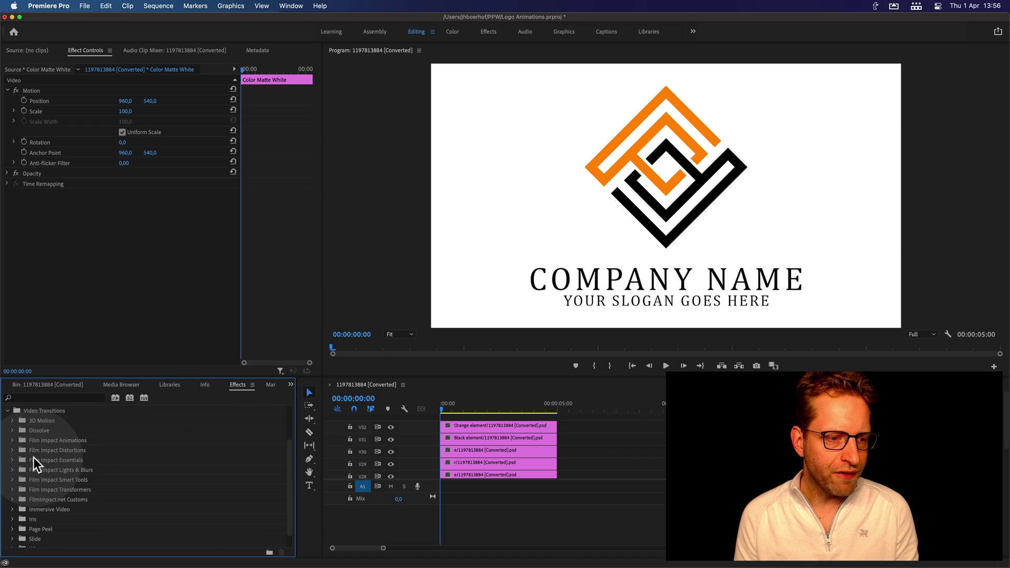
pyautogui.click(12, 440)
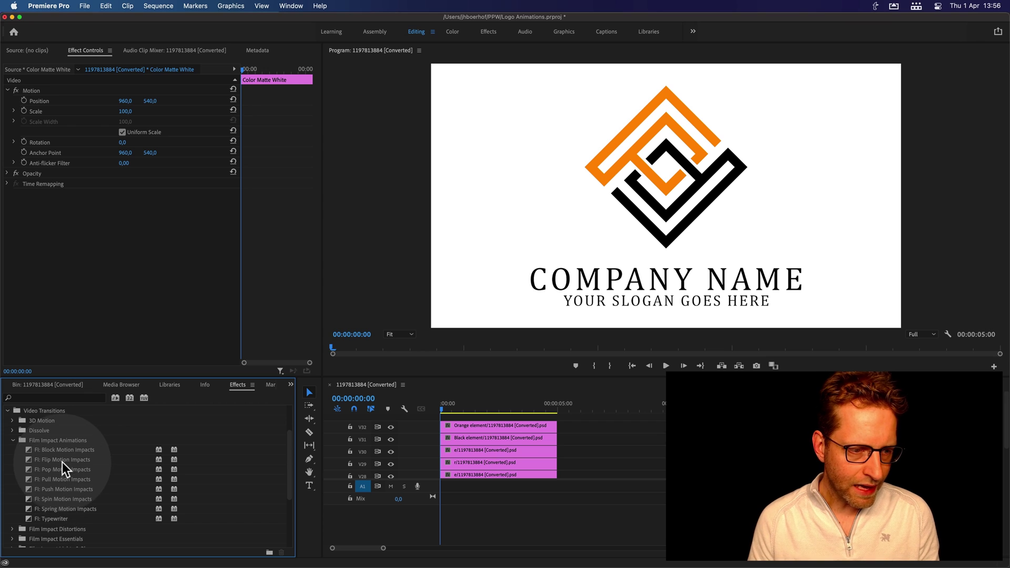
pyautogui.moveTo(63, 462)
pyautogui.mouseDown()
pyautogui.moveTo(394, 439)
pyautogui.moveTo(451, 426)
pyautogui.moveTo(452, 408)
pyautogui.mouseUp()
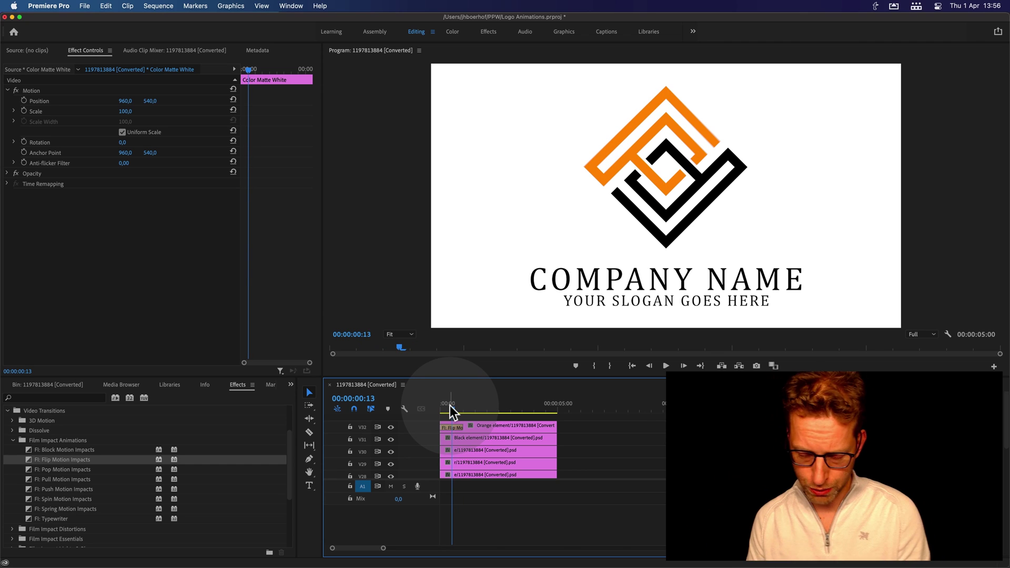
pyautogui.press('=')
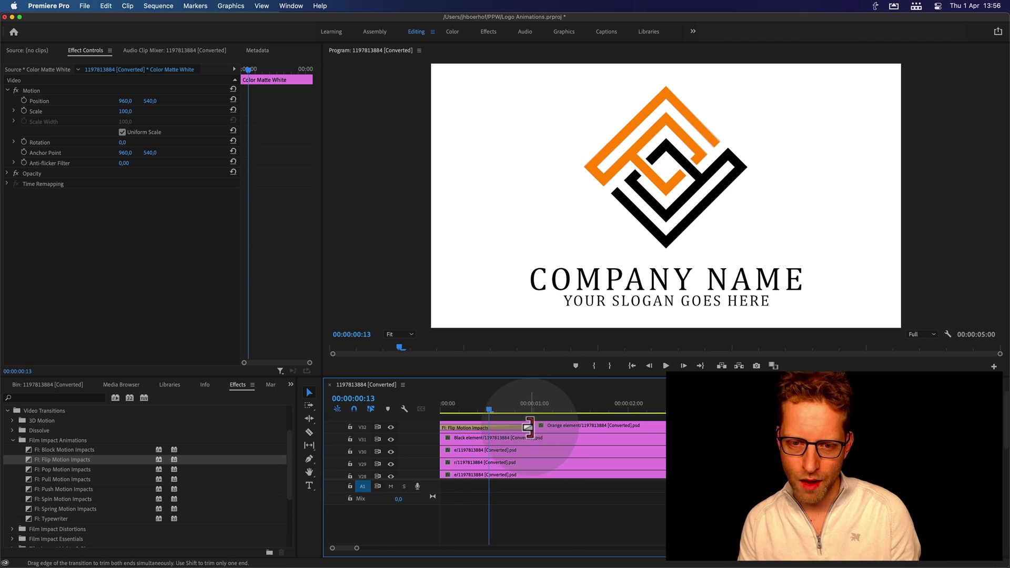
# - Set the orange element's flip transition Angle to 45°
pyautogui.click(520, 427)
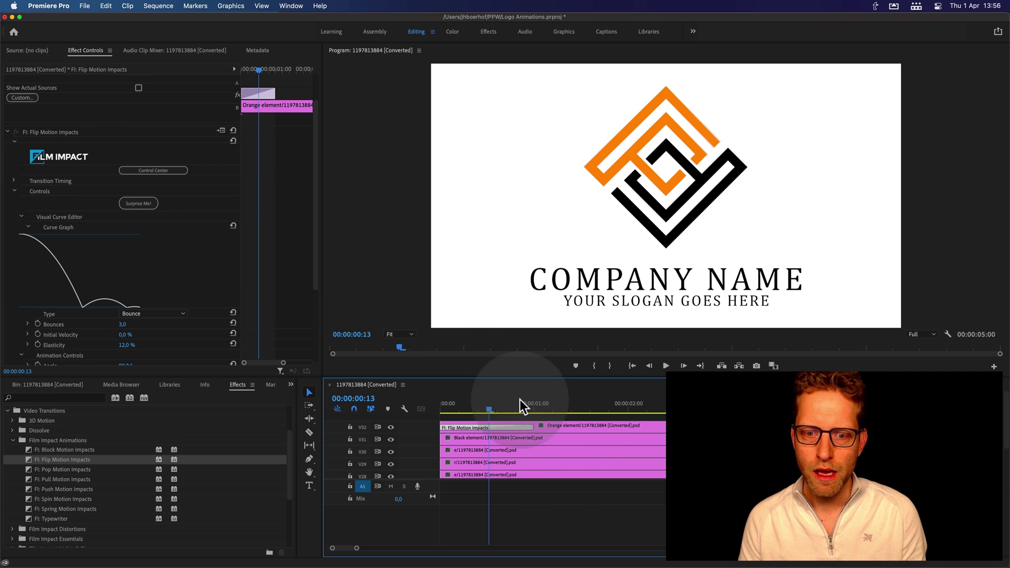
pyautogui.moveTo(475, 402); pyautogui.dragTo(482, 401)
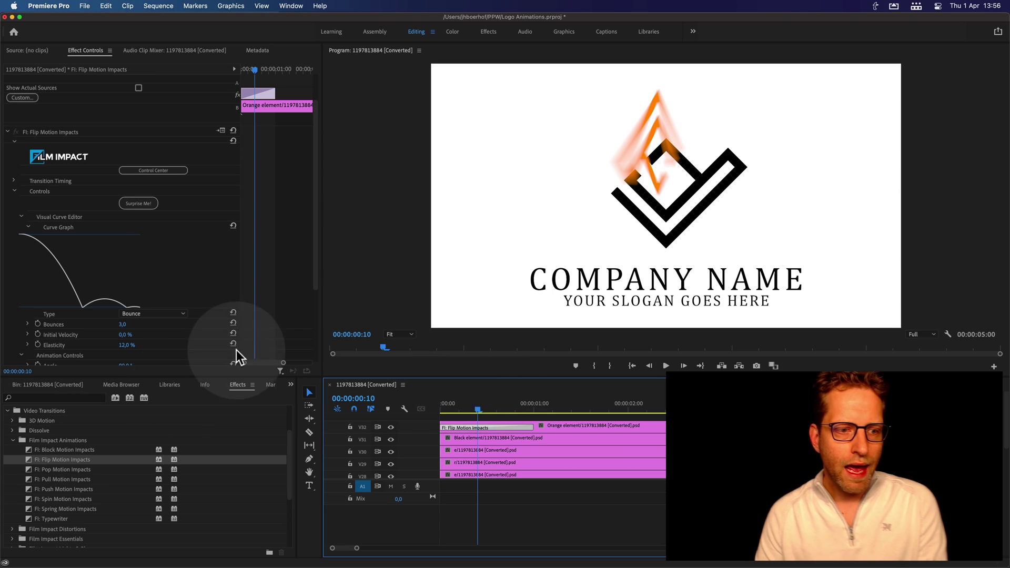
pyautogui.moveTo(315, 250); pyautogui.dragTo(316, 285)
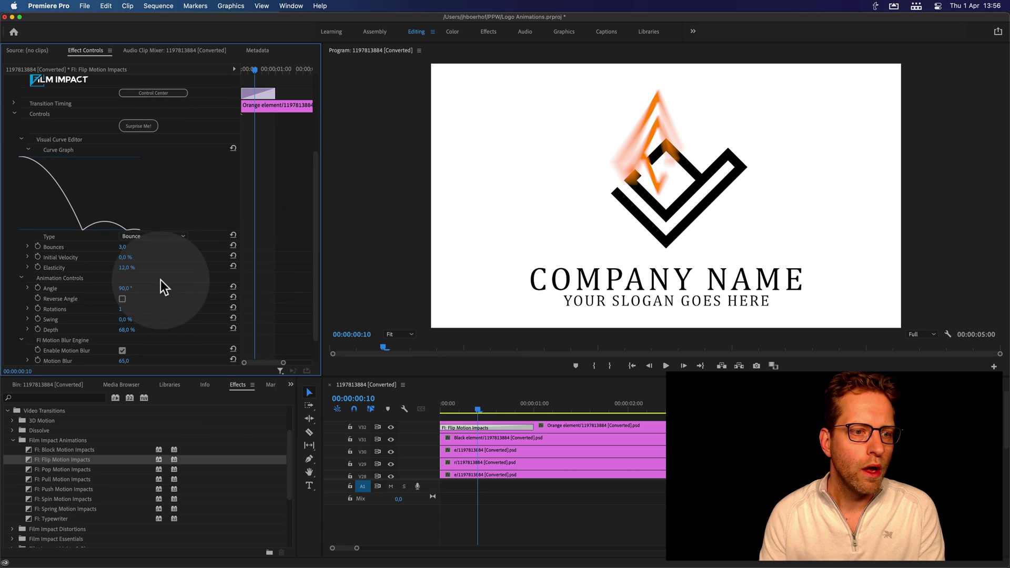
pyautogui.moveTo(125, 289); pyautogui.dragTo(95, 288)
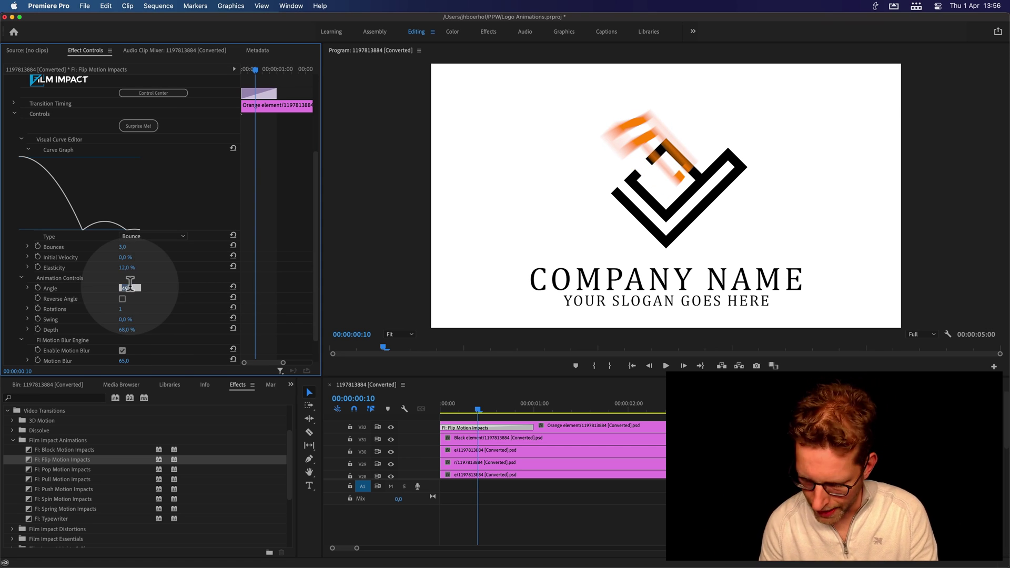
pyautogui.write('45')
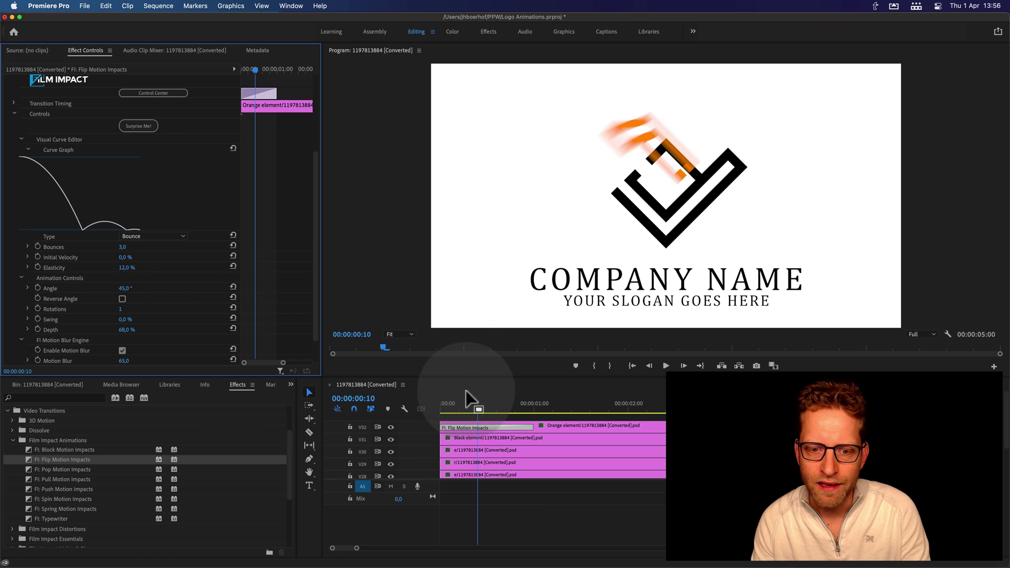
pyautogui.moveTo(471, 404)
pyautogui.mouseDown()
pyautogui.moveTo(446, 408)
pyautogui.moveTo(512, 408)
pyautogui.mouseUp()
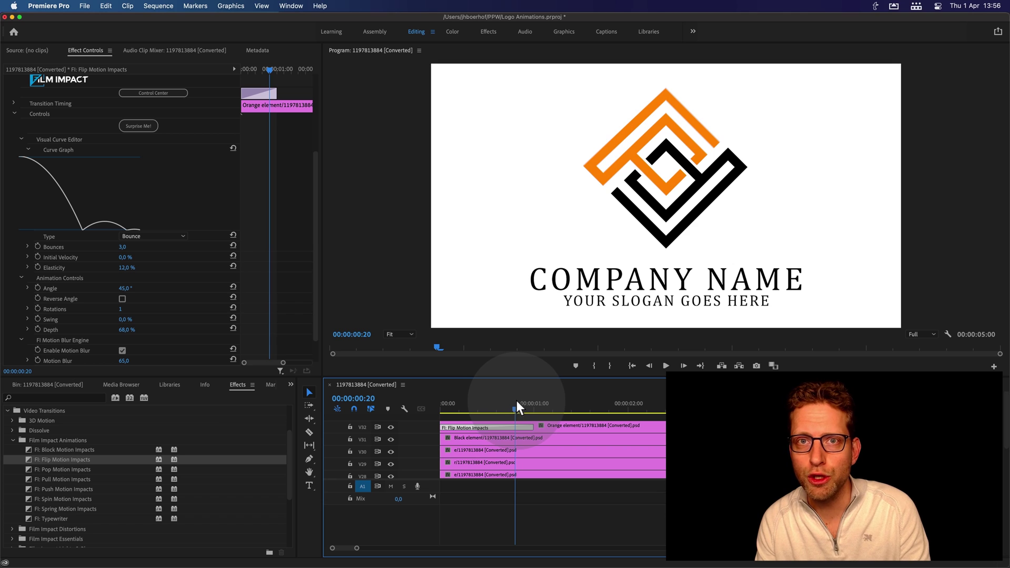
pyautogui.moveTo(512, 408); pyautogui.dragTo(483, 411)
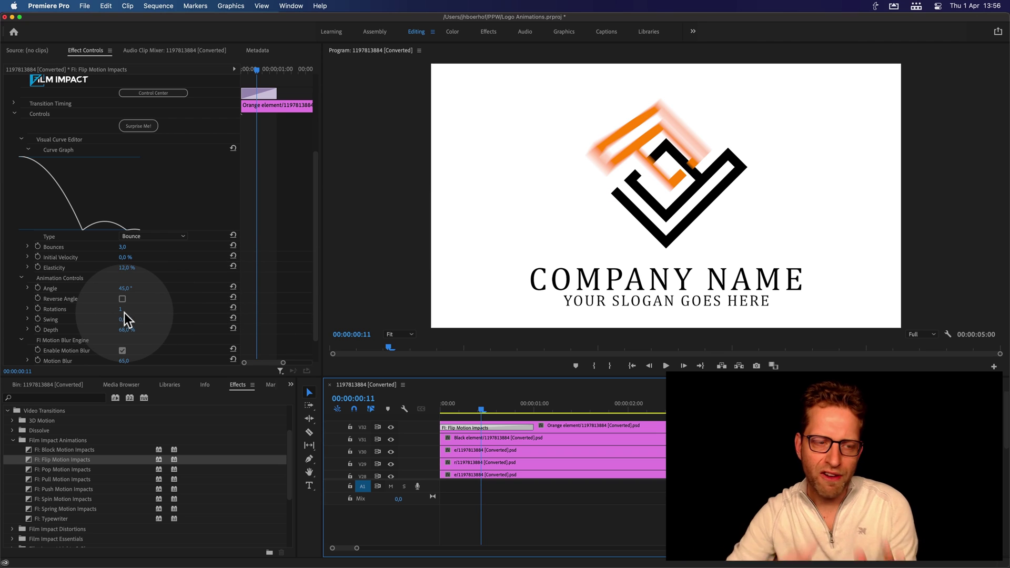
# - Set the orange flip's Swing to -30% and play back the reveal
pyautogui.moveTo(122, 319); pyautogui.dragTo(102, 319)
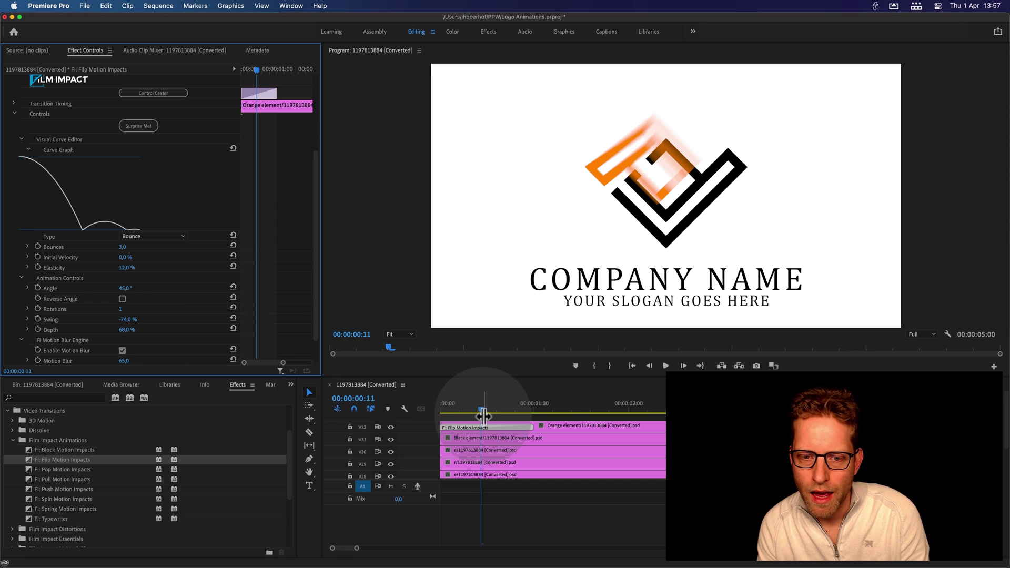
pyautogui.moveTo(484, 416)
pyautogui.mouseDown()
pyautogui.moveTo(462, 411)
pyautogui.moveTo(483, 410)
pyautogui.mouseUp()
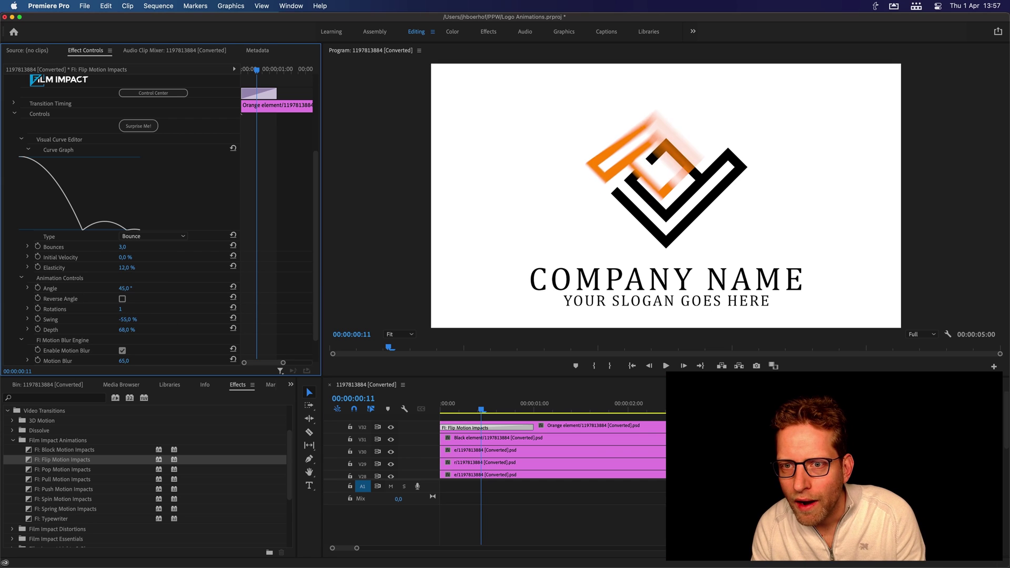
pyautogui.moveTo(126, 319); pyautogui.dragTo(138, 319)
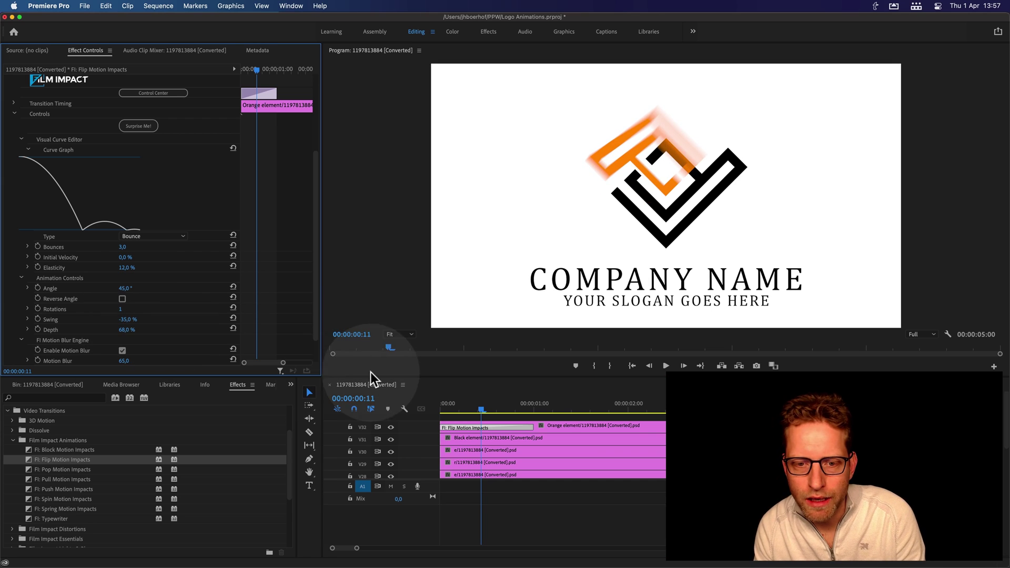
pyautogui.moveTo(482, 409); pyautogui.dragTo(472, 409)
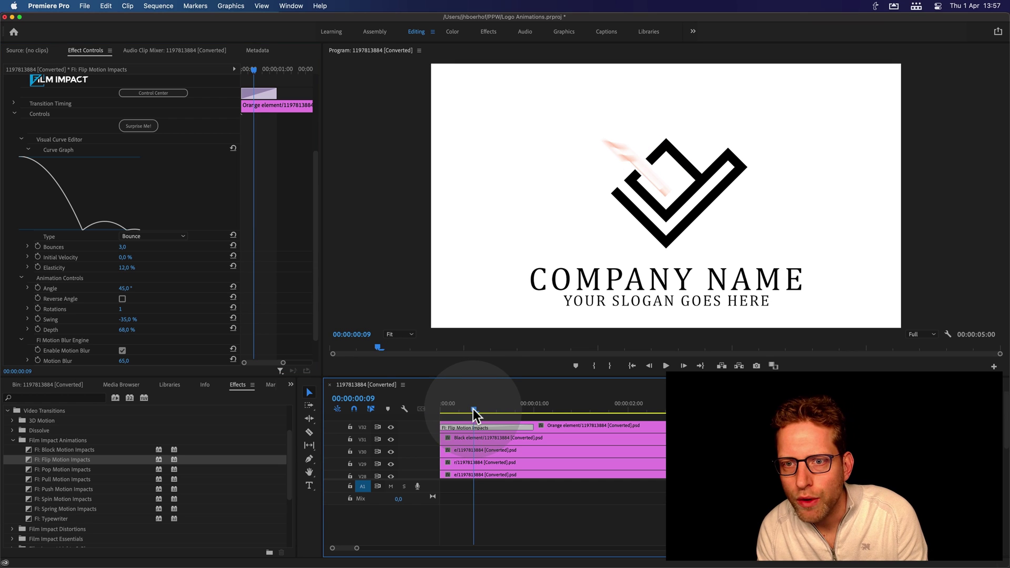
pyautogui.moveTo(126, 318); pyautogui.dragTo(131, 319)
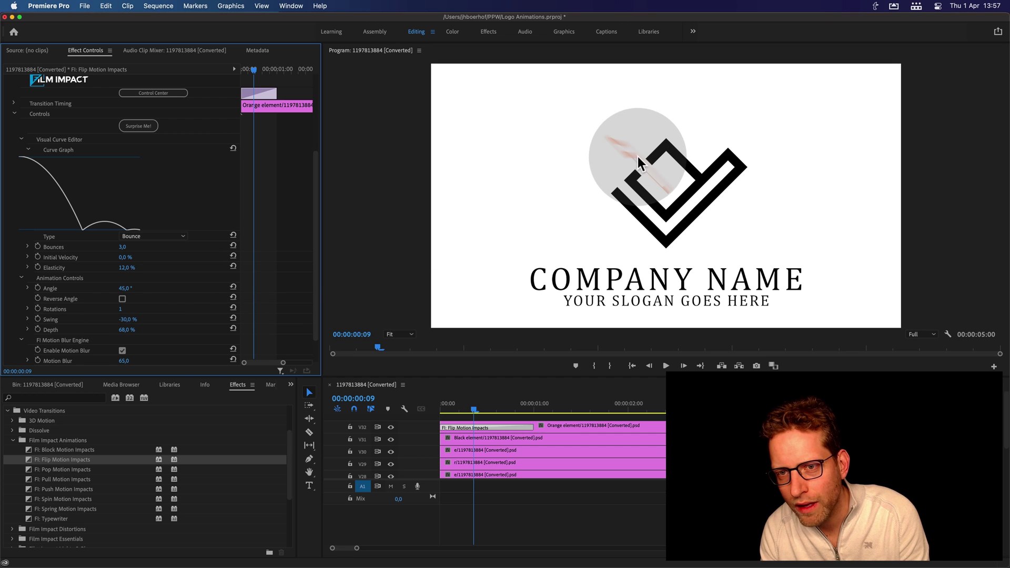
pyautogui.moveTo(475, 406); pyautogui.dragTo(436, 407)
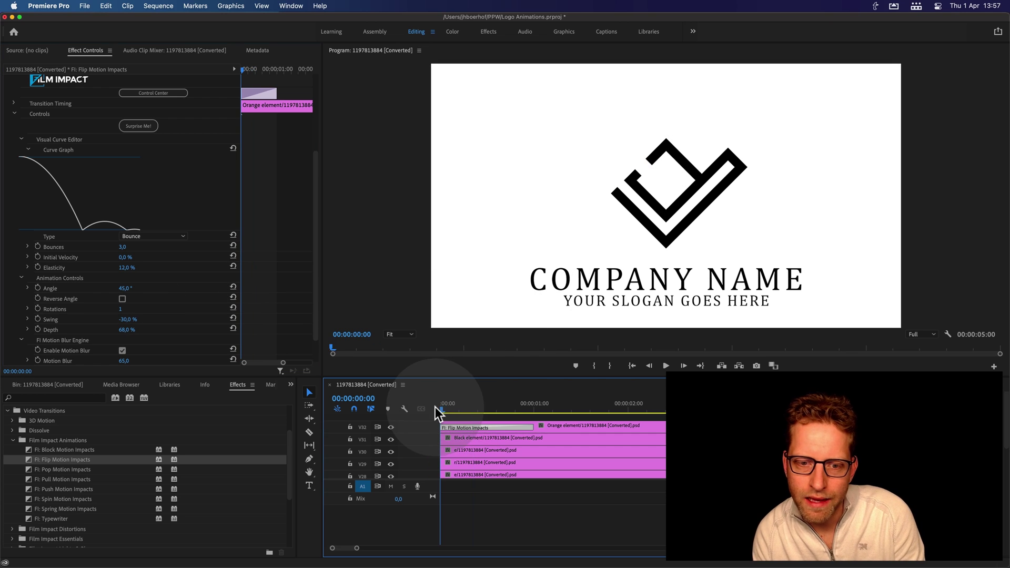
pyautogui.press('space')
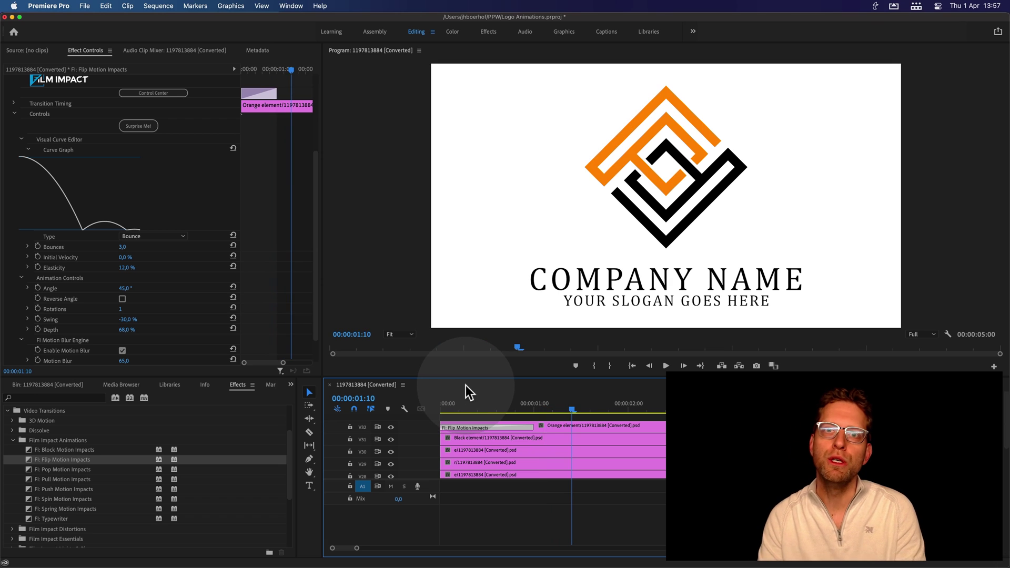
pyautogui.moveTo(508, 404); pyautogui.dragTo(495, 407)
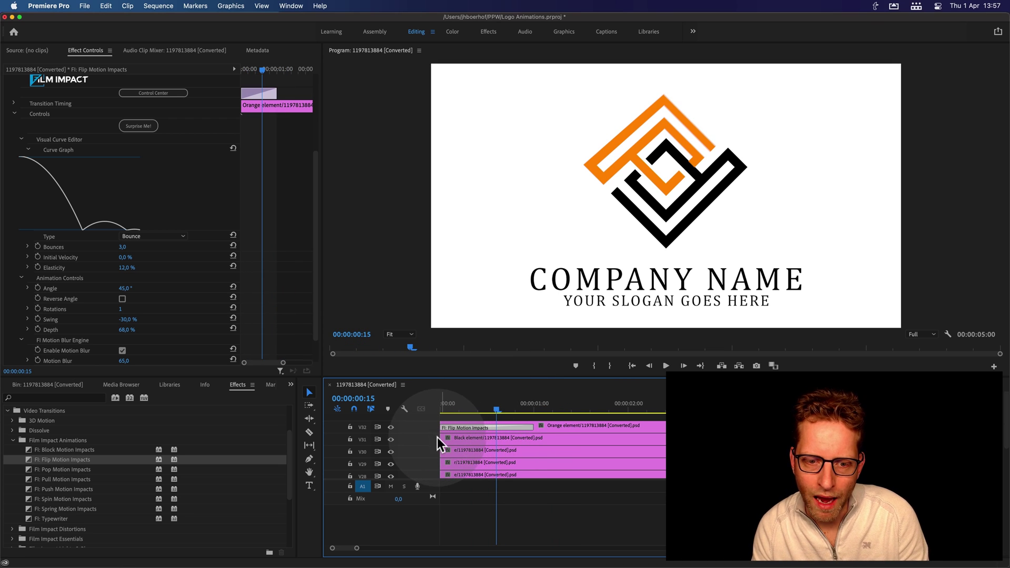
# - Enable Reverse Angle on the Black element's flip transition
pyautogui.click(455, 407)
pyautogui.moveTo(452, 406); pyautogui.dragTo(491, 409)
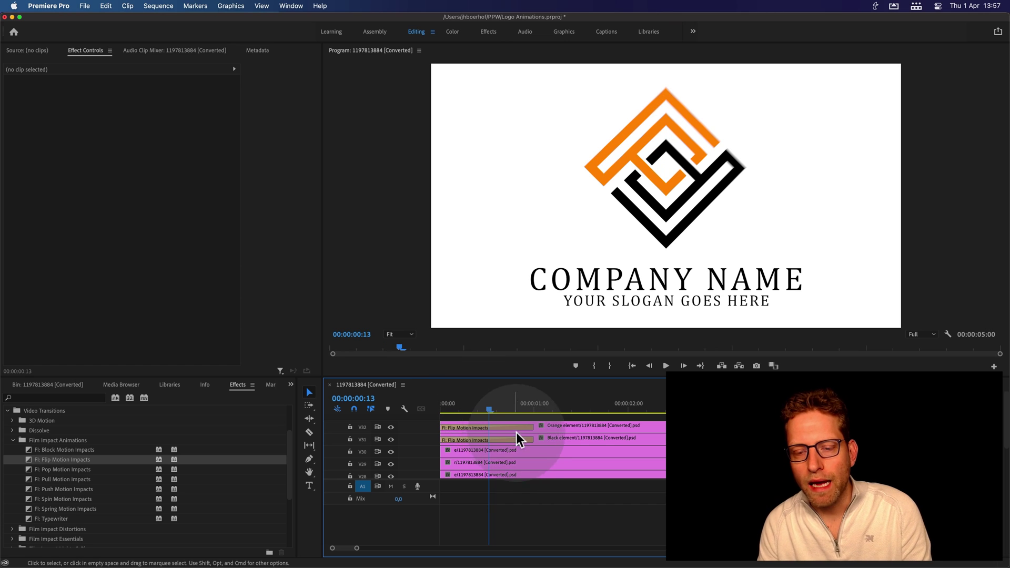
pyautogui.click(497, 441)
pyautogui.scroll(-5, 288, 255)
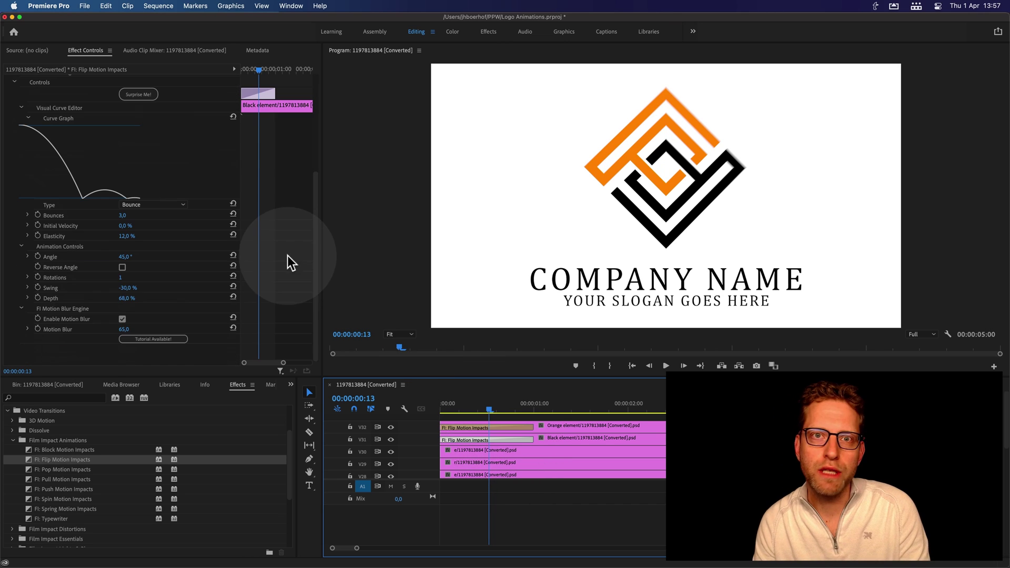
pyautogui.click(122, 267)
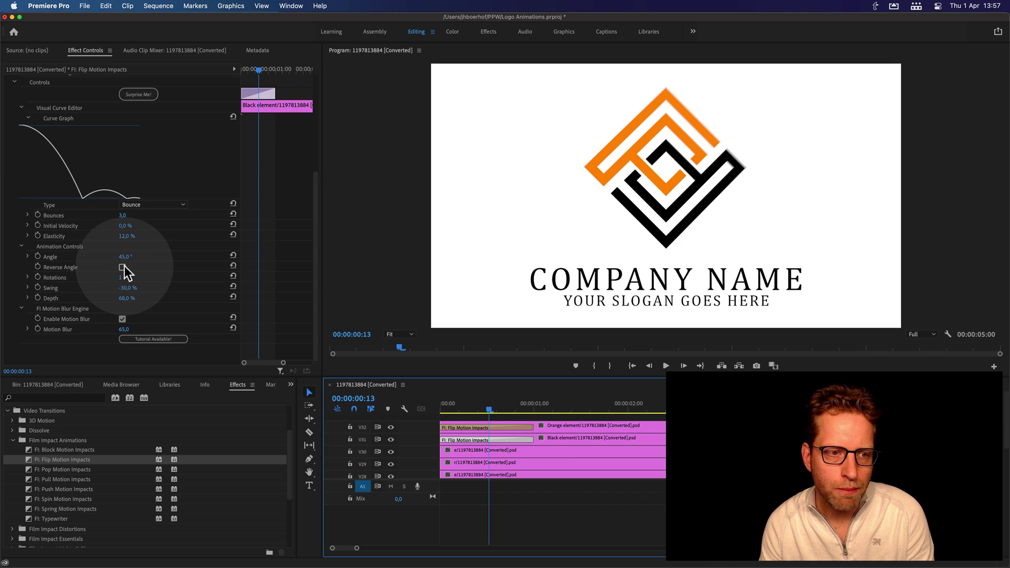
pyautogui.moveTo(469, 404); pyautogui.dragTo(483, 404)
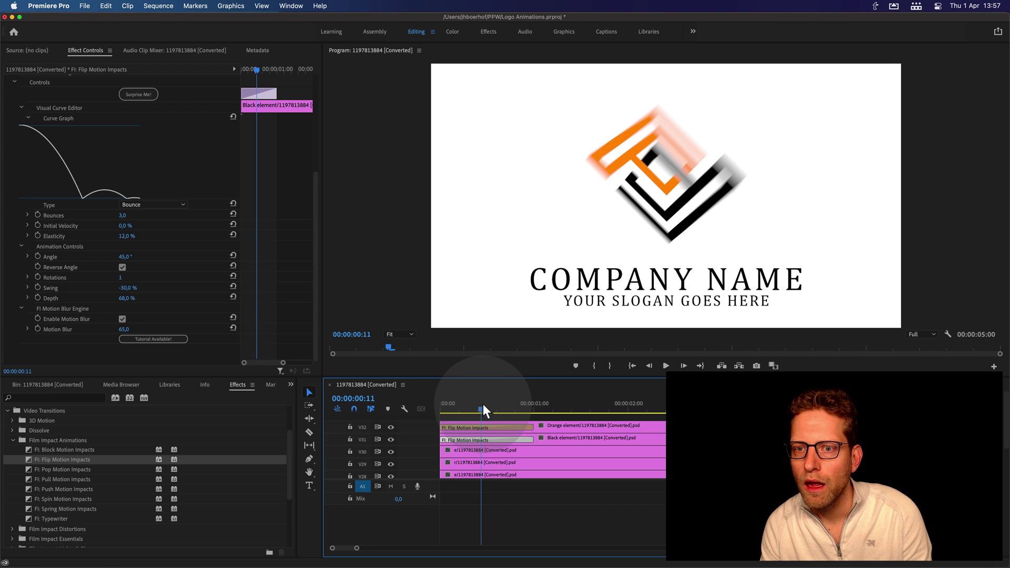
pyautogui.moveTo(483, 405); pyautogui.dragTo(476, 404)
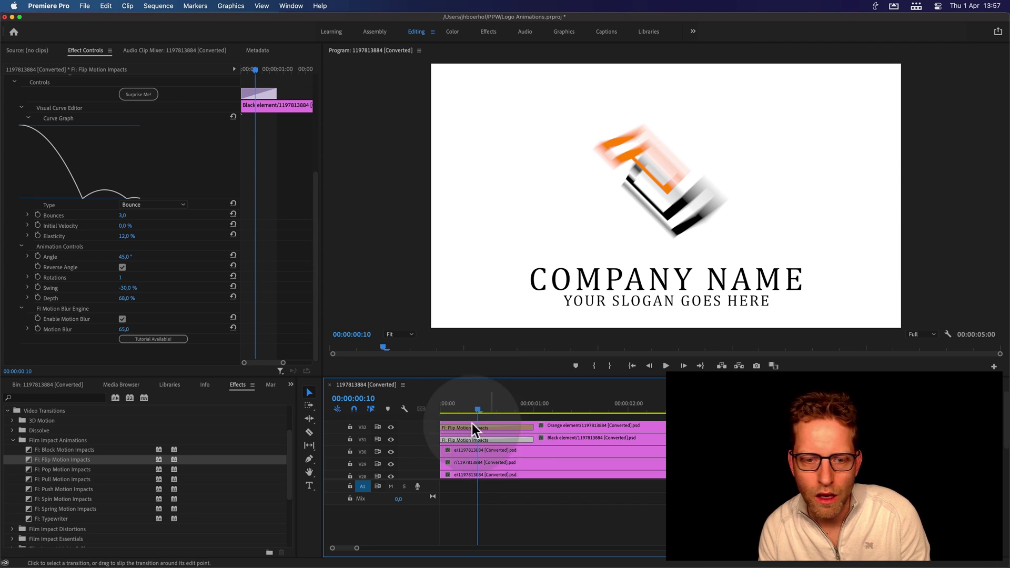
# - Set the black transition's Swing to -10% and play the reveal
pyautogui.moveTo(127, 287); pyautogui.dragTo(138, 288)
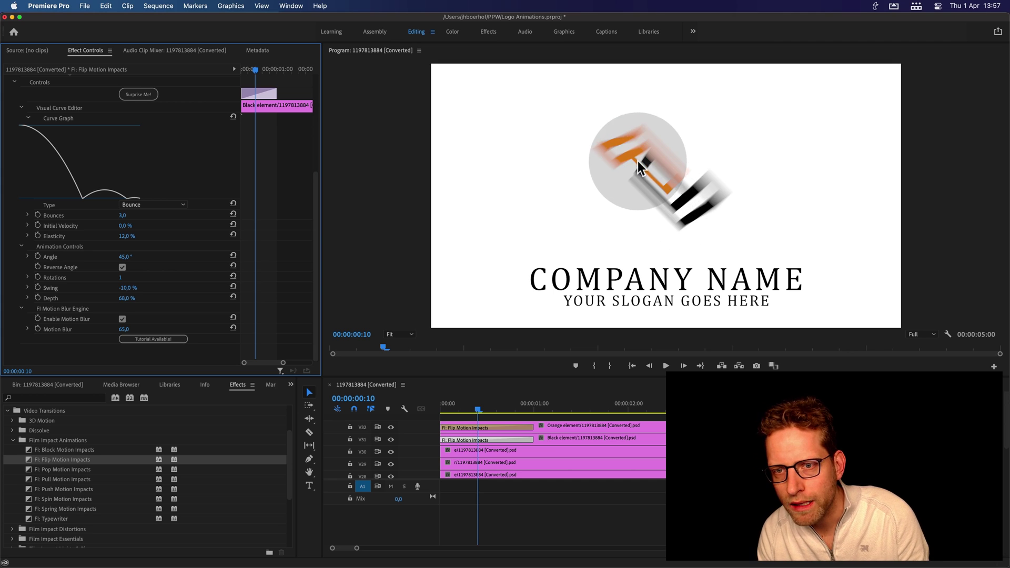
pyautogui.moveTo(462, 405)
pyautogui.mouseDown()
pyautogui.moveTo(489, 406)
pyautogui.moveTo(456, 406)
pyautogui.mouseUp()
pyautogui.press('space')
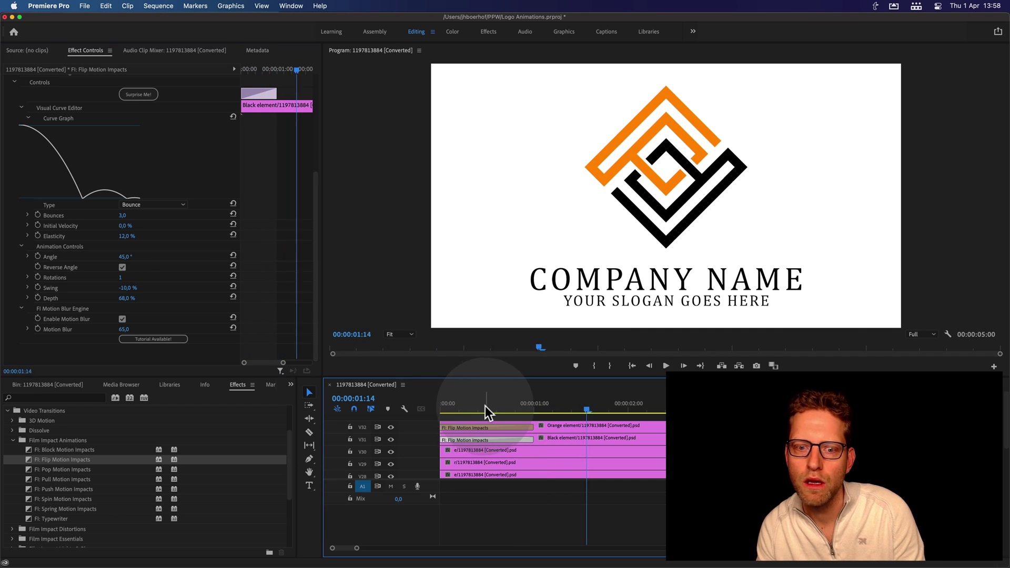
pyautogui.click(467, 405)
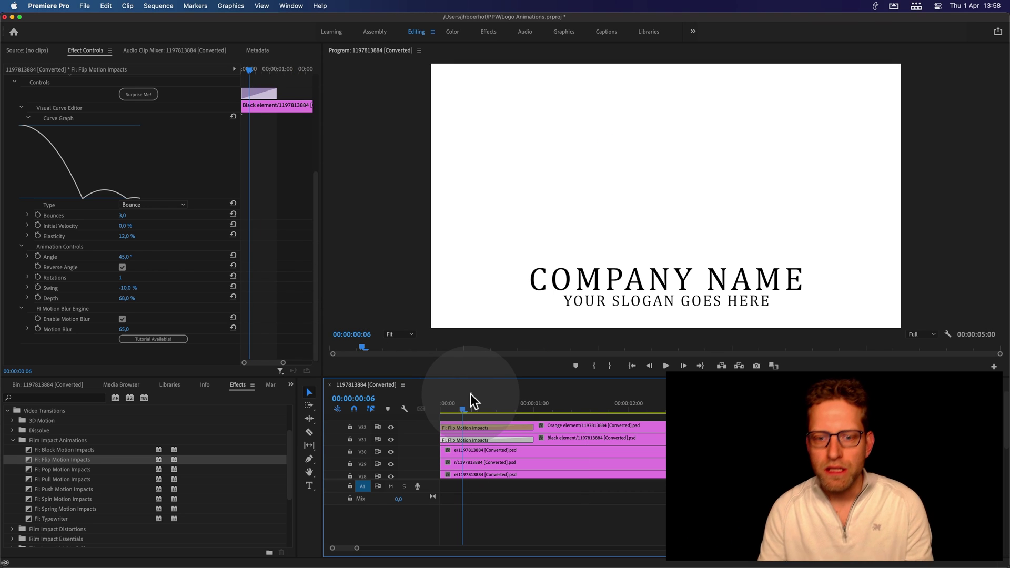
# - Lengthen the orange element's flip transition and play it back
pyautogui.click(528, 428)
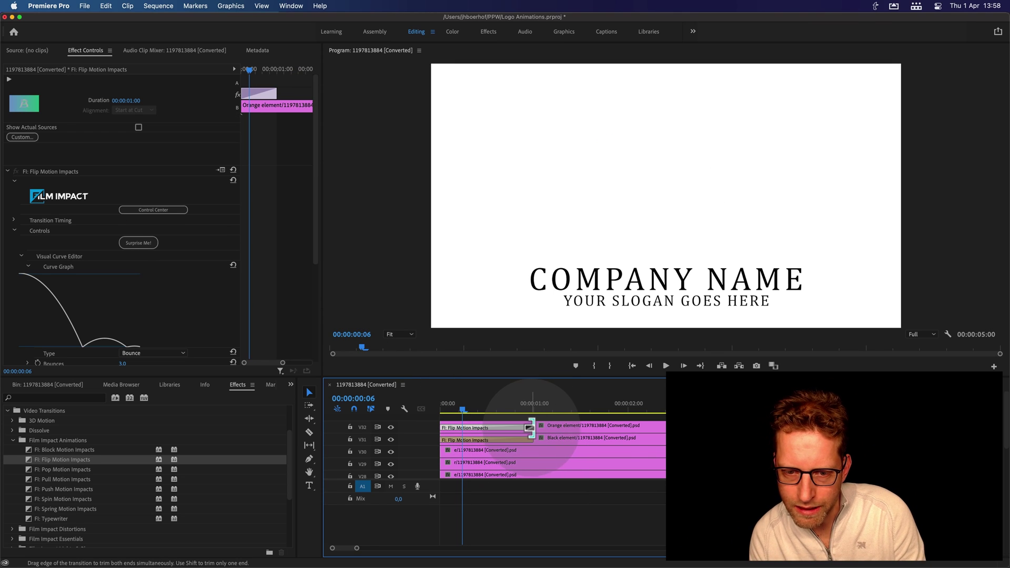
pyautogui.moveTo(528, 429)
pyautogui.mouseDown()
pyautogui.moveTo(584, 440)
pyautogui.moveTo(570, 442)
pyautogui.mouseUp()
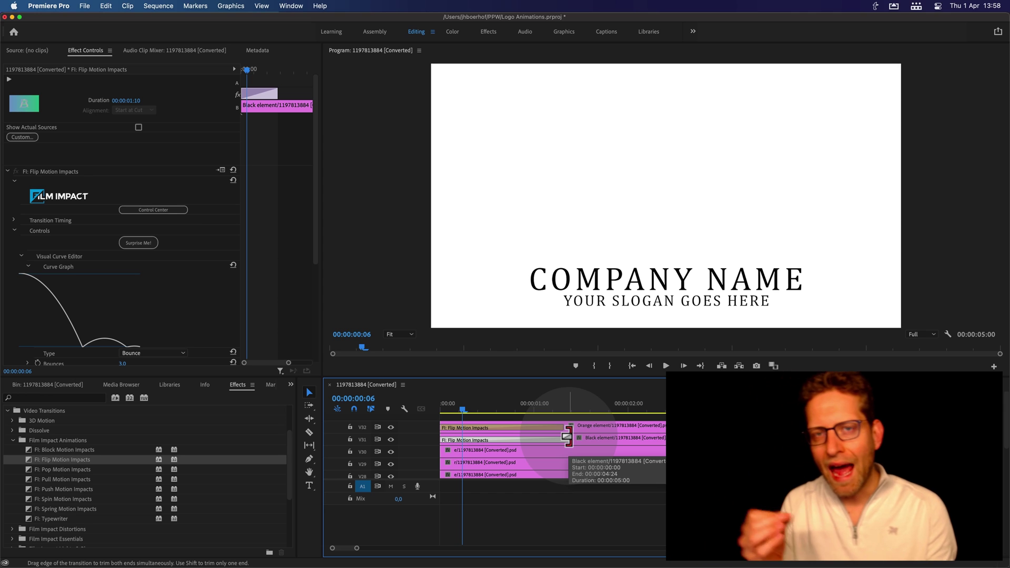
pyautogui.press('space')
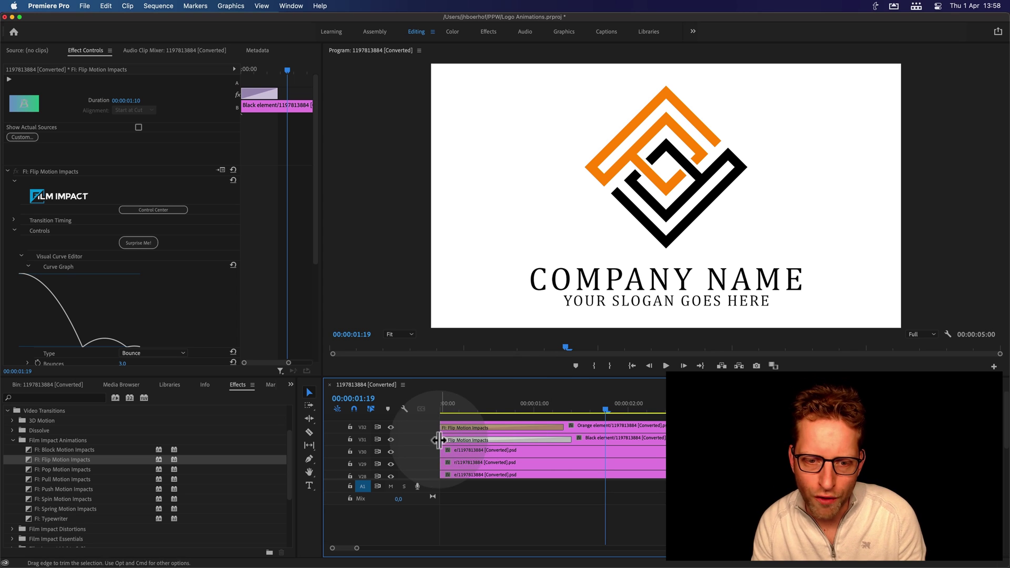
# - Trim the Black element clip to start a few frames later and play the staggered reveal
pyautogui.moveTo(445, 440); pyautogui.dragTo(458, 439)
pyautogui.click(432, 404)
pyautogui.press('space')
pyautogui.click(467, 406)
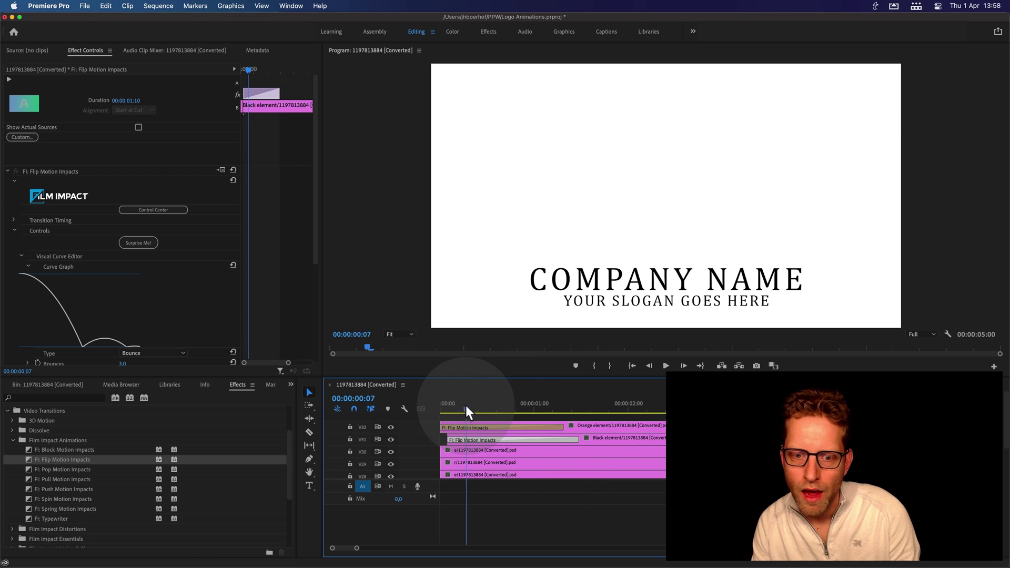
# - Change the Curve Type to Overshoot on both the orange and black flip transitions
pyautogui.moveTo(467, 406); pyautogui.dragTo(502, 408)
pyautogui.click(494, 440)
pyautogui.scroll(-5, 291, 296)
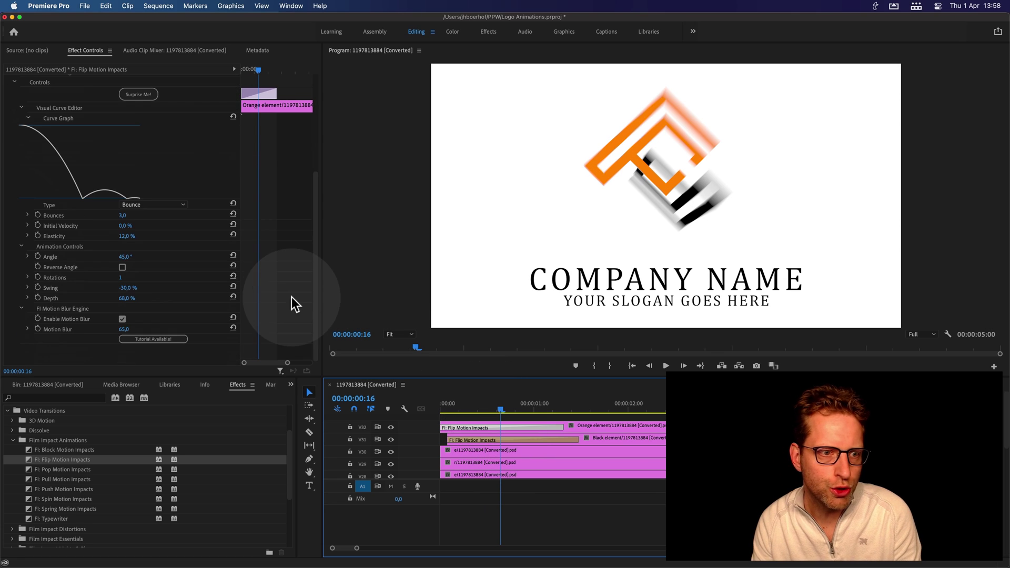
pyautogui.click(144, 204)
pyautogui.click(143, 225)
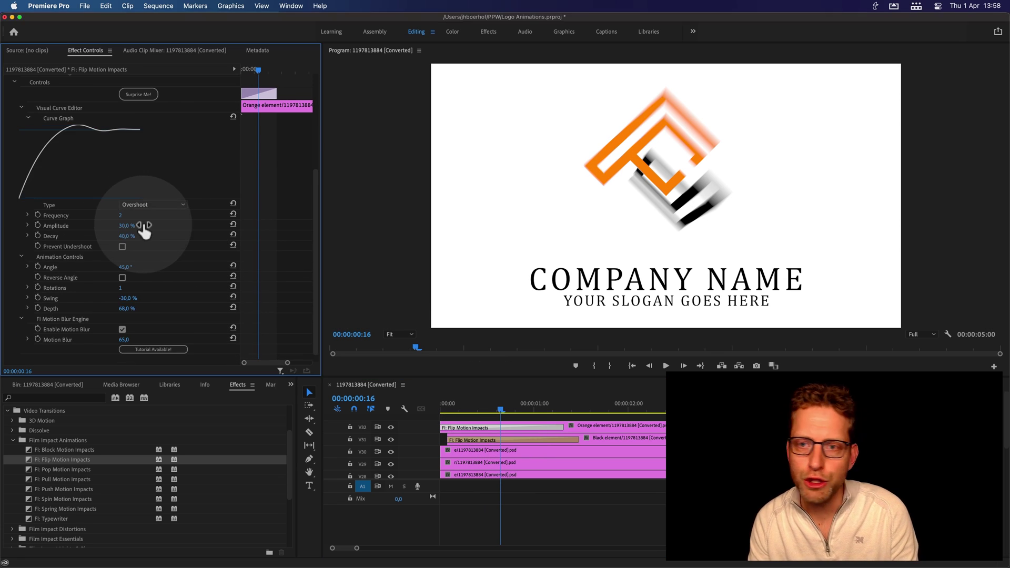
pyautogui.click(504, 440)
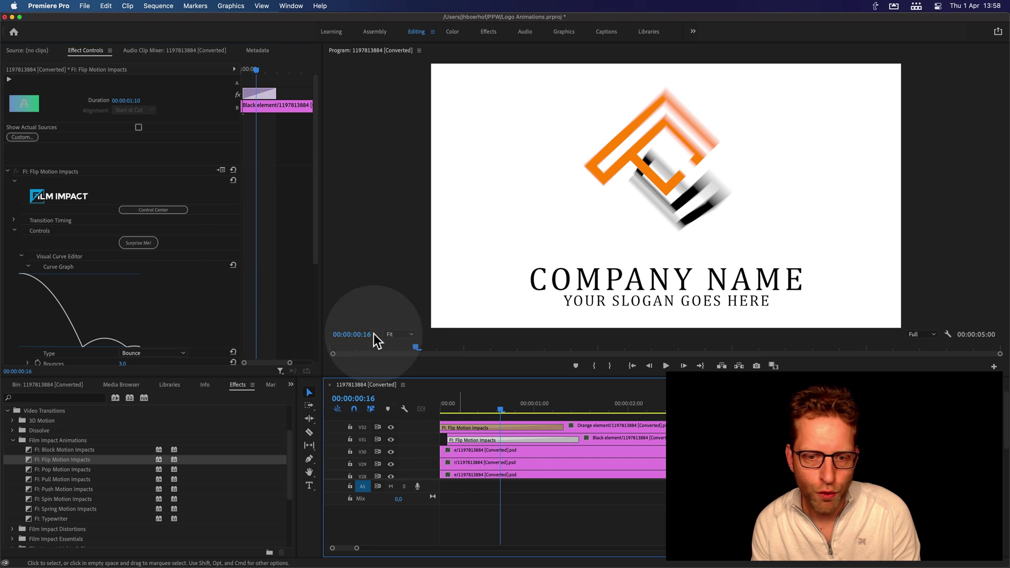
pyautogui.scroll(-5, 281, 288)
pyautogui.click(148, 205)
pyautogui.click(148, 225)
# - Raise the Decay on the black and orange transitions and play back the reveal
pyautogui.click(449, 405)
pyautogui.press('space')
pyautogui.press('space')
pyautogui.moveTo(474, 404); pyautogui.dragTo(502, 410)
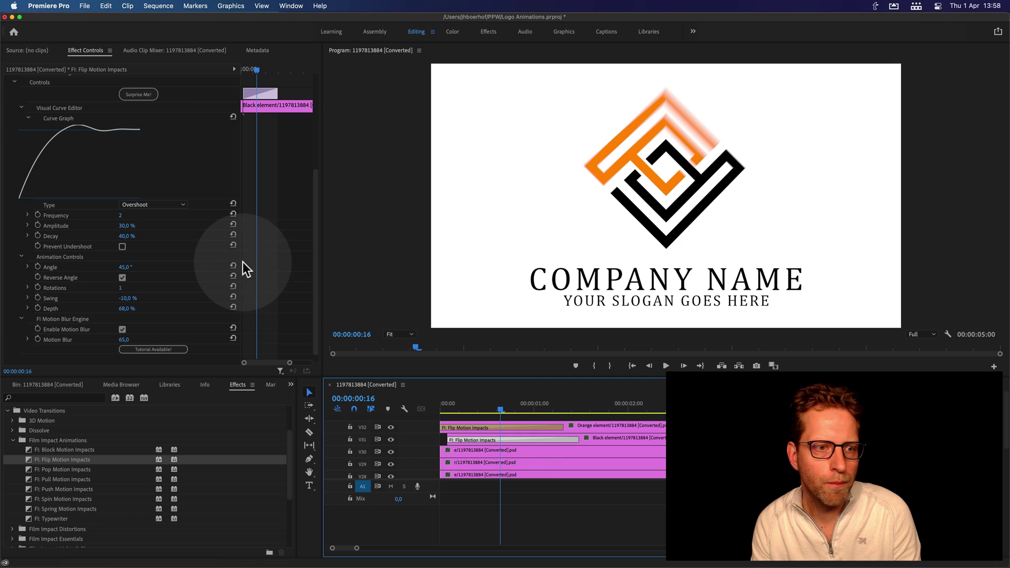
pyautogui.moveTo(126, 237)
pyautogui.mouseDown()
pyautogui.moveTo(147, 236)
pyautogui.moveTo(133, 227)
pyautogui.mouseUp()
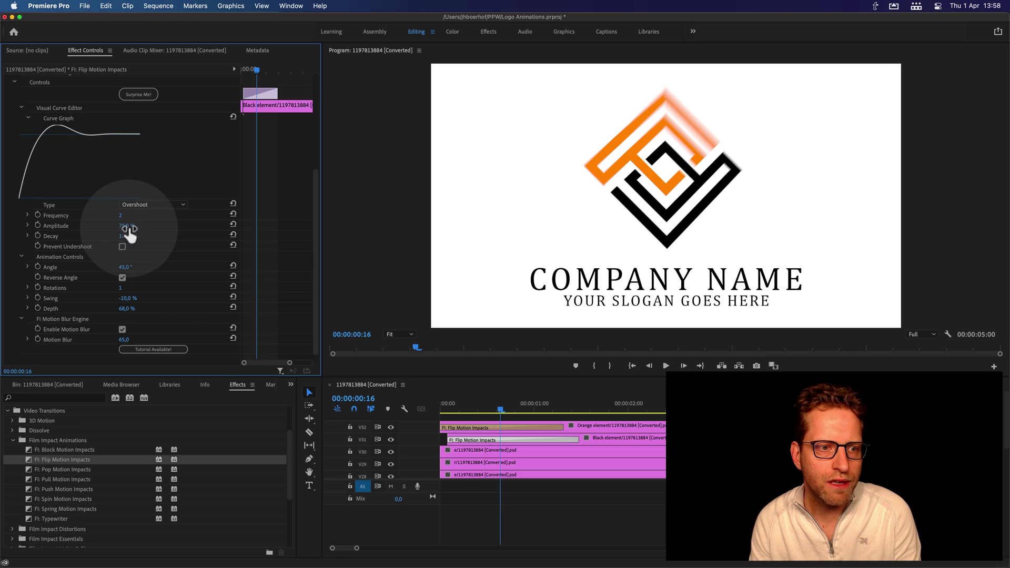
pyautogui.click(542, 431)
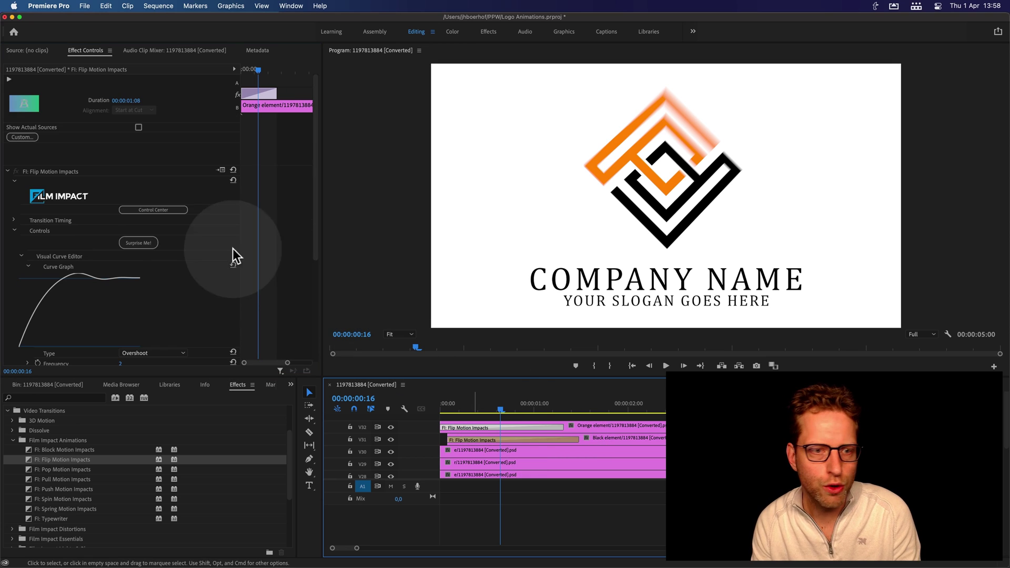
pyautogui.scroll(-3, 201, 238)
pyautogui.click(126, 226)
pyautogui.write('100')
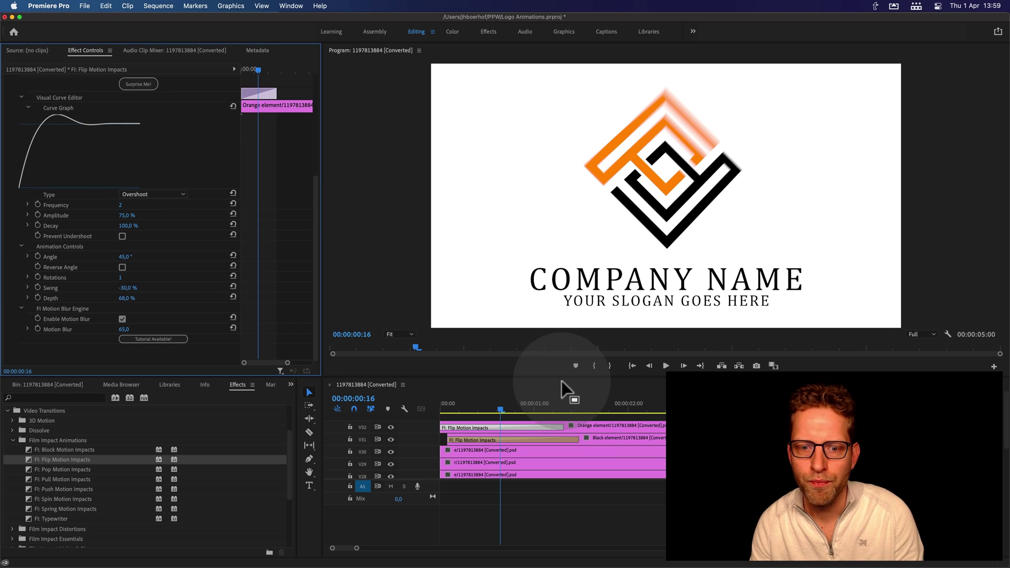
pyautogui.moveTo(473, 405)
pyautogui.mouseDown()
pyautogui.moveTo(503, 407)
pyautogui.moveTo(441, 406)
pyautogui.mouseUp()
pyautogui.press('space')
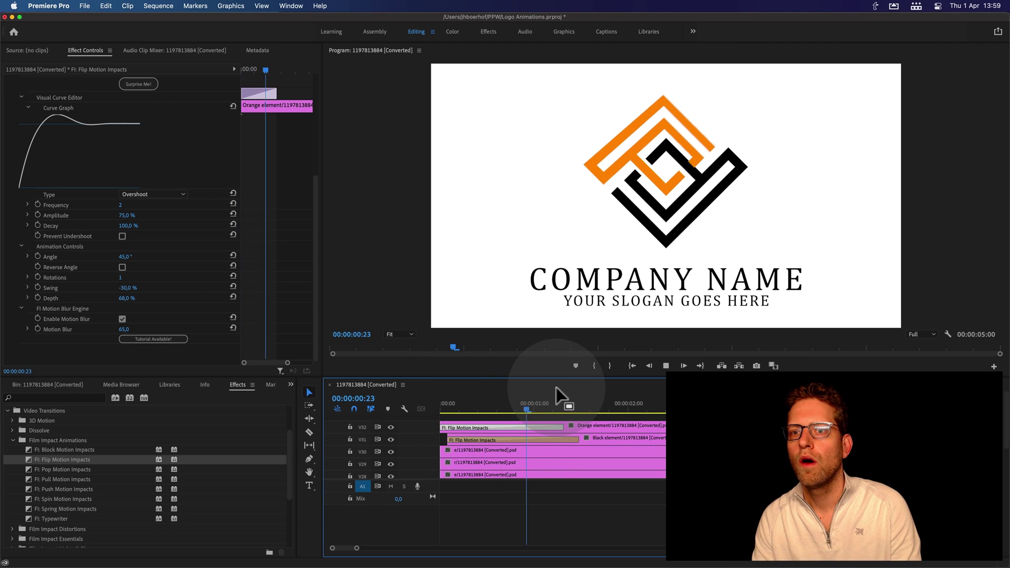
pyautogui.click(463, 404)
pyautogui.moveTo(461, 404); pyautogui.dragTo(536, 403)
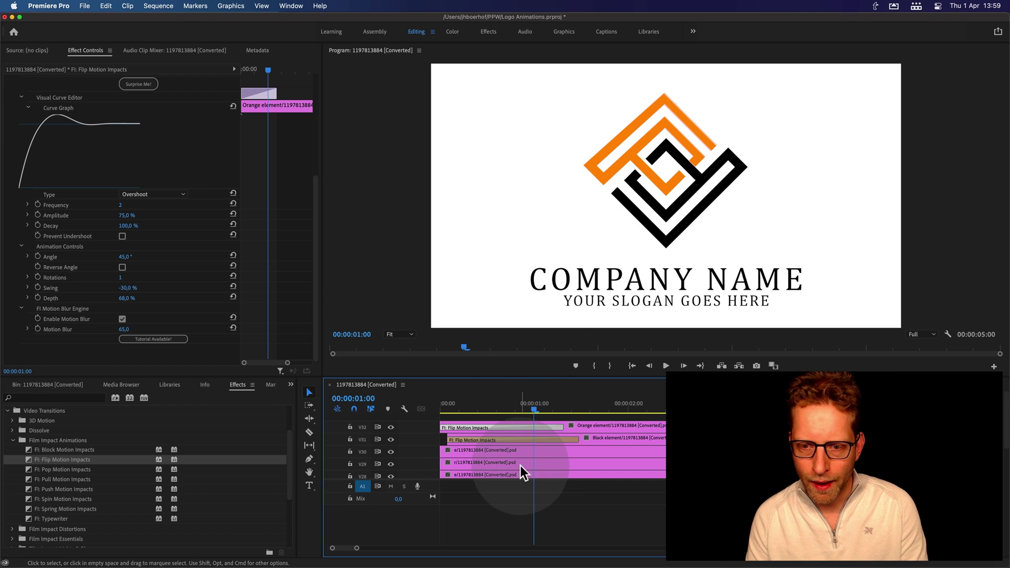
pyautogui.scroll(-8, 520, 465)
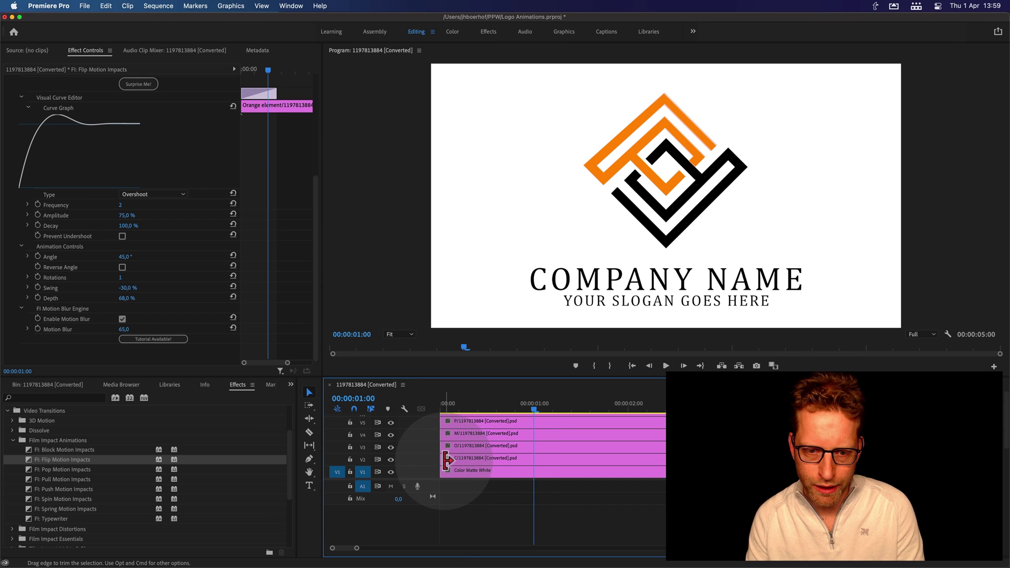
# - Try FI: Pop Motion Impacts on the start of the letter C clip on V2
pyautogui.click(481, 462)
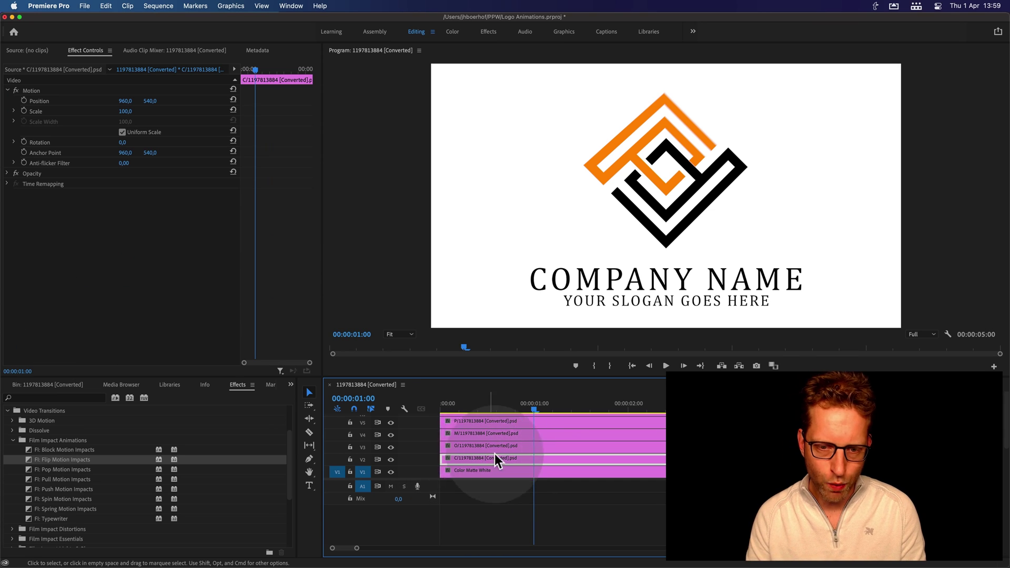
pyautogui.press('`')
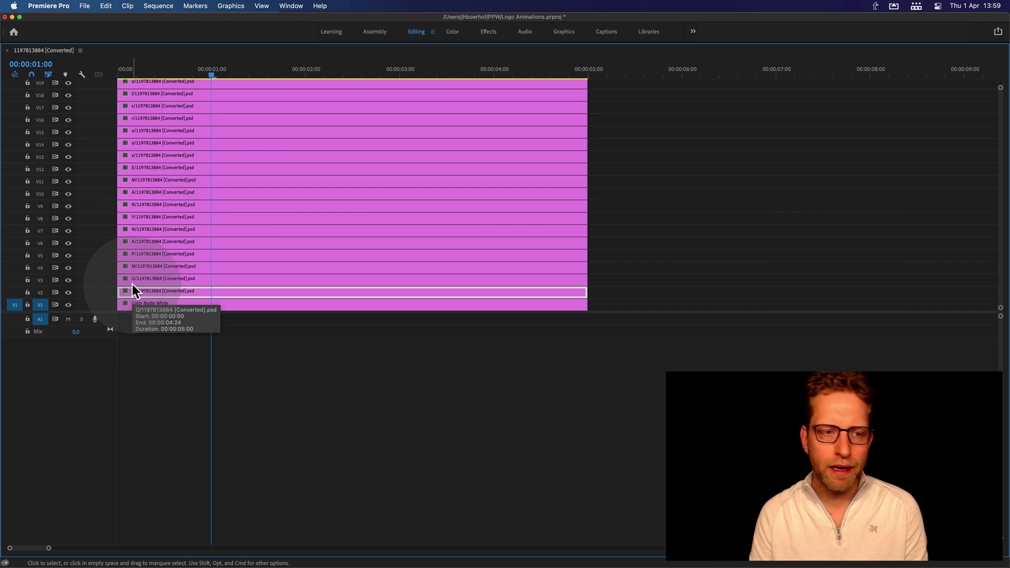
pyautogui.press('`')
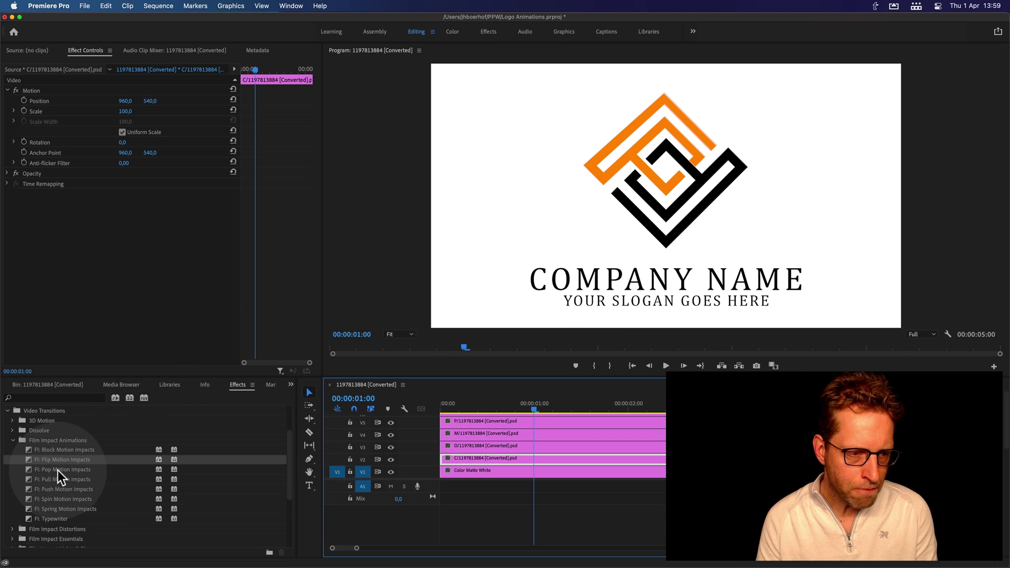
pyautogui.moveTo(55, 469); pyautogui.dragTo(467, 458)
pyautogui.click(446, 404)
pyautogui.moveTo(444, 403); pyautogui.dragTo(486, 410)
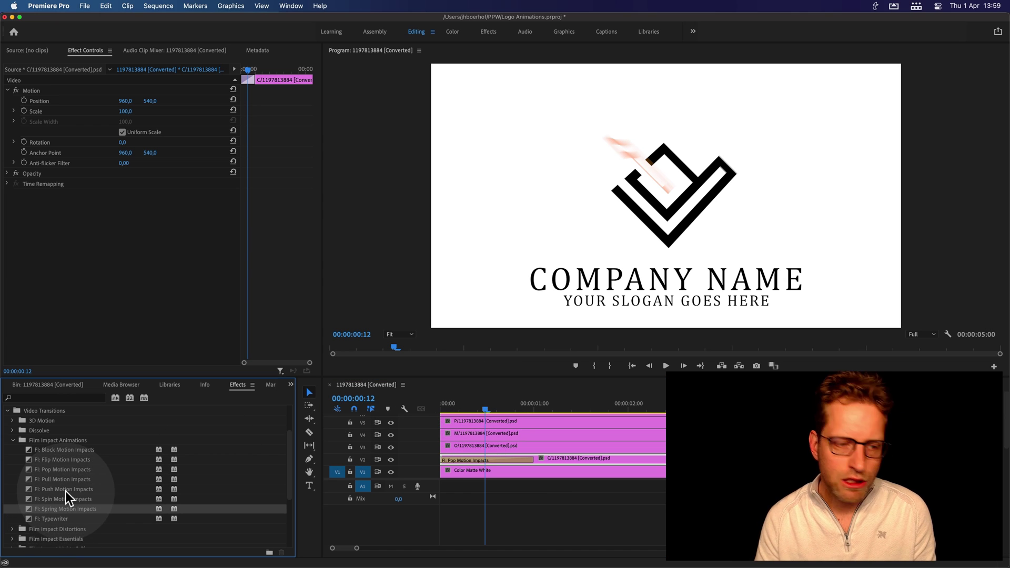
# - Put FI: Spring Motion Impacts on the C clip's start and preview the spring
pyautogui.click(52, 511)
pyautogui.moveTo(52, 509); pyautogui.dragTo(464, 479)
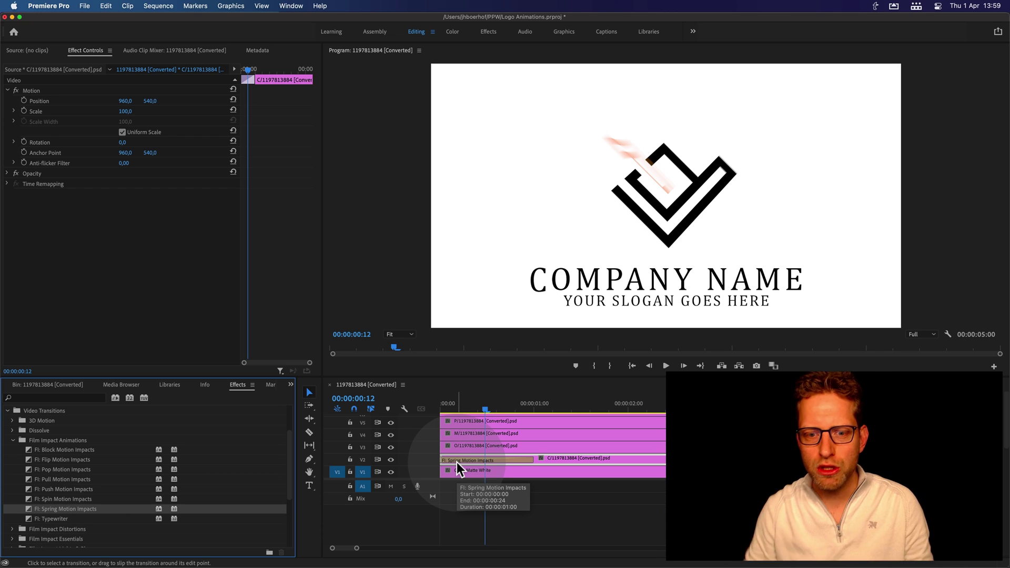
pyautogui.click(441, 404)
pyautogui.press('space')
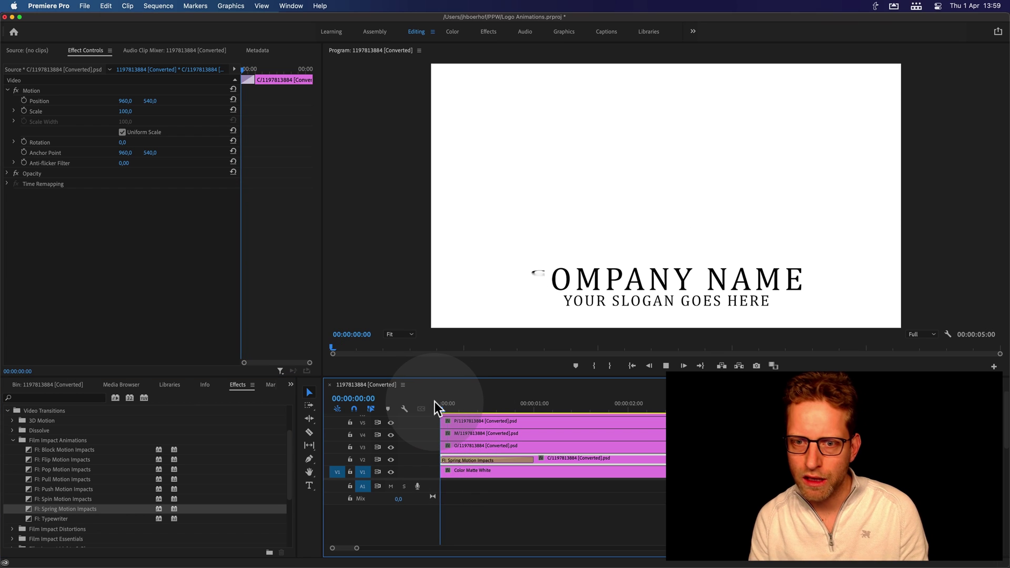
pyautogui.moveTo(439, 403); pyautogui.dragTo(462, 403)
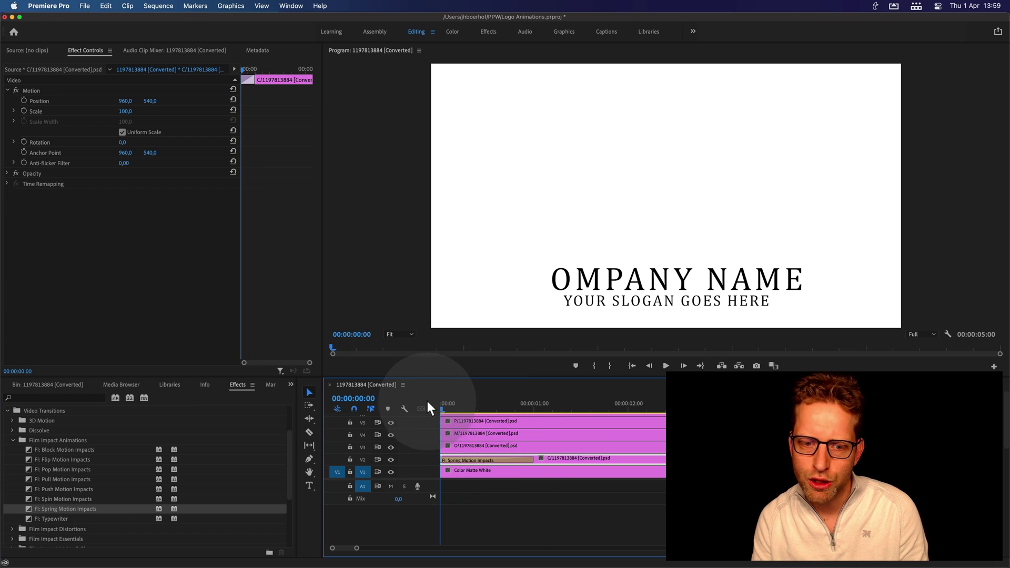
pyautogui.click(466, 461)
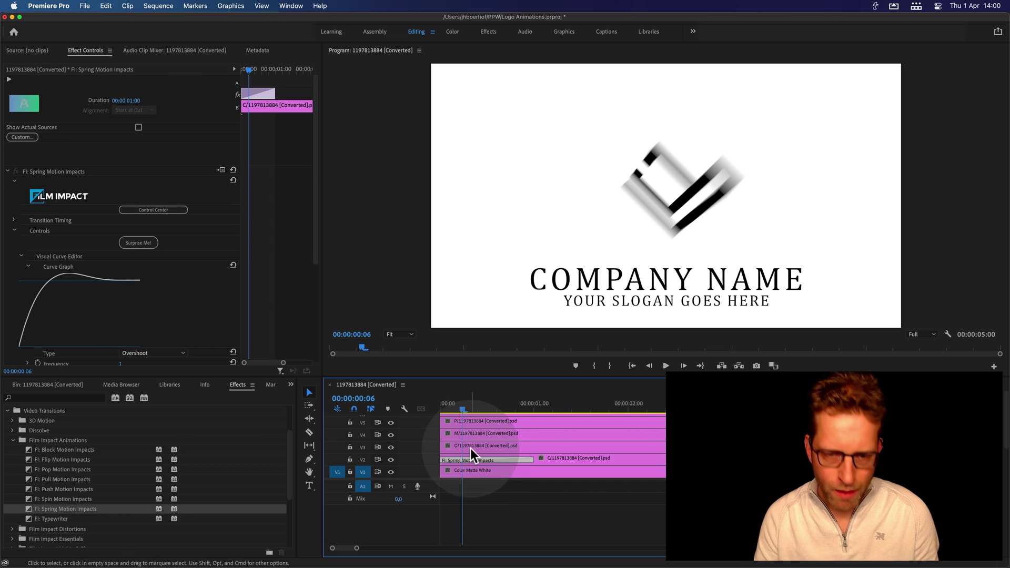
# - Maximize the timeline and move the slogan letter clips on V13–V30 later in time
pyautogui.press('`')
pyautogui.scroll(3, 143, 276)
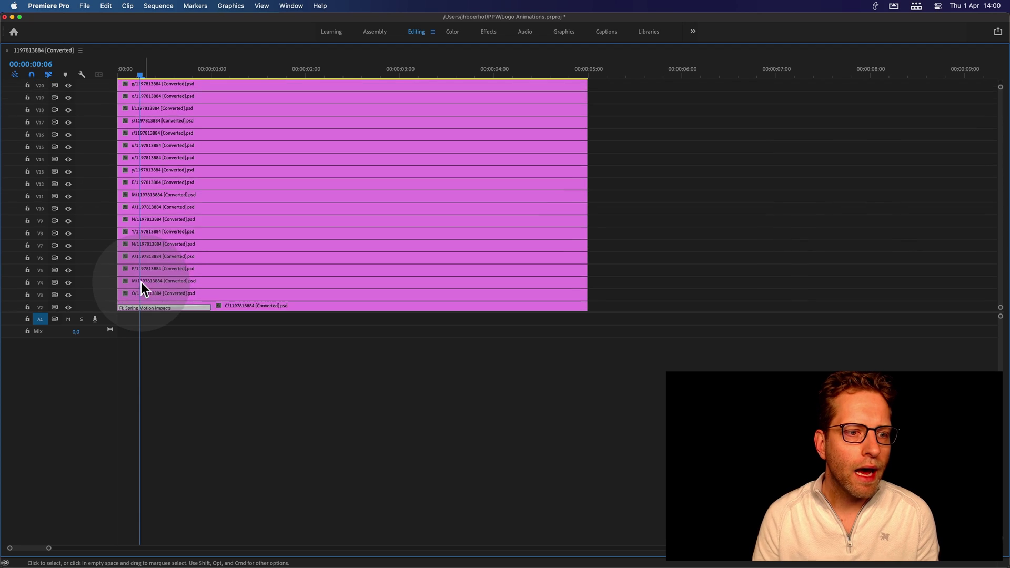
pyautogui.scroll(-2, 141, 282)
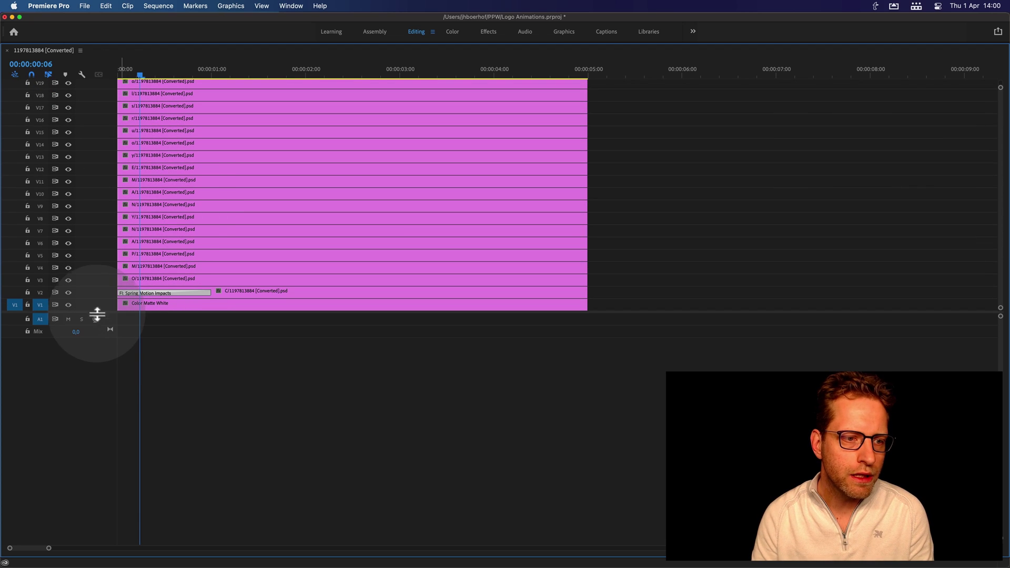
pyautogui.moveTo(96, 322); pyautogui.dragTo(96, 431)
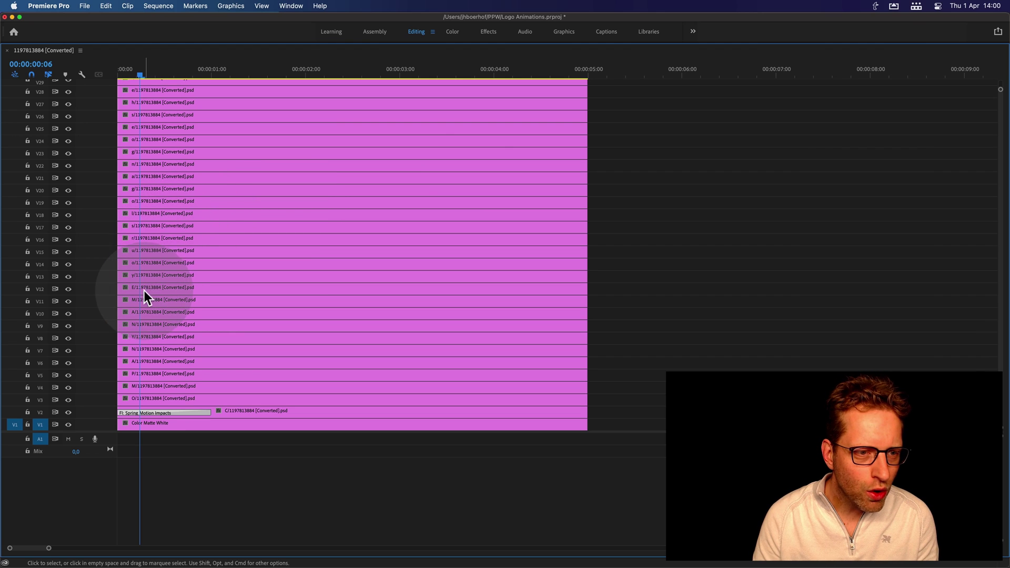
pyautogui.click(151, 272)
pyautogui.scroll(3, 152, 271)
pyautogui.scroll(2, 154, 238)
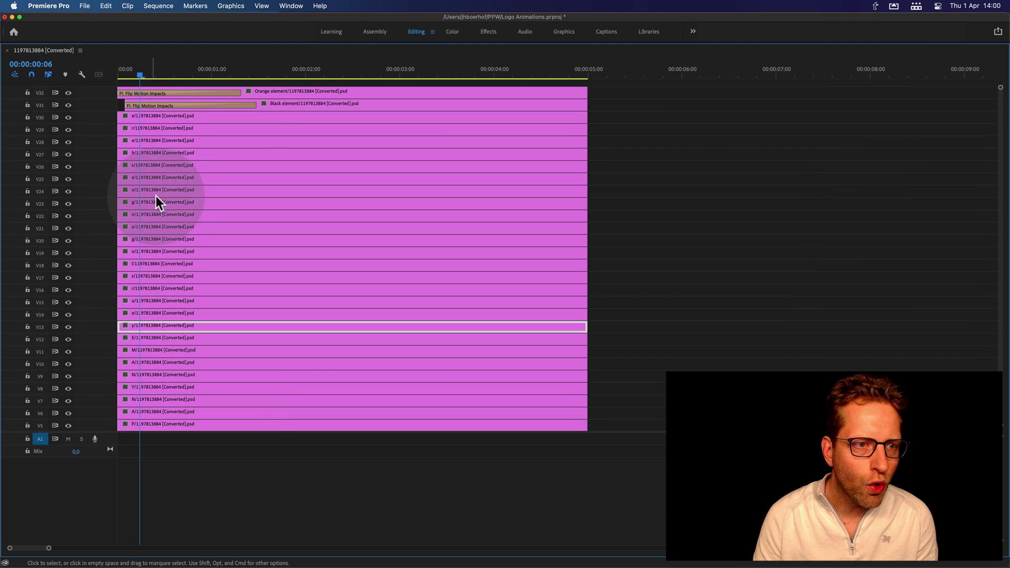
pyautogui.keyDown('shift'); pyautogui.click(159, 116); pyautogui.keyUp('shift')
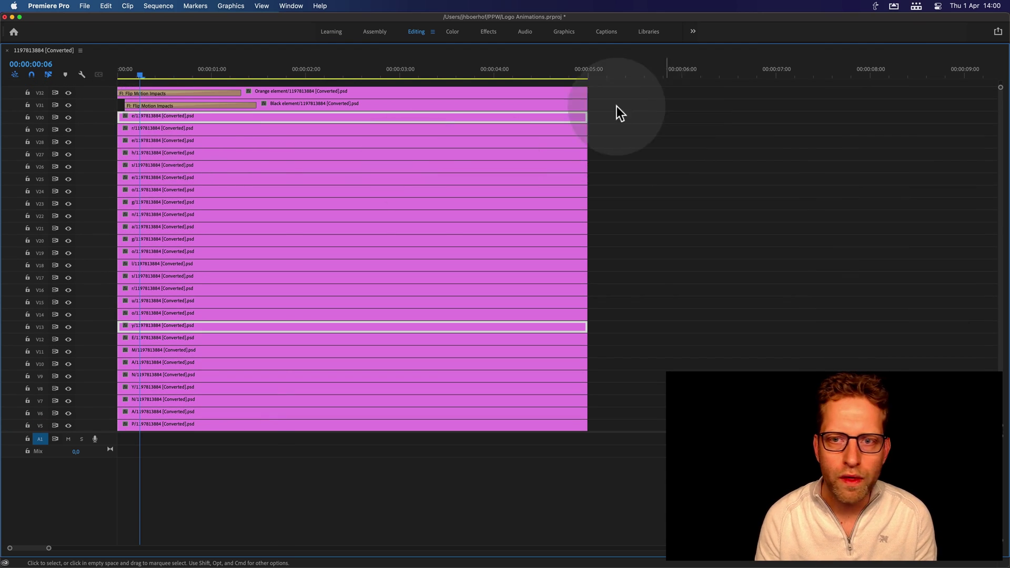
pyautogui.moveTo(621, 116); pyautogui.dragTo(438, 332)
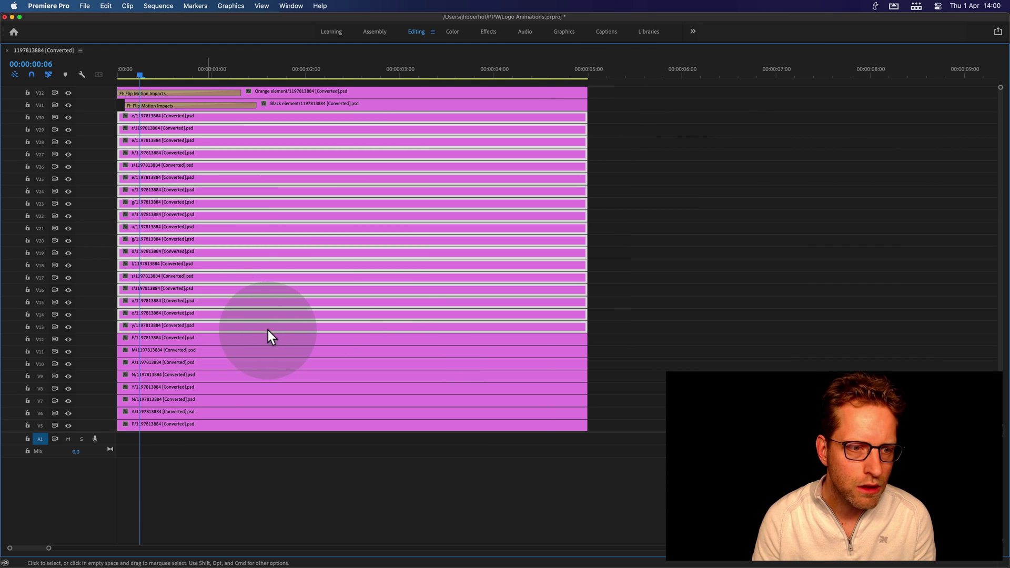
pyautogui.moveTo(208, 327); pyautogui.dragTo(268, 329)
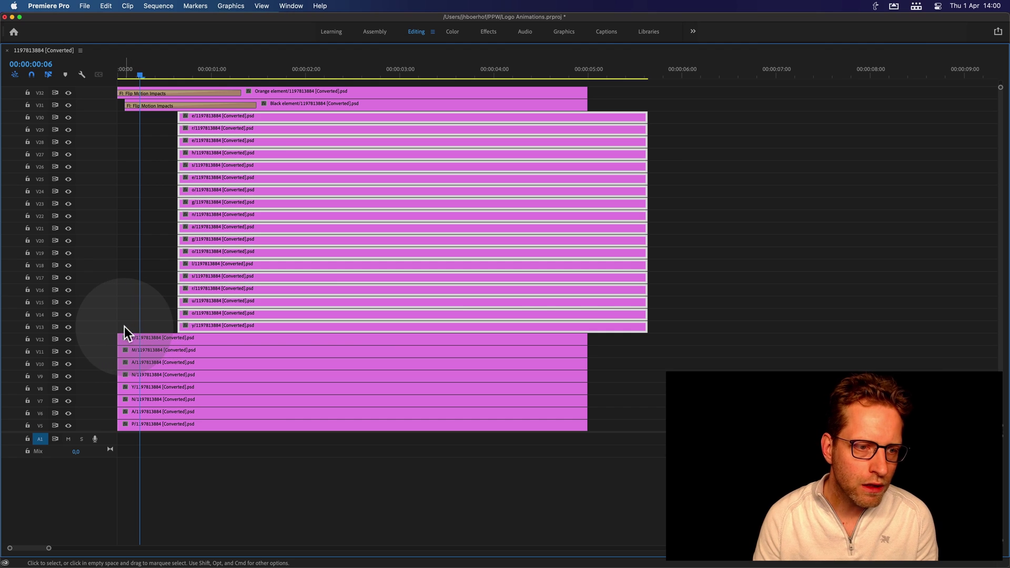
pyautogui.click(125, 326)
pyautogui.scroll(-3, 127, 324)
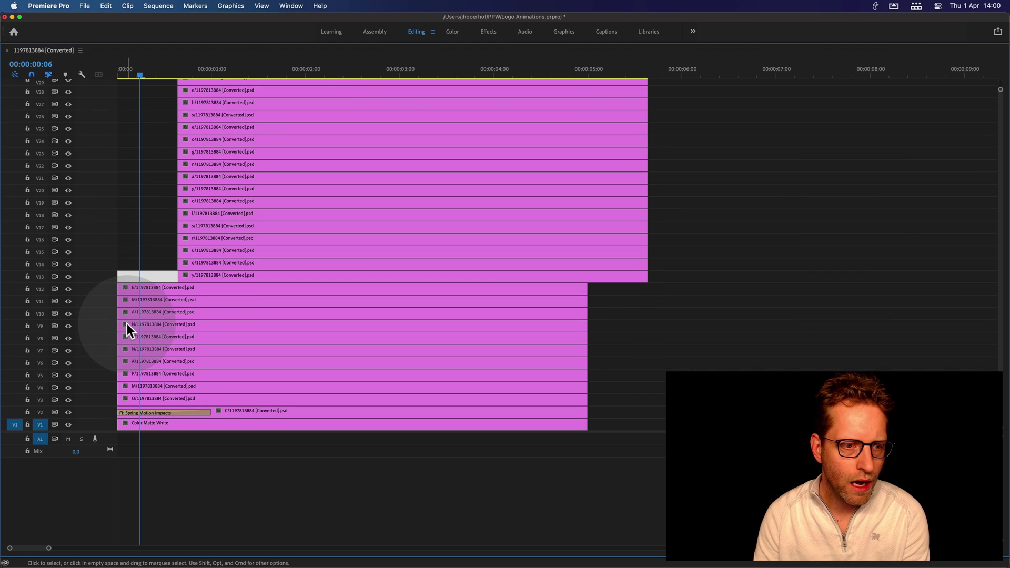
# - Paste the C clip's Spring Motion Impacts onto the starts of the COMPANY NAME letter clips (V2–V12)
pyautogui.click(134, 415)
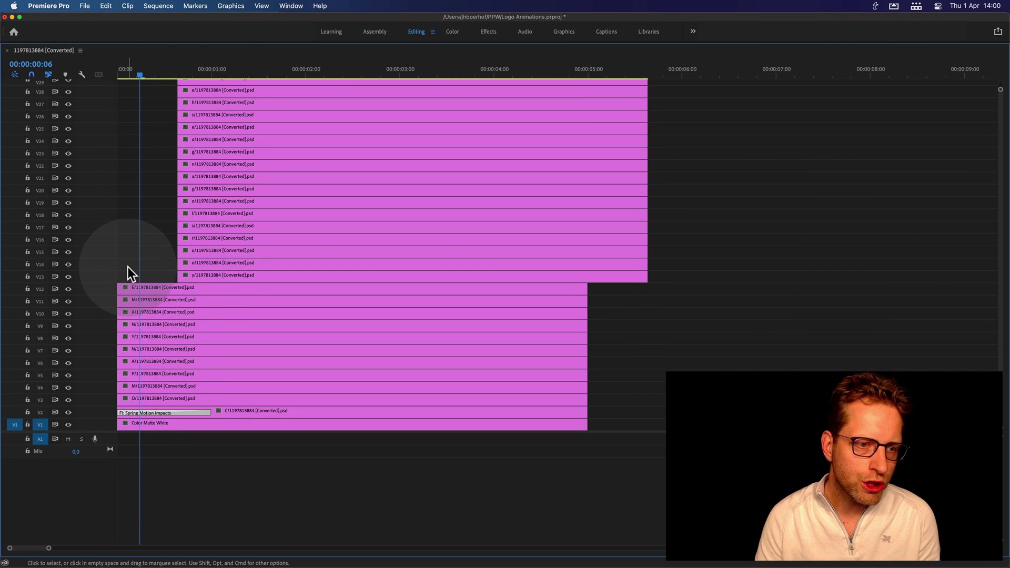
pyautogui.click(135, 265)
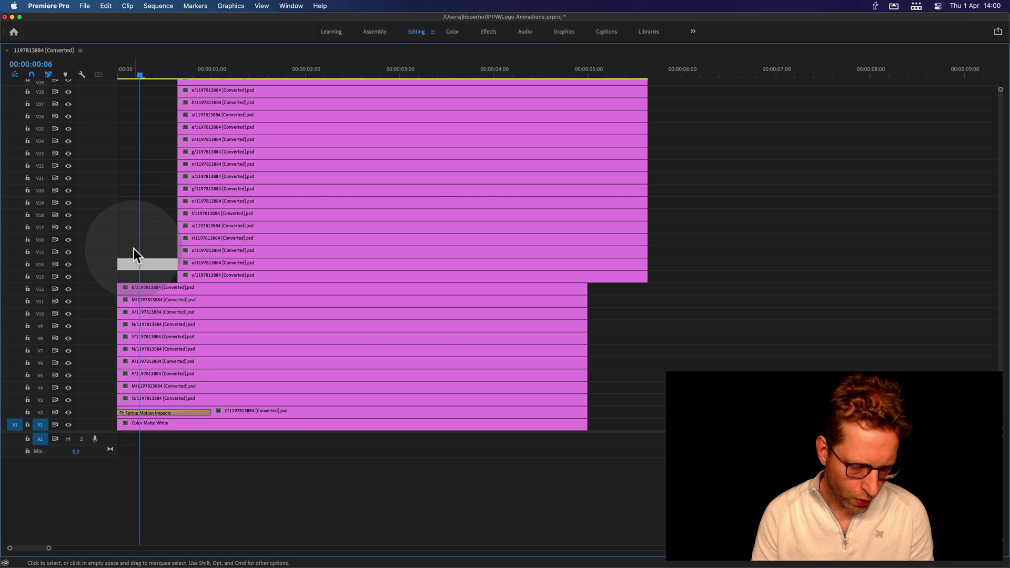
pyautogui.moveTo(134, 248)
pyautogui.mouseDown()
pyautogui.moveTo(105, 372)
pyautogui.moveTo(107, 402)
pyautogui.mouseUp()
pyautogui.press('Home')
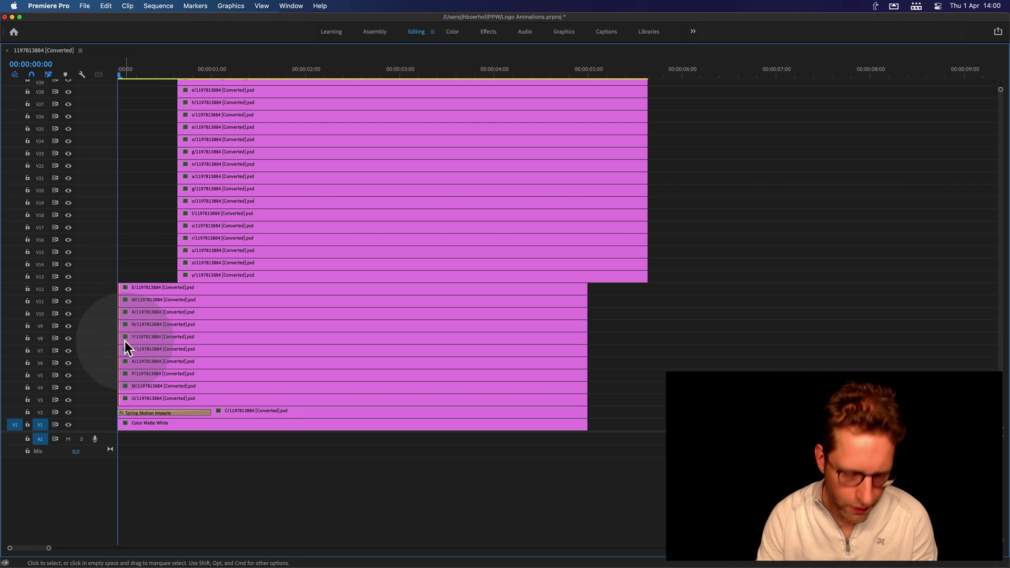
pyautogui.press('super+v')
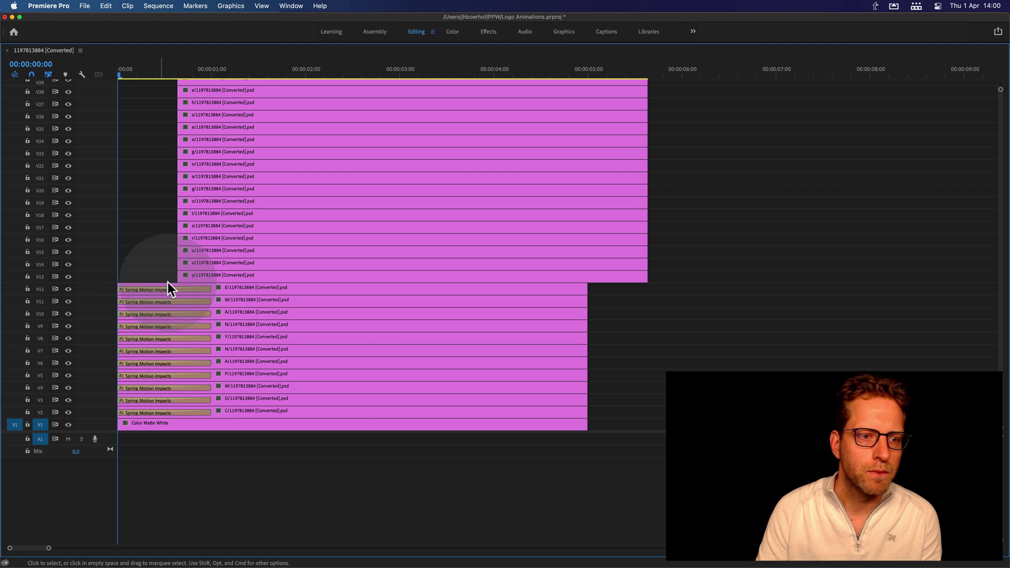
# - Restore the timeline and scrub from near the start to watch the letters spring in
pyautogui.press('`')
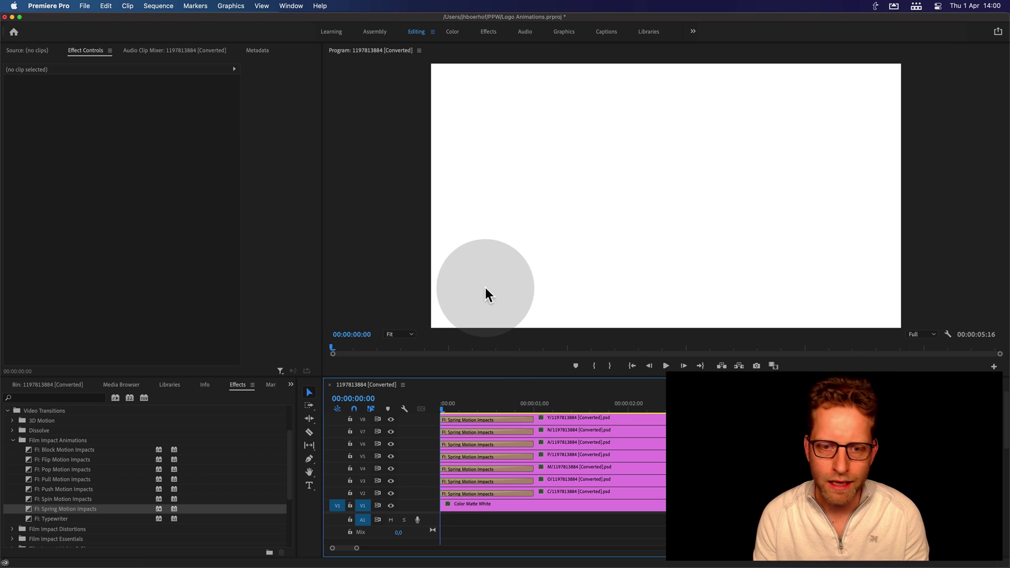
pyautogui.click(436, 403)
pyautogui.moveTo(446, 408)
pyautogui.mouseDown()
pyautogui.moveTo(490, 408)
pyautogui.moveTo(449, 410)
pyautogui.moveTo(465, 409)
pyautogui.mouseUp()
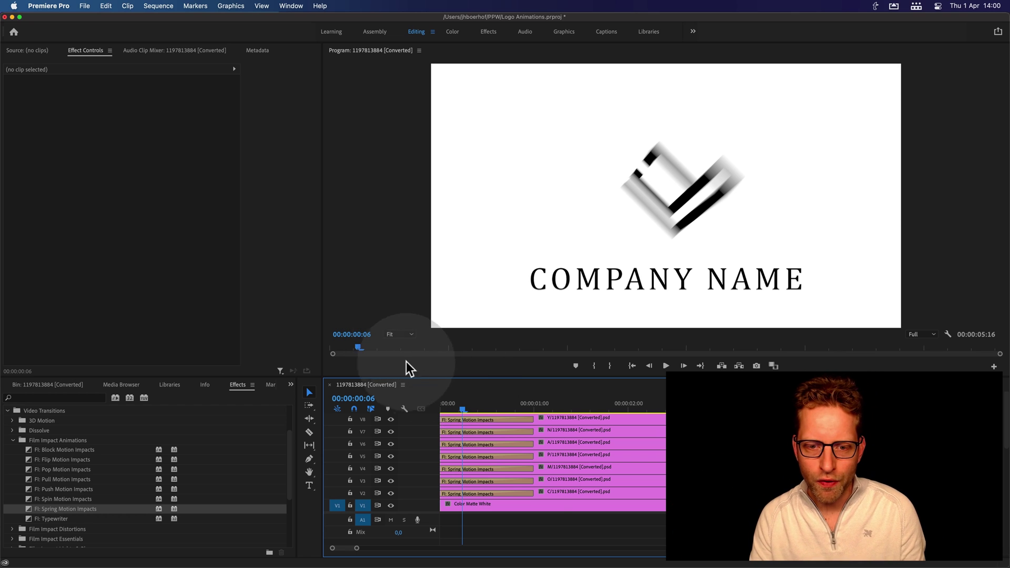
# - Shift all stacked letter clips one frame later, then all but the lowest another frame
pyautogui.press('`')
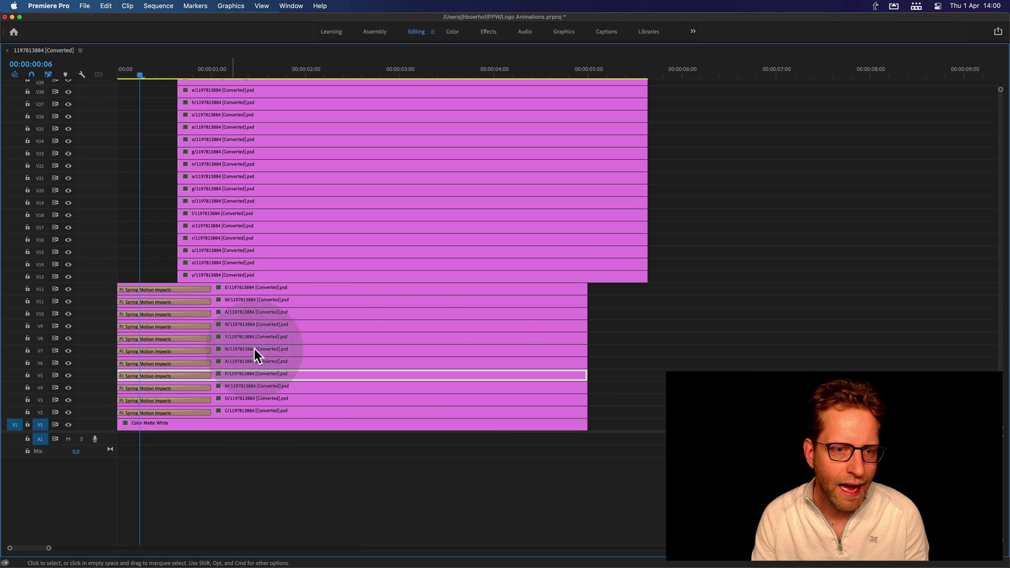
pyautogui.moveTo(612, 289); pyautogui.dragTo(375, 399)
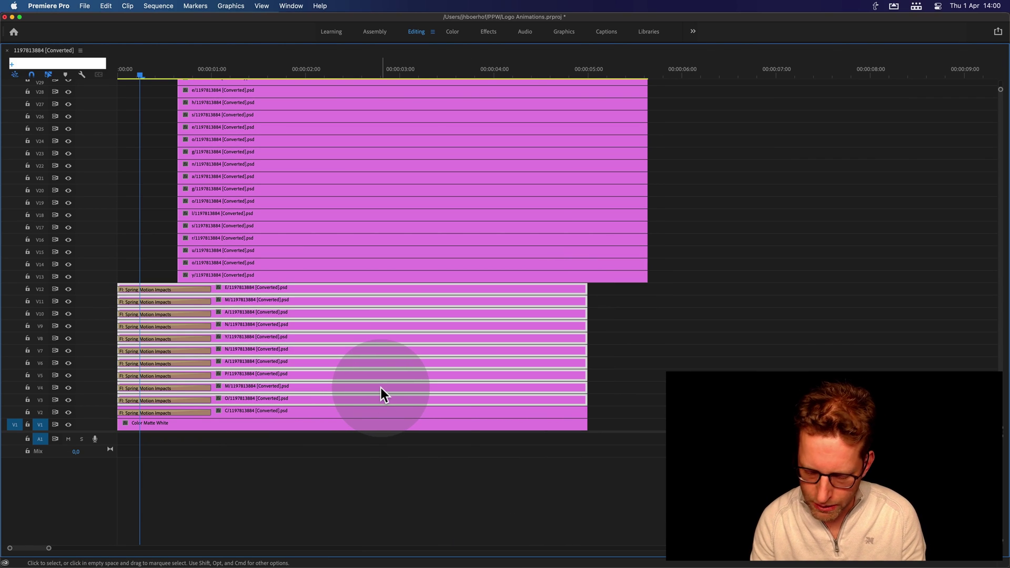
pyautogui.hotkey('alt', 'Right')
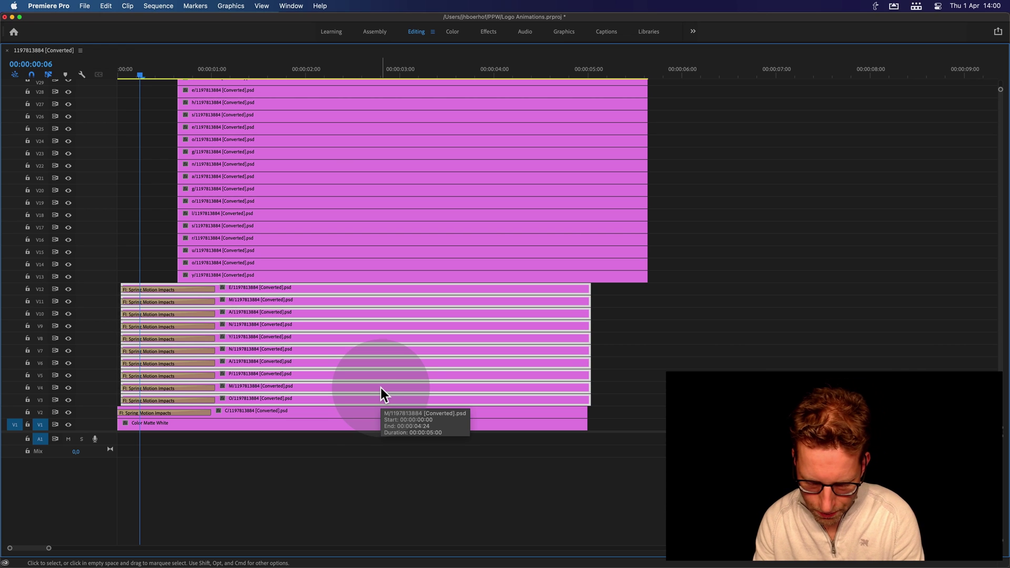
pyautogui.press('=')
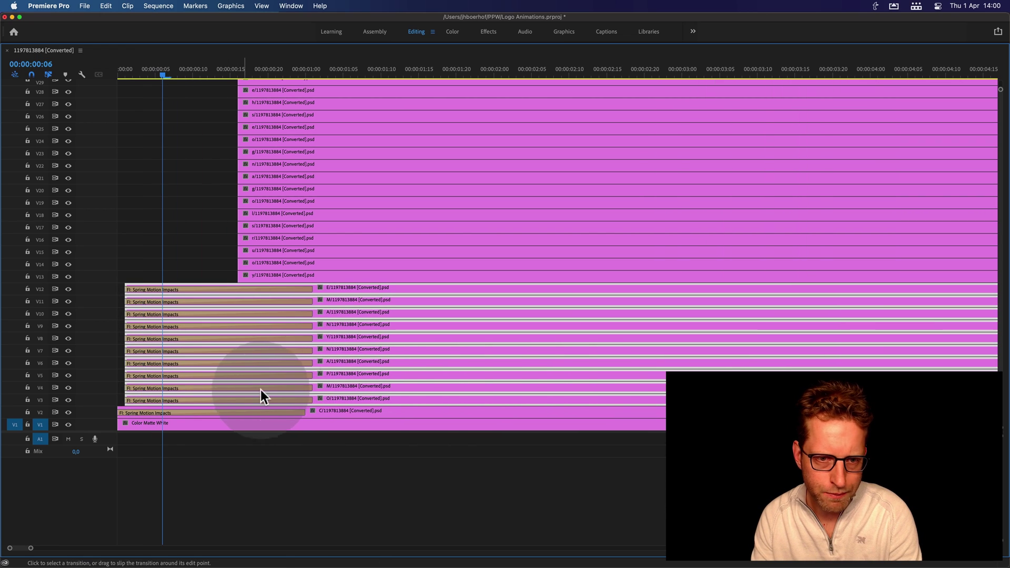
pyautogui.keyDown('shift'); pyautogui.click(330, 402); pyautogui.keyUp('shift')
pyautogui.press('Return')
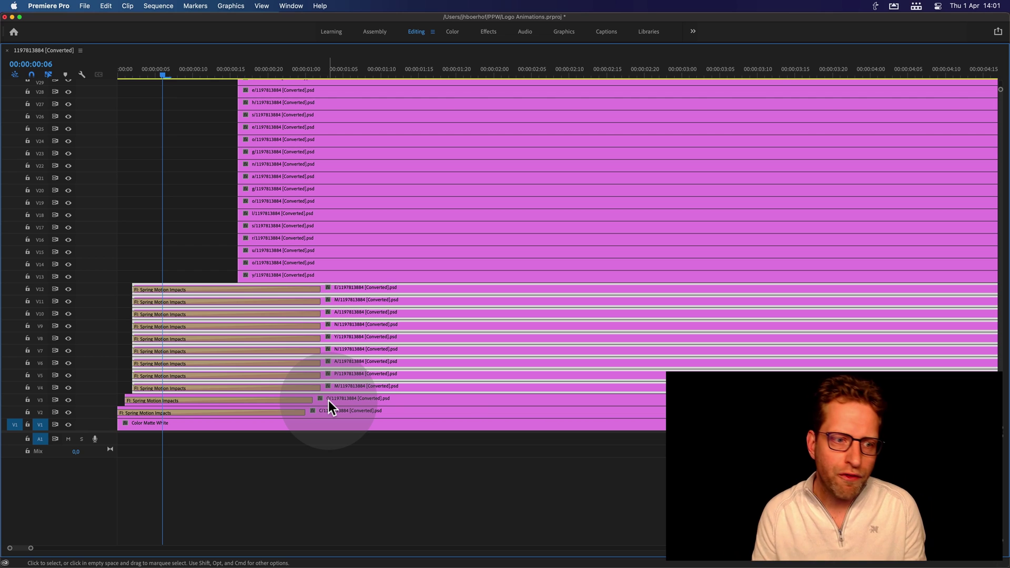
# - Continue the cascade, dropping five more letters one by one and nudging the rest a frame each
pyautogui.keyDown('shift'); pyautogui.click(408, 389); pyautogui.keyUp('shift')
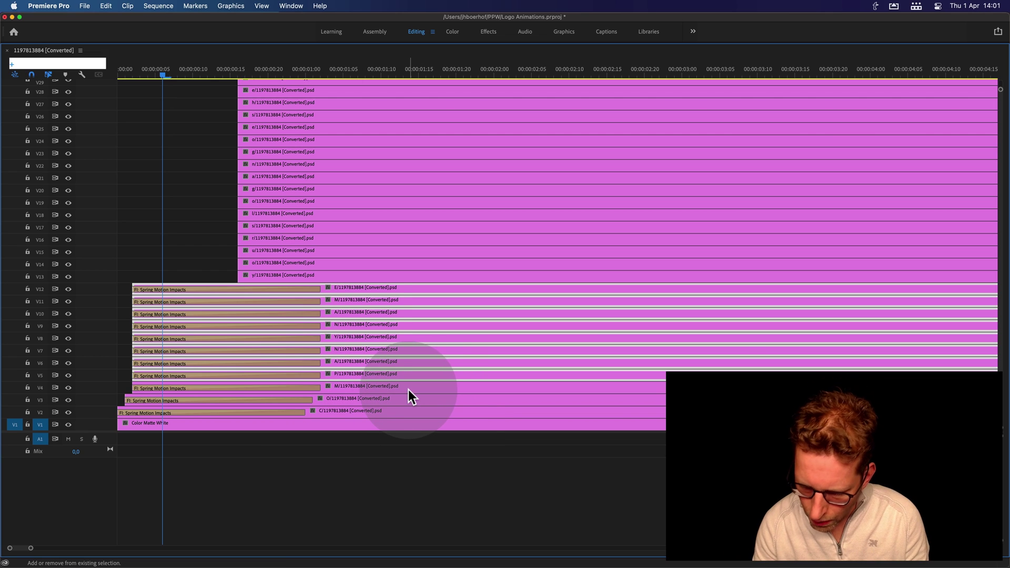
pyautogui.hotkey('alt', 'Right')
pyautogui.keyDown('shift'); pyautogui.click(419, 384); pyautogui.keyUp('shift')
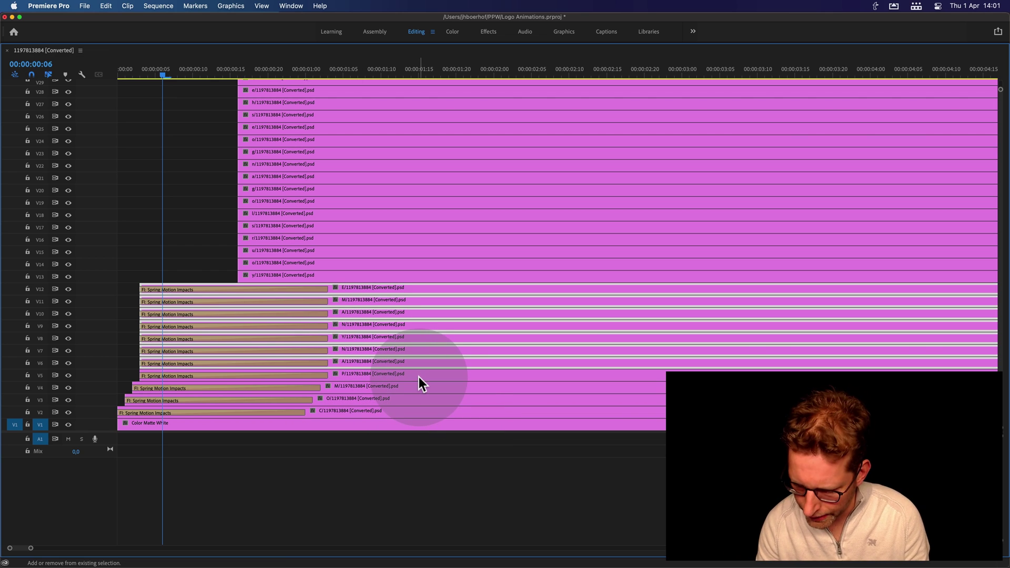
pyautogui.hotkey('alt', 'Right')
pyautogui.keyDown('shift'); pyautogui.click(443, 363); pyautogui.keyUp('shift')
pyautogui.hotkey('alt', 'Right')
pyautogui.keyDown('shift'); pyautogui.click(447, 362); pyautogui.keyUp('shift')
pyautogui.hotkey('alt', 'Right')
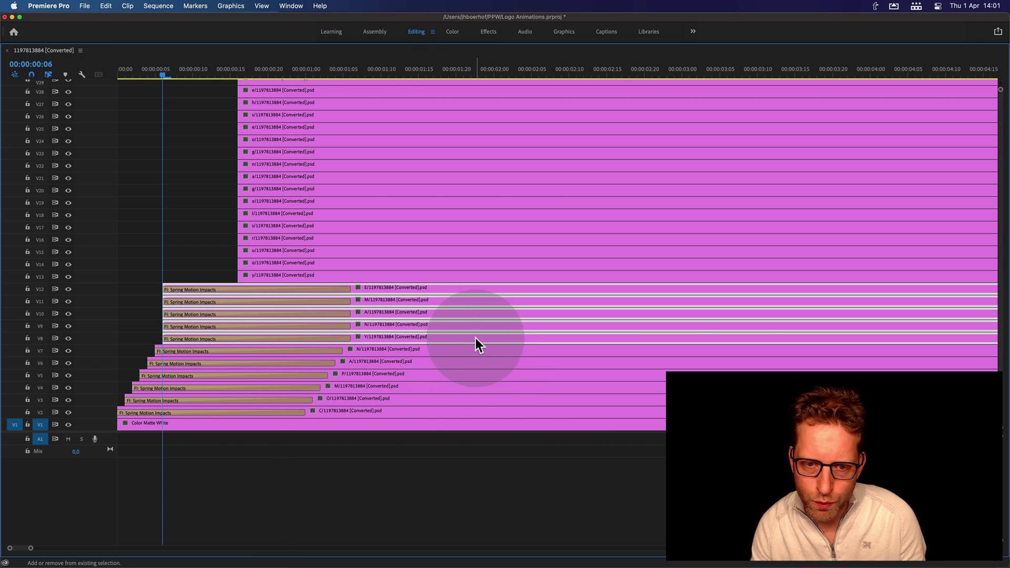
pyautogui.keyDown('shift'); pyautogui.click(476, 337); pyautogui.keyUp('shift')
pyautogui.hotkey('alt', 'Right')
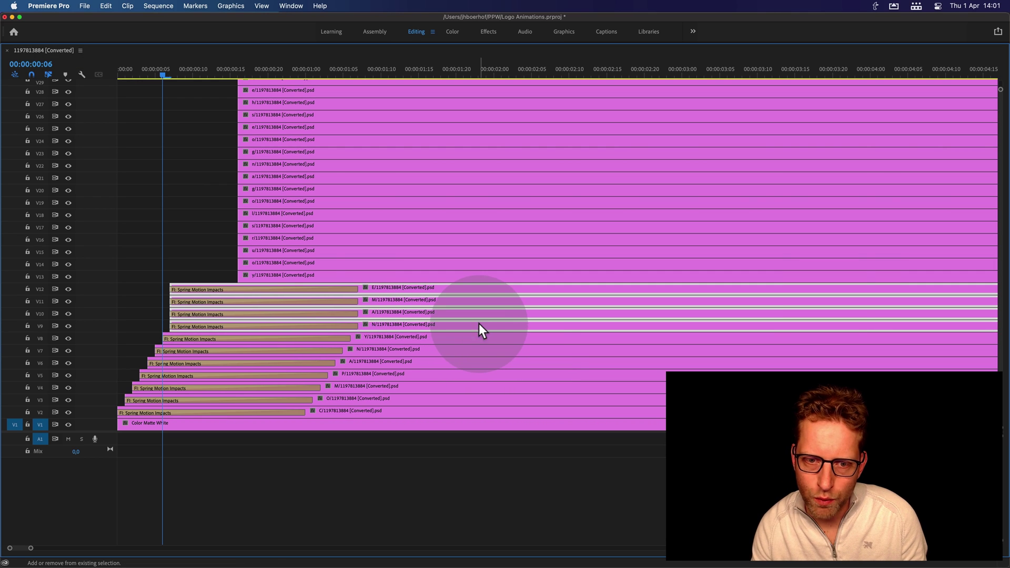
# - Nudge the last three letters up to the top E, then restore the timeline and scrub back
pyautogui.keyDown('shift'); pyautogui.click(478, 324); pyautogui.keyUp('shift')
pyautogui.hotkey('alt', 'Right')
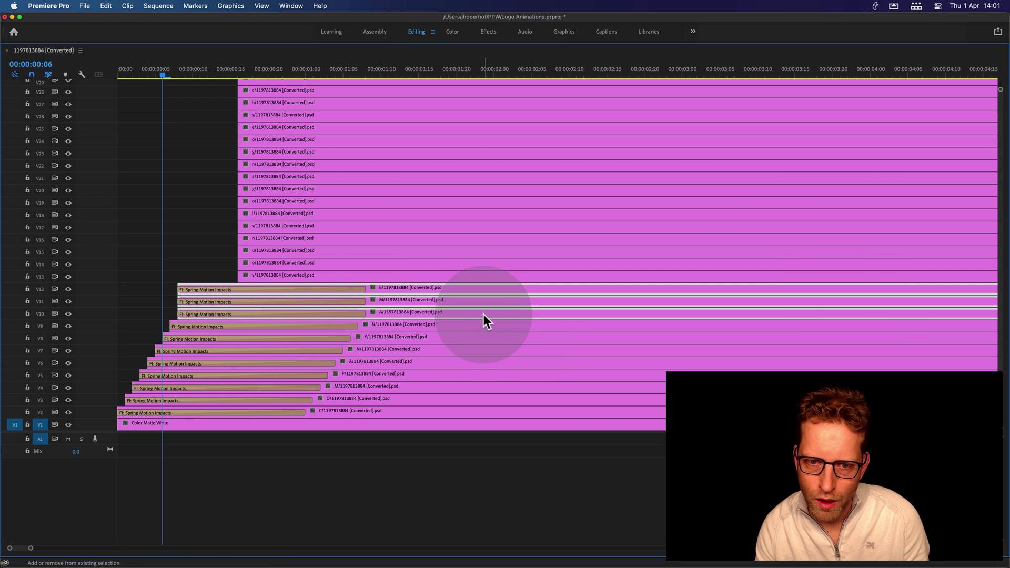
pyautogui.keyDown('shift'); pyautogui.click(484, 314); pyautogui.keyUp('shift')
pyautogui.hotkey('alt', 'Right')
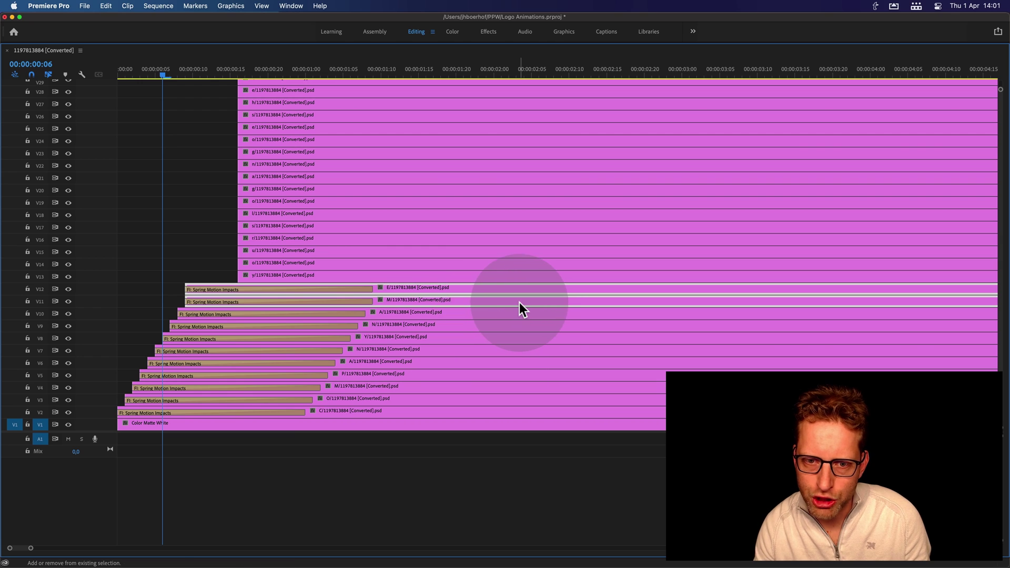
pyautogui.keyDown('shift'); pyautogui.click(519, 303); pyautogui.keyUp('shift')
pyautogui.hotkey('alt', 'Right')
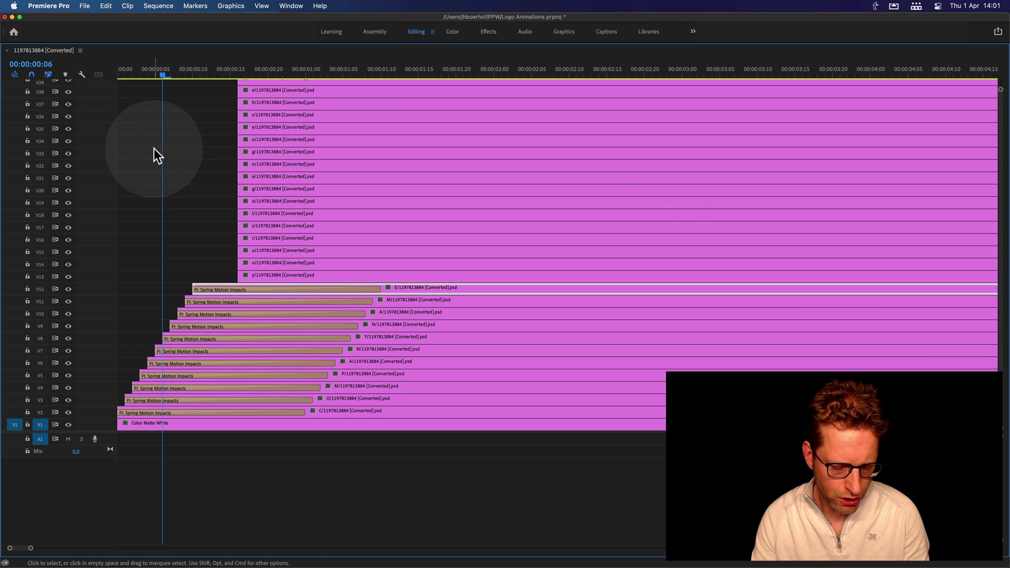
pyautogui.press('`')
pyautogui.moveTo(489, 404)
pyautogui.mouseDown()
pyautogui.moveTo(444, 404)
pyautogui.moveTo(595, 394)
pyautogui.mouseUp()
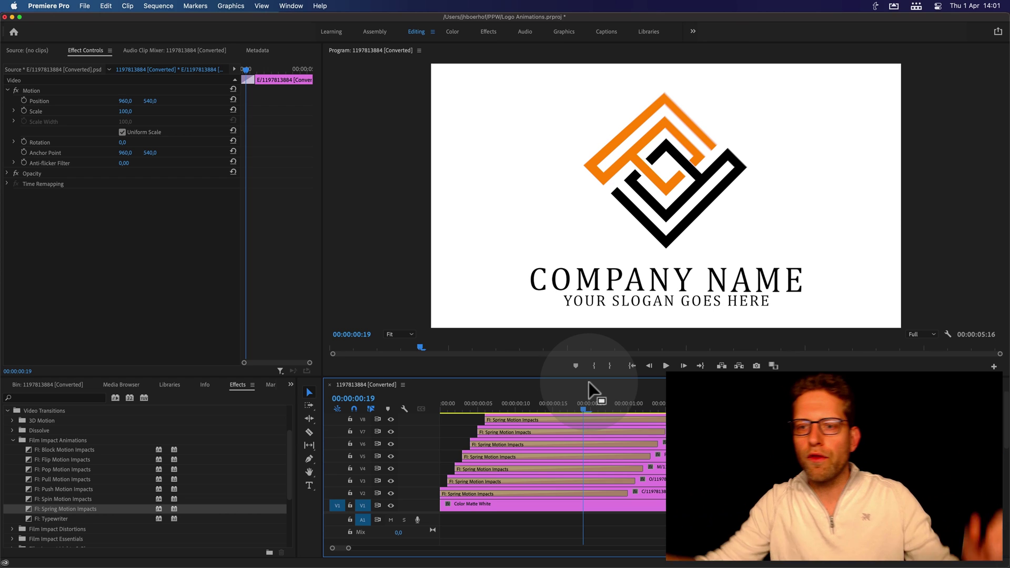
# - Shift all the company-name letter clips several frames later and scrub to preview the reveal
pyautogui.moveTo(595, 401)
pyautogui.mouseDown()
pyautogui.moveTo(455, 411)
pyautogui.moveTo(624, 405)
pyautogui.moveTo(480, 410)
pyautogui.mouseUp()
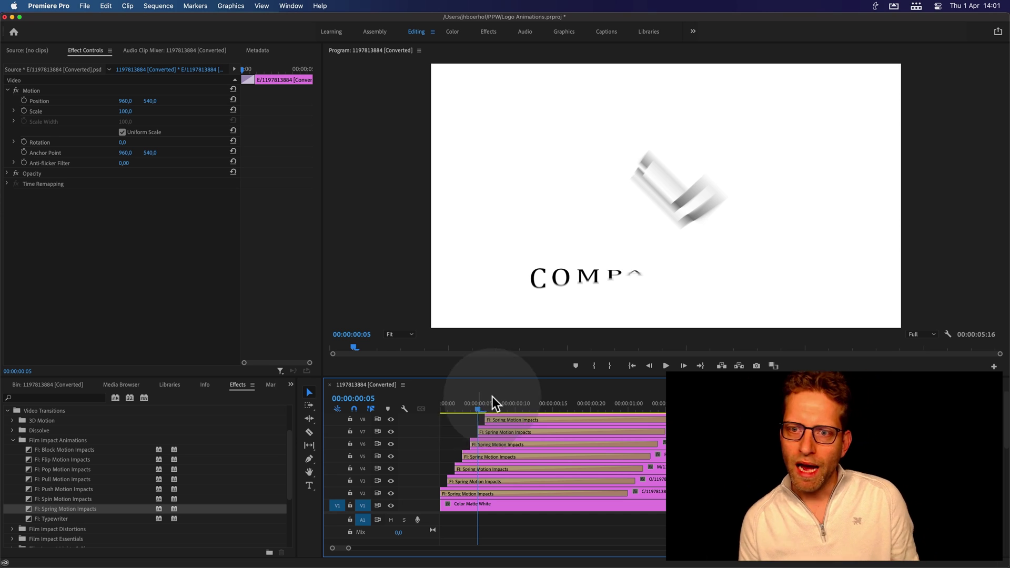
pyautogui.moveTo(479, 406); pyautogui.dragTo(541, 403)
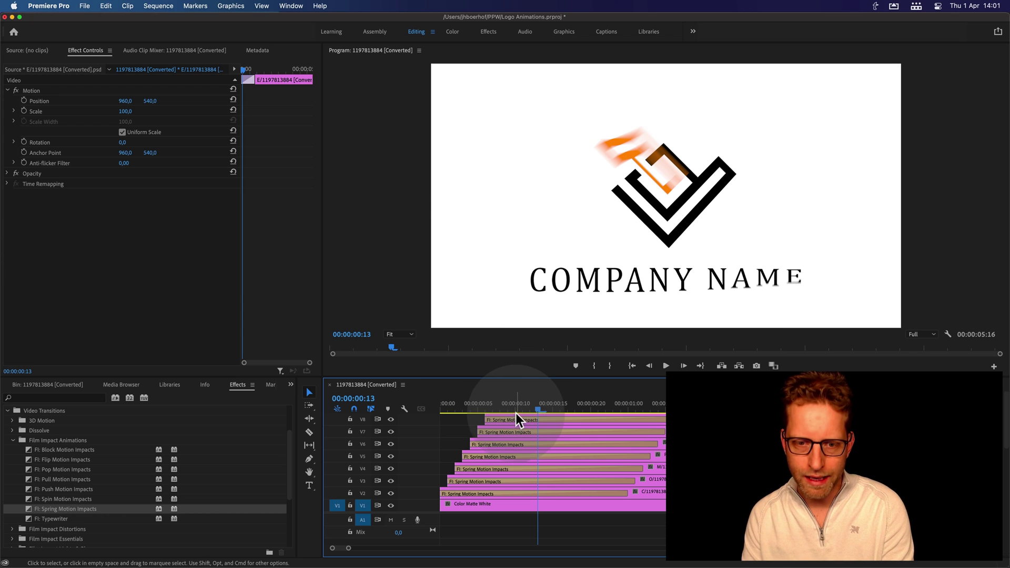
pyautogui.scroll(-3, 514, 406)
pyautogui.scroll(-3, 501, 405)
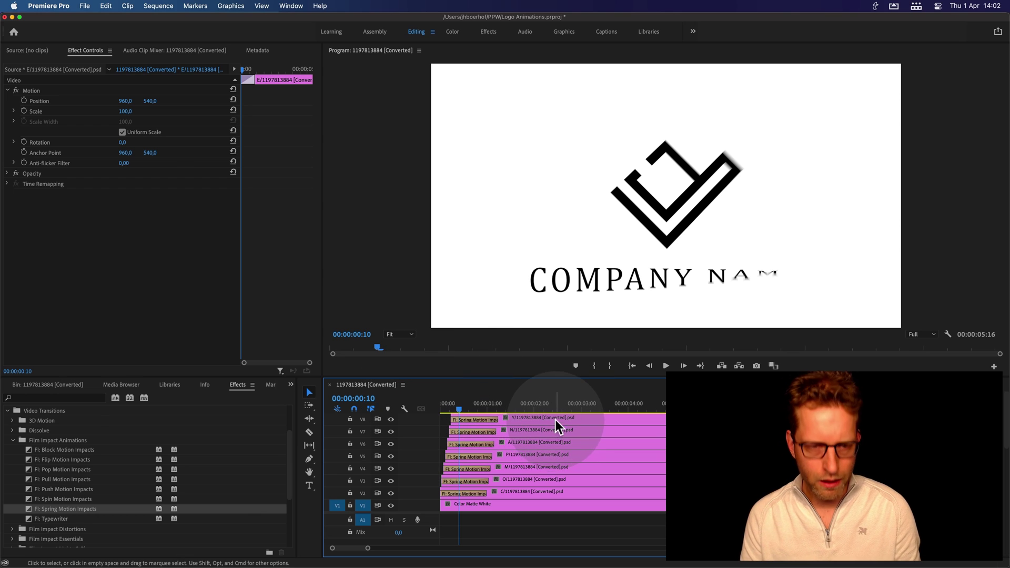
pyautogui.press('`')
pyautogui.moveTo(397, 289)
pyautogui.mouseDown()
pyautogui.moveTo(247, 412)
pyautogui.moveTo(272, 413)
pyautogui.moveTo(288, 363)
pyautogui.mouseUp()
pyautogui.press('`')
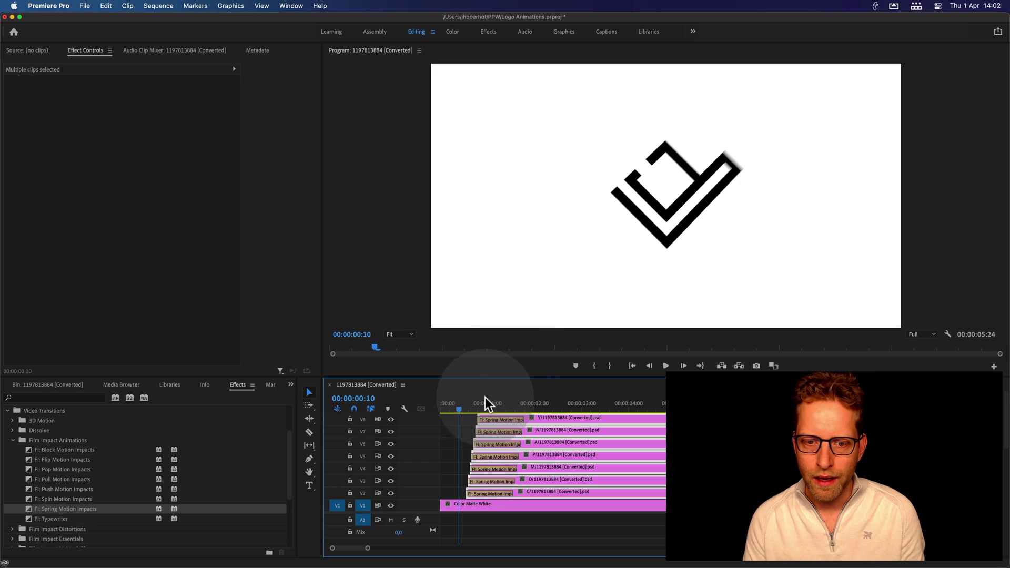
pyautogui.click(457, 405)
pyautogui.moveTo(457, 405); pyautogui.dragTo(513, 403)
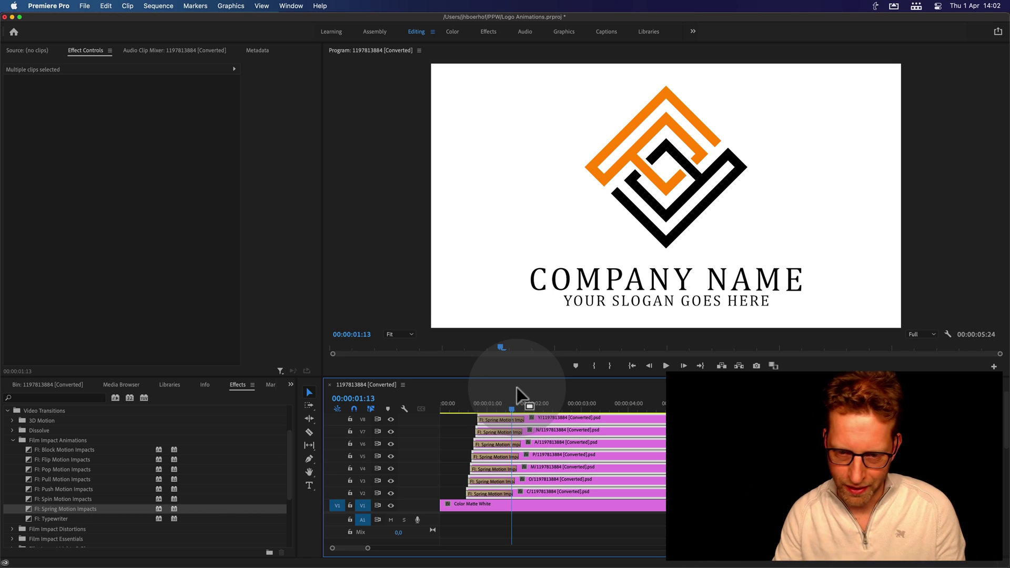
# - Marquee-select the slogan letter clips in the expanded timeline
pyautogui.press('`')
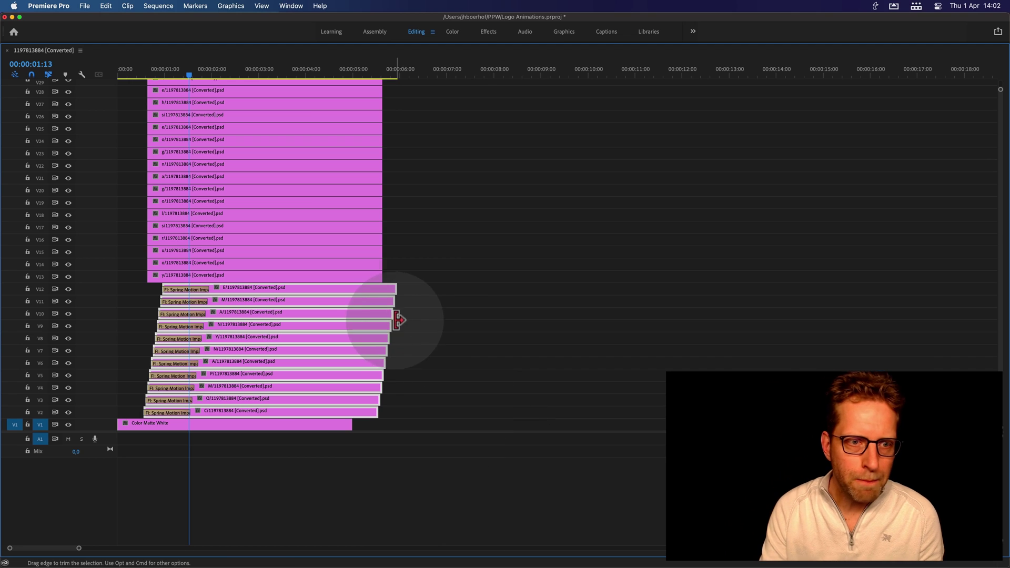
pyautogui.scroll(3, 375, 251)
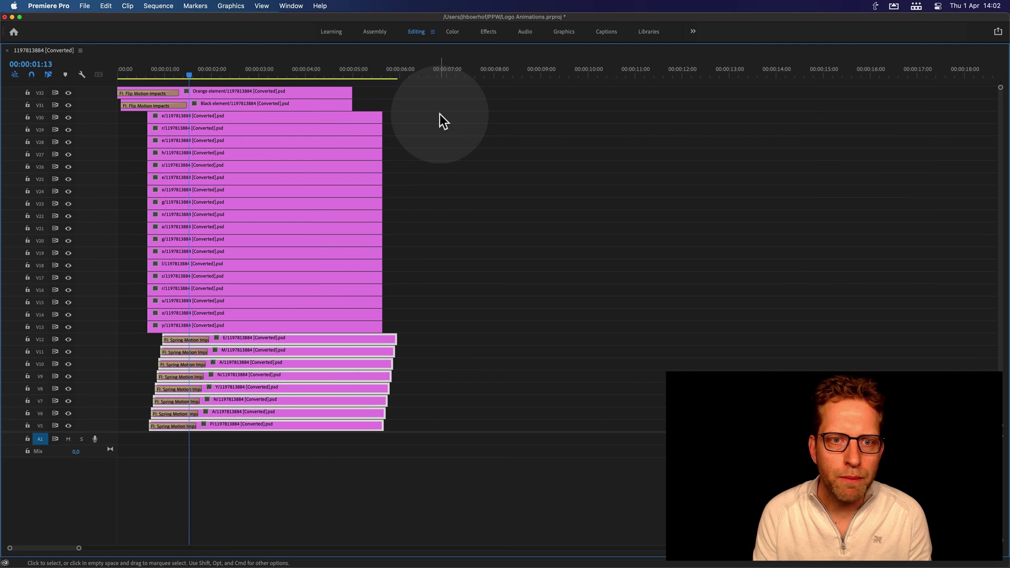
pyautogui.moveTo(436, 116); pyautogui.dragTo(268, 321)
pyautogui.press('`')
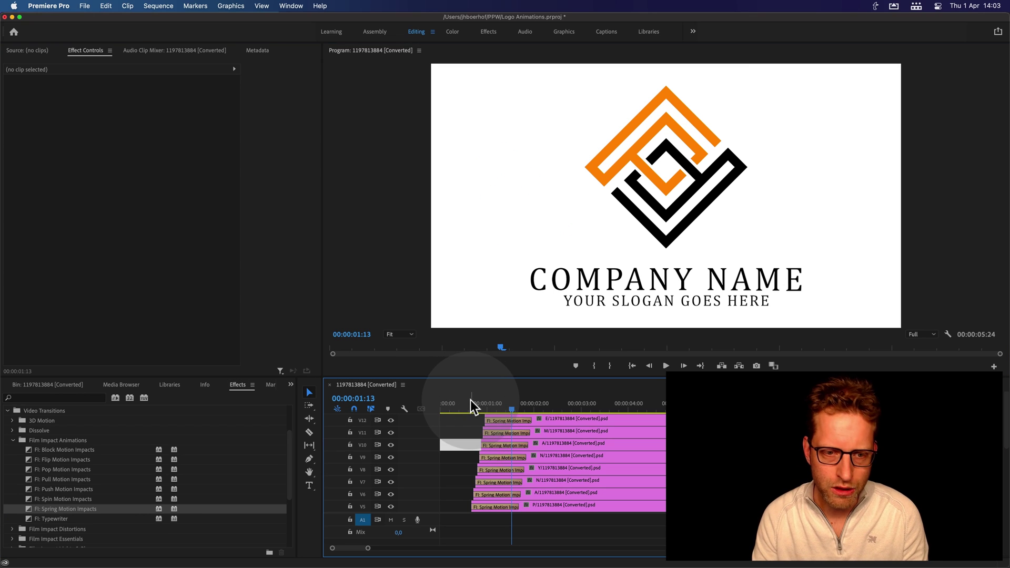
# - Nest the slogan clips as 'Your Slogan Goes Here' and move the orange and black elements above it
pyautogui.press('`')
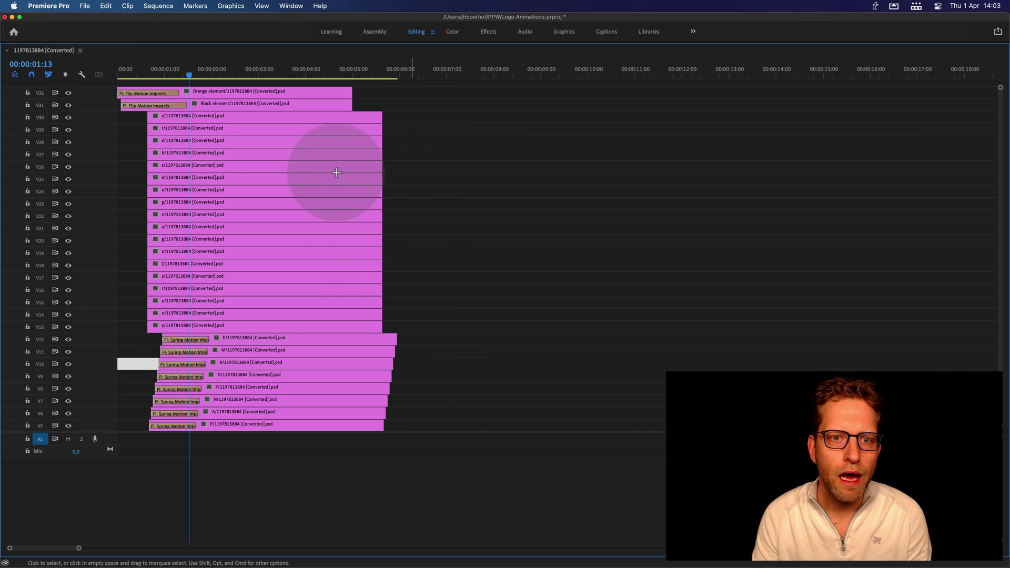
pyautogui.moveTo(410, 114); pyautogui.dragTo(213, 330)
pyautogui.rightClick(222, 328)
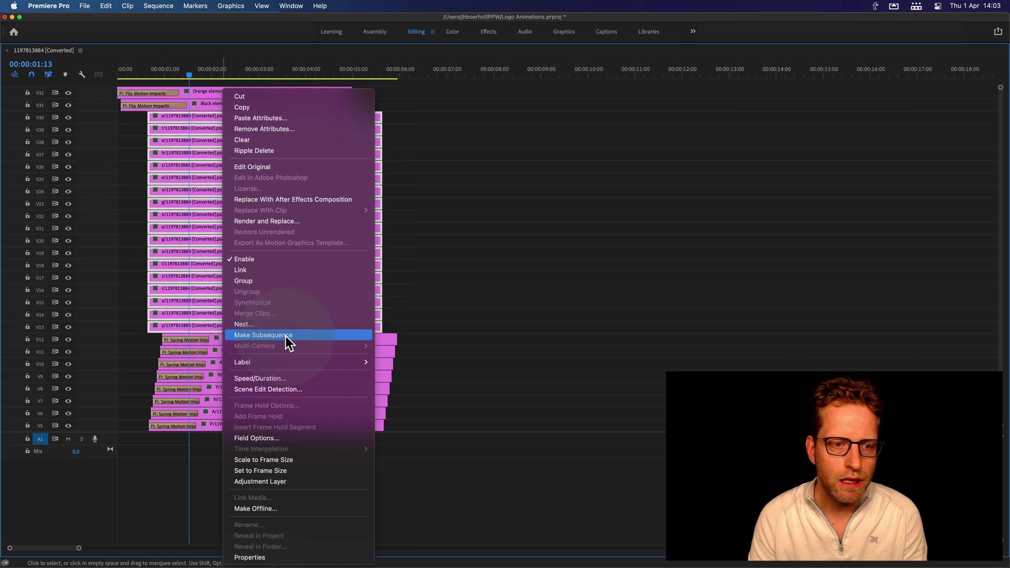
pyautogui.click(279, 324)
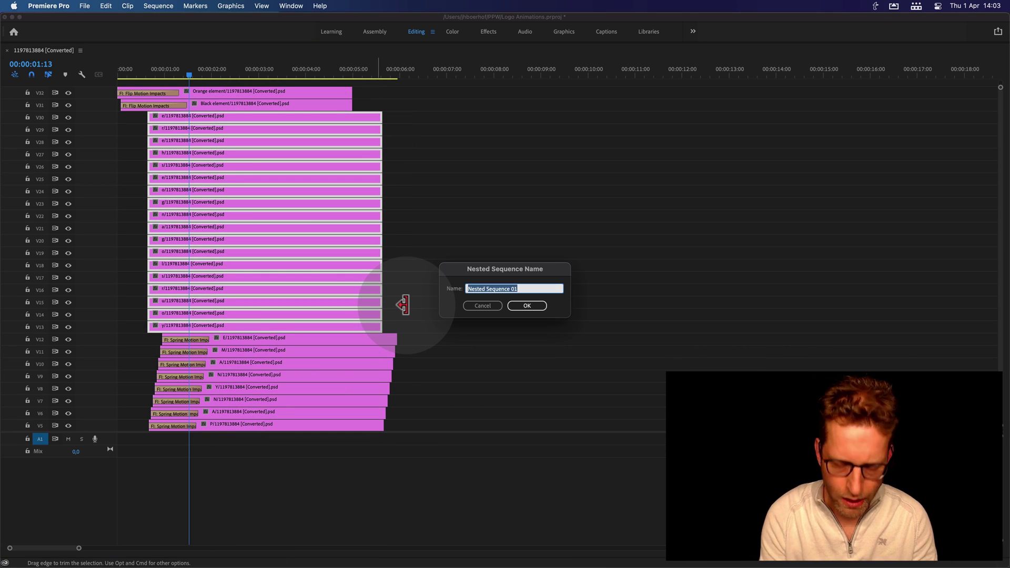
pyautogui.write('Your Slogan Goes Here')
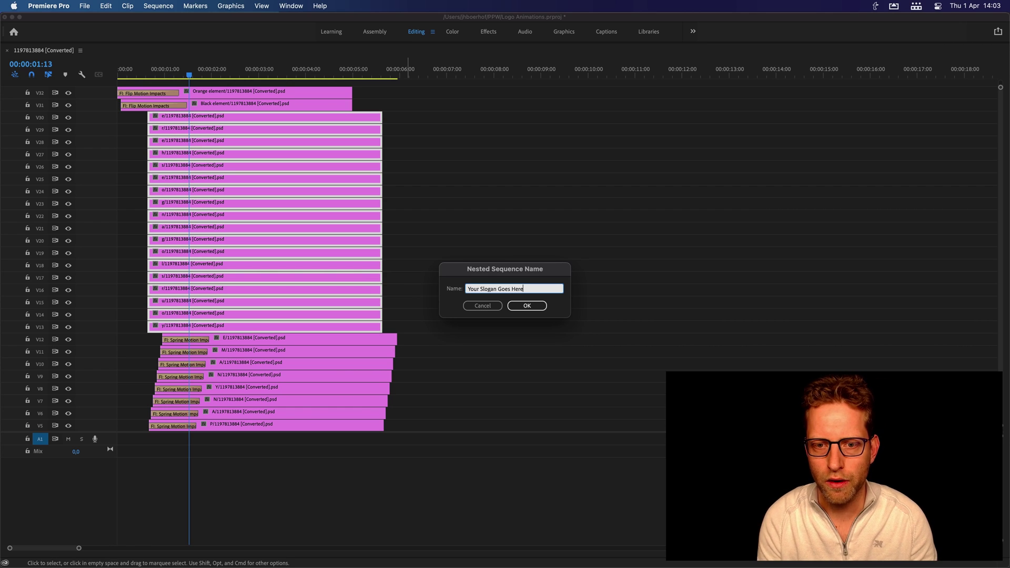
pyautogui.press('Return')
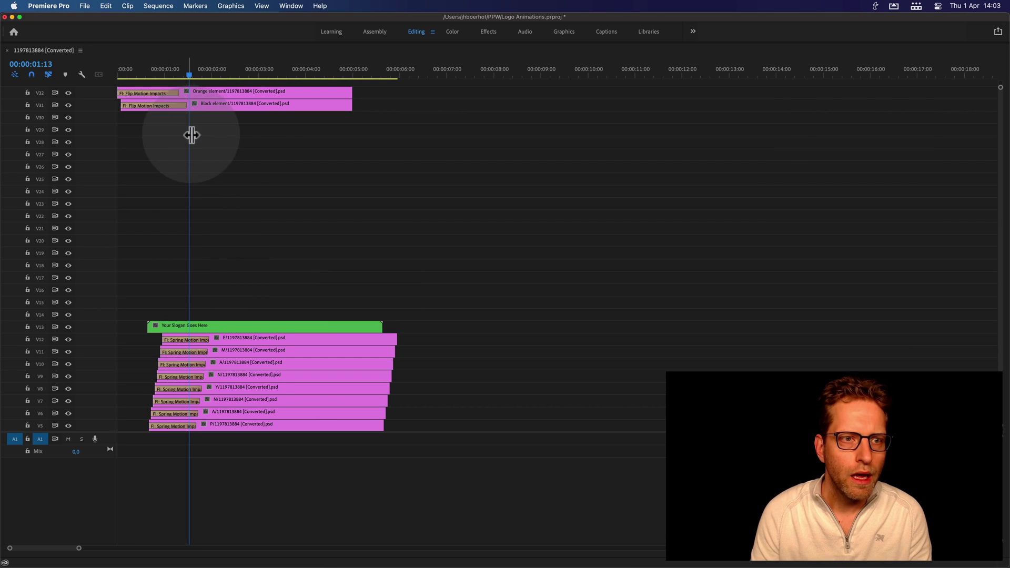
pyautogui.moveTo(207, 145)
pyautogui.mouseDown()
pyautogui.moveTo(229, 99)
pyautogui.moveTo(187, 318)
pyautogui.mouseUp()
# - Apply FI: Push Motion Impacts to the start of the Your Slogan Goes Here clip and preview
pyautogui.press('`')
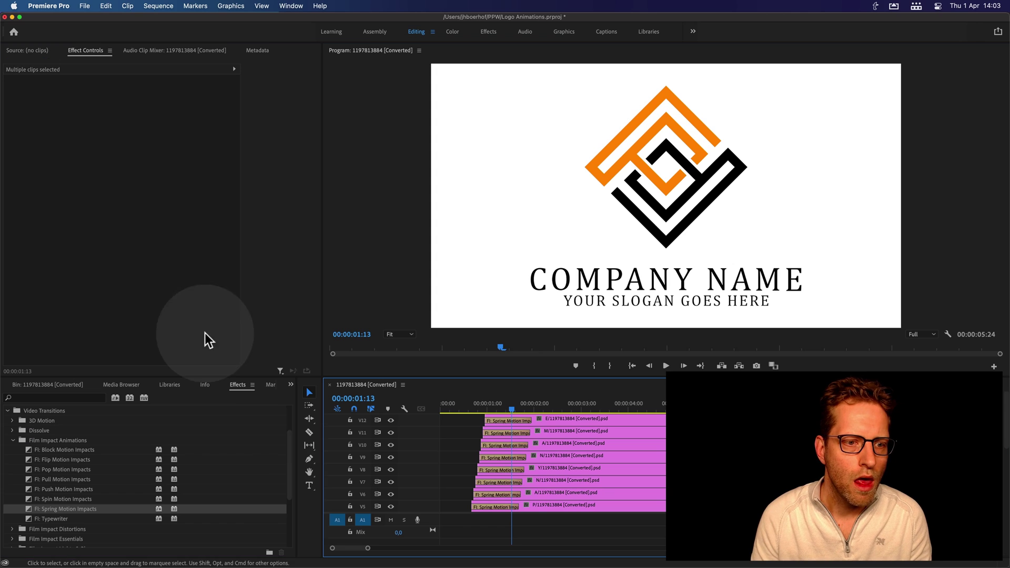
pyautogui.scroll(1, 505, 465)
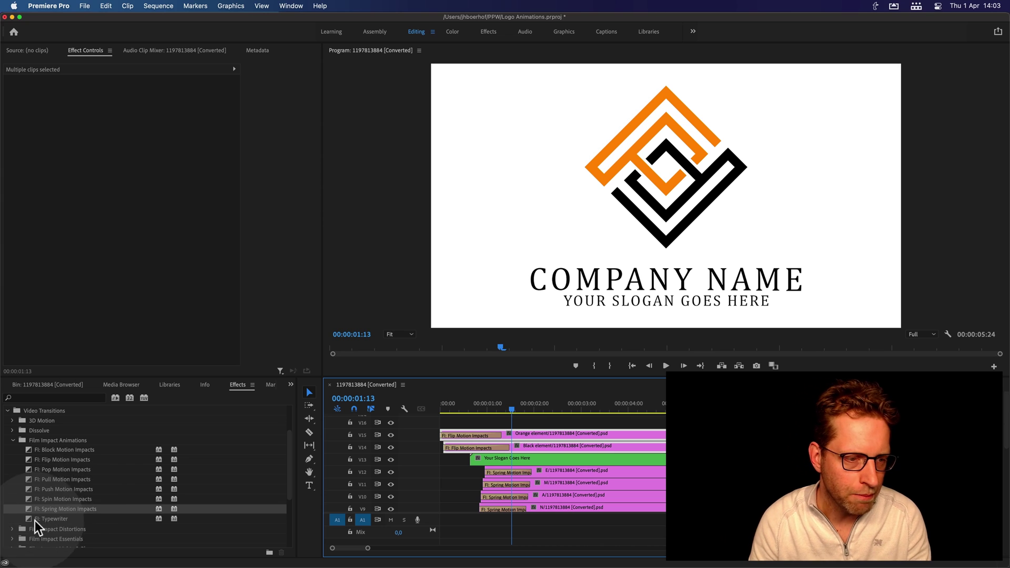
pyautogui.moveTo(52, 490); pyautogui.dragTo(66, 496)
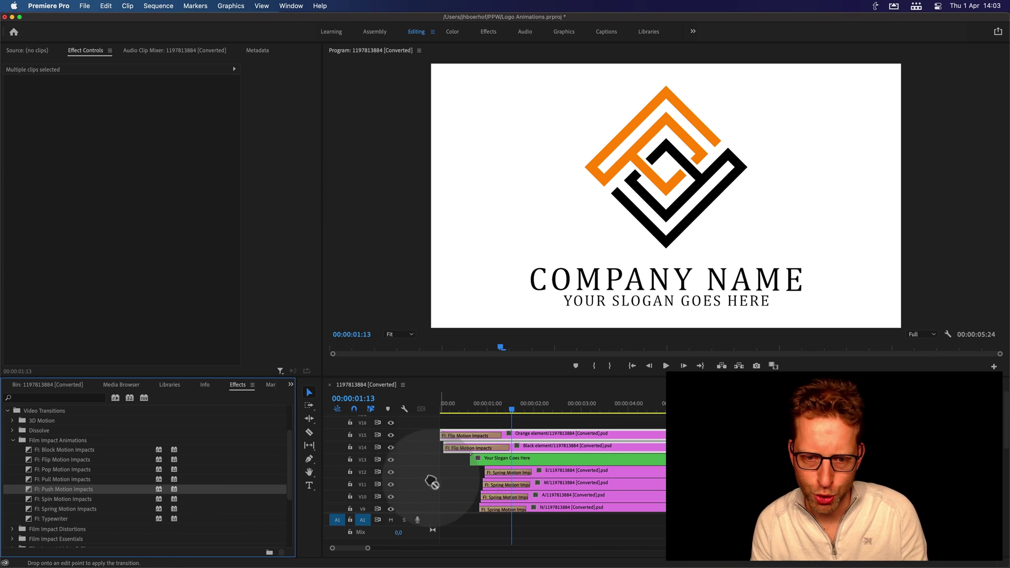
pyautogui.moveTo(66, 495); pyautogui.dragTo(556, 462)
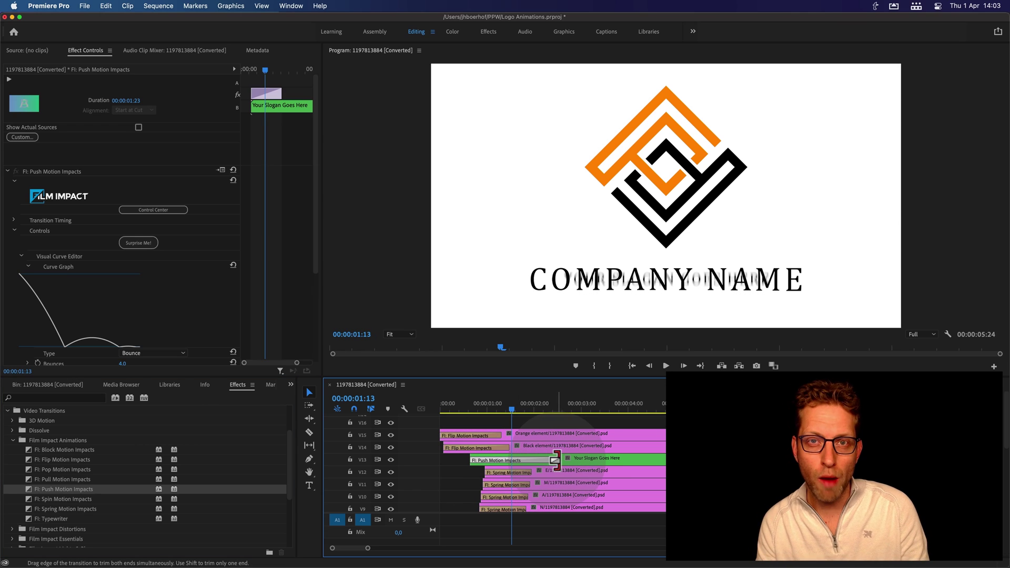
pyautogui.moveTo(489, 403)
pyautogui.mouseDown()
pyautogui.moveTo(471, 405)
pyautogui.moveTo(505, 410)
pyautogui.mouseUp()
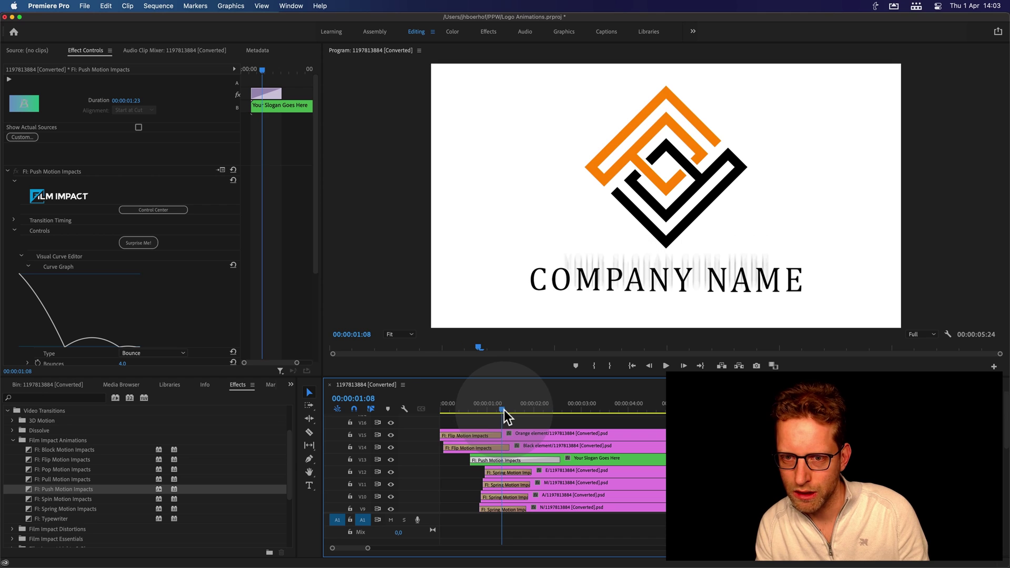
pyautogui.click(573, 460)
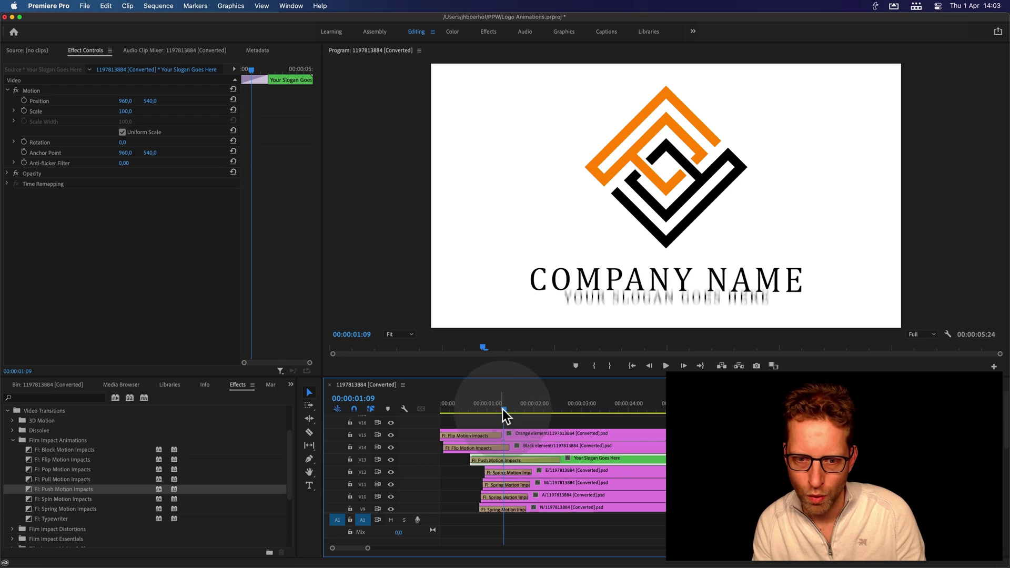
# - Add a top crop to the slogan's push transition and preview it
pyautogui.click(522, 460)
pyautogui.moveTo(504, 408); pyautogui.dragTo(506, 408)
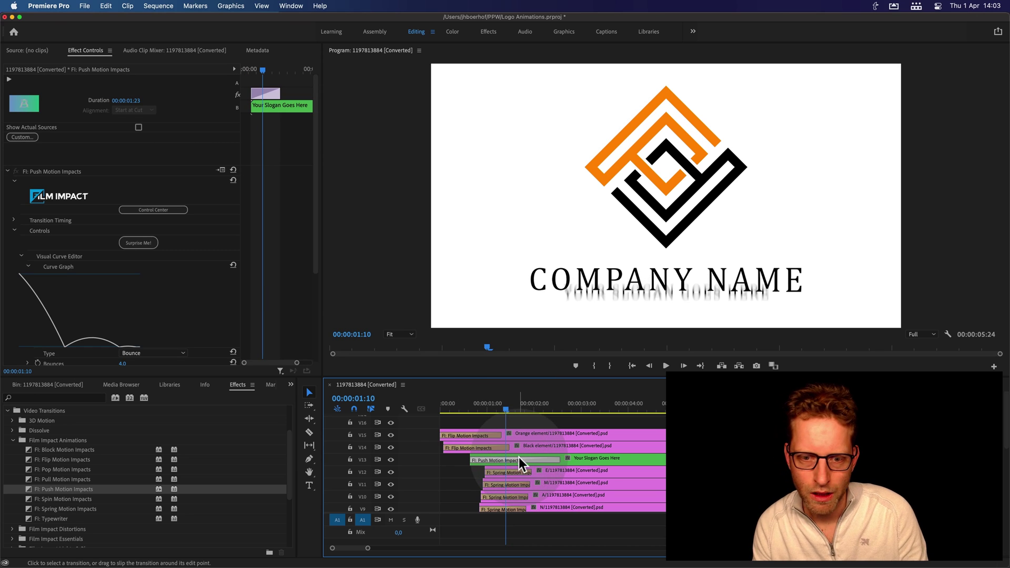
pyautogui.scroll(-5, 298, 261)
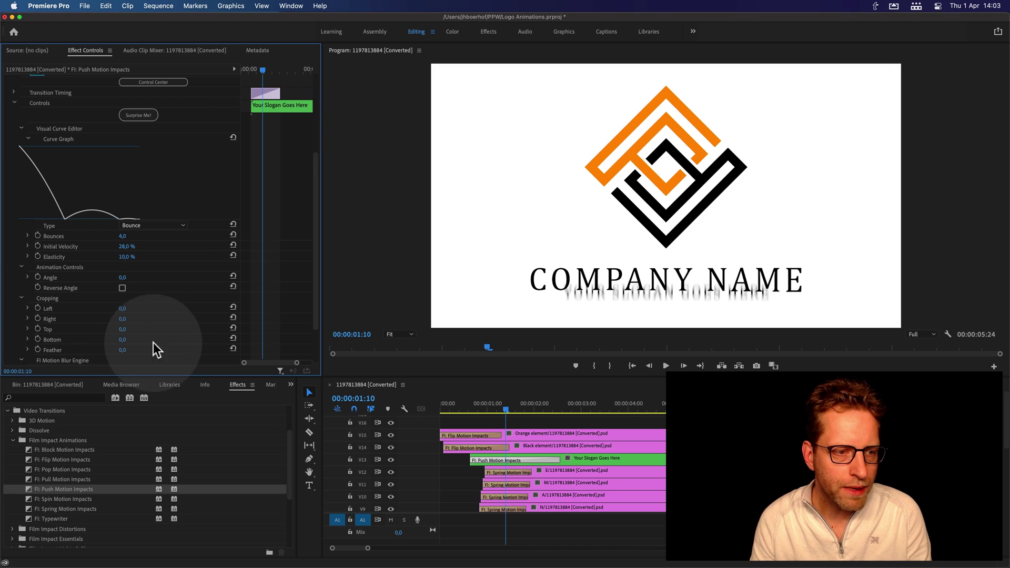
pyautogui.moveTo(124, 330); pyautogui.dragTo(159, 330)
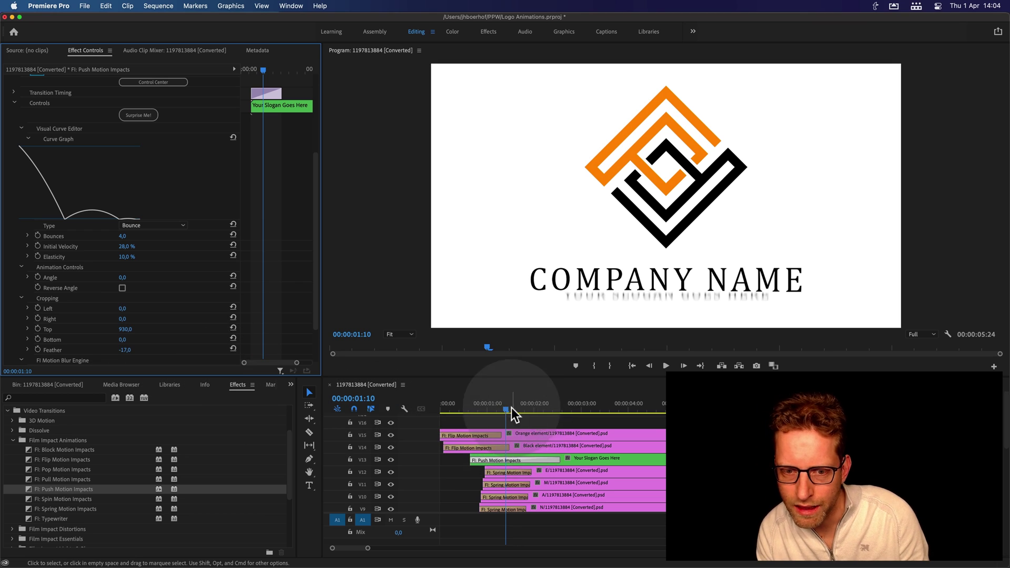
pyautogui.moveTo(509, 407); pyautogui.dragTo(528, 409)
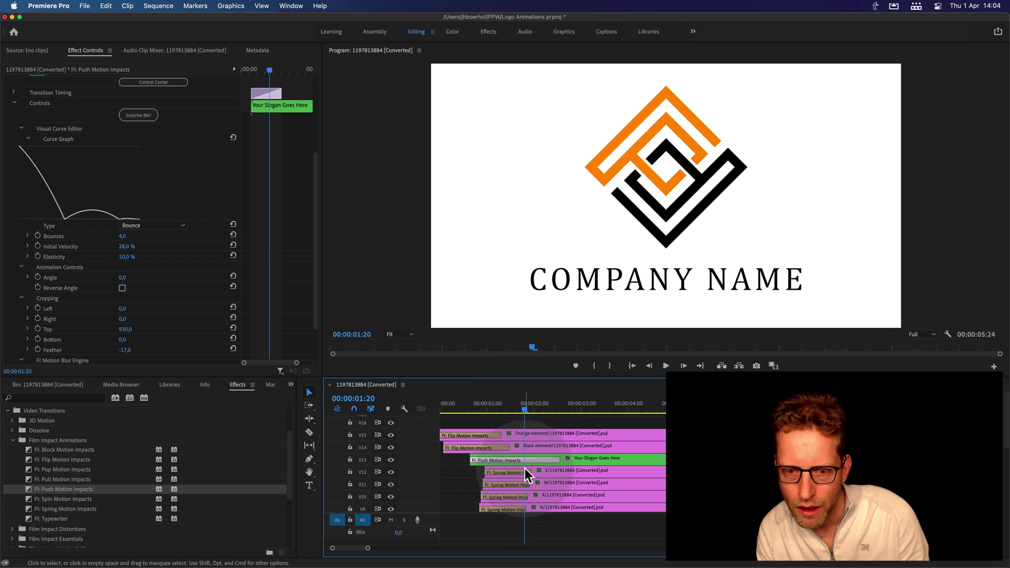
# - Switch the push transition's curve type to Bezier and preview the eased reveal
pyautogui.click(150, 226)
pyautogui.click(147, 256)
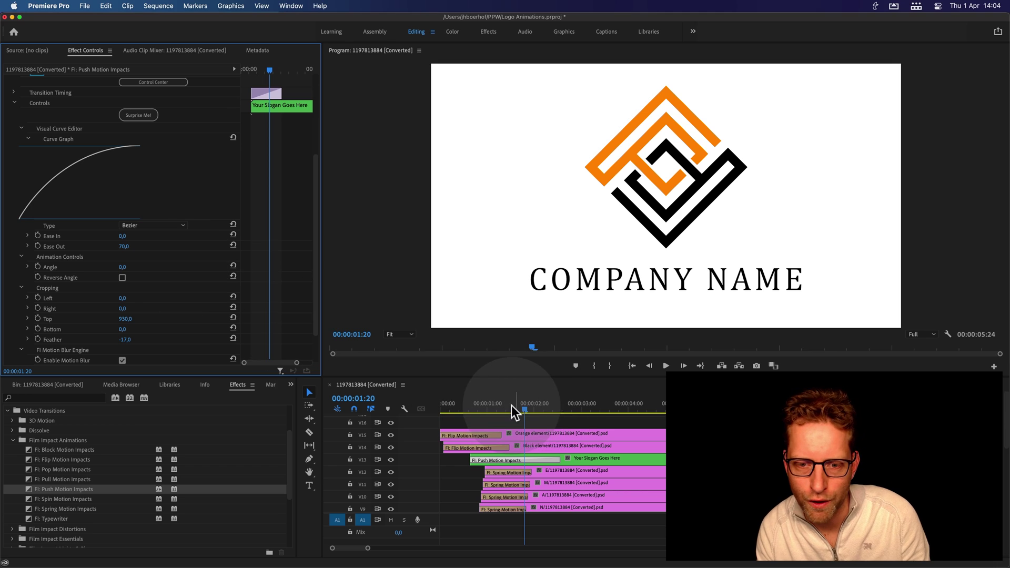
pyautogui.moveTo(509, 403)
pyautogui.mouseDown()
pyautogui.moveTo(499, 405)
pyautogui.moveTo(563, 405)
pyautogui.moveTo(552, 408)
pyautogui.mouseUp()
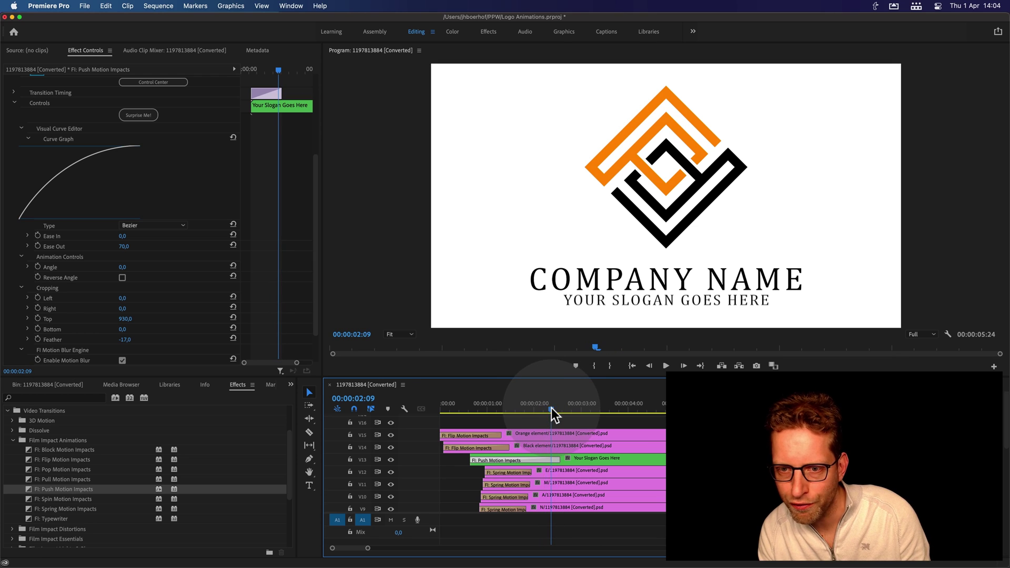
# - Fine-tune the push transition's crop edge feather while previewing the slogan reveal
pyautogui.click(537, 459)
pyautogui.scroll(-3, 124, 317)
pyautogui.moveTo(127, 307); pyautogui.dragTo(119, 309)
pyautogui.click(559, 408)
pyautogui.moveTo(547, 407); pyautogui.dragTo(557, 407)
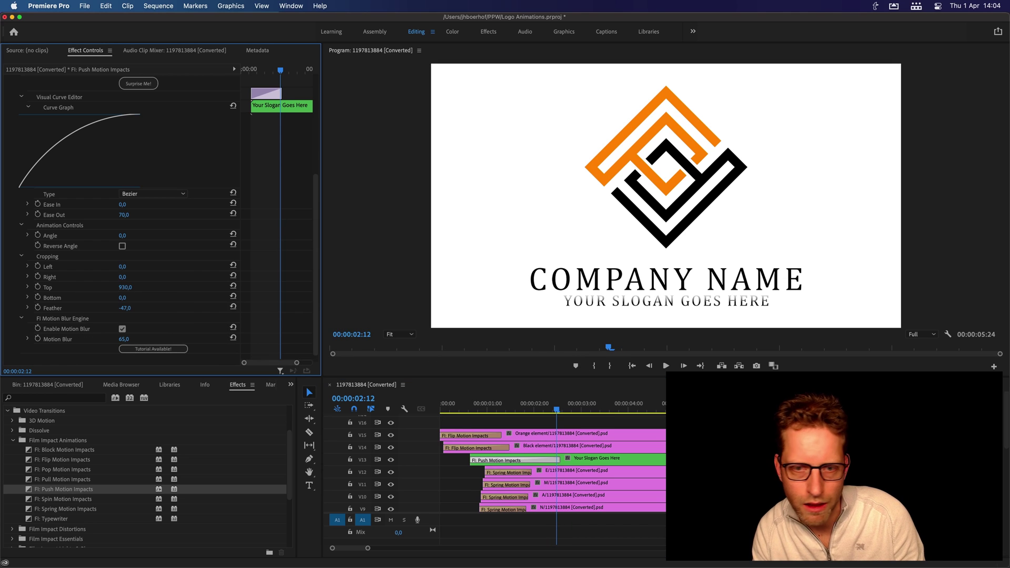
pyautogui.click(125, 308)
pyautogui.write('17')
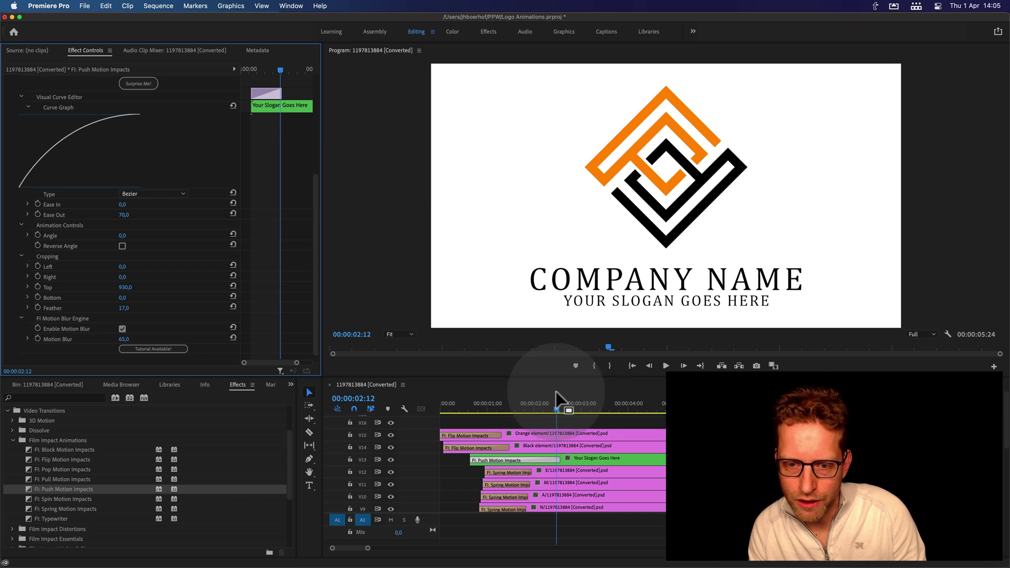
pyautogui.moveTo(557, 405); pyautogui.dragTo(539, 409)
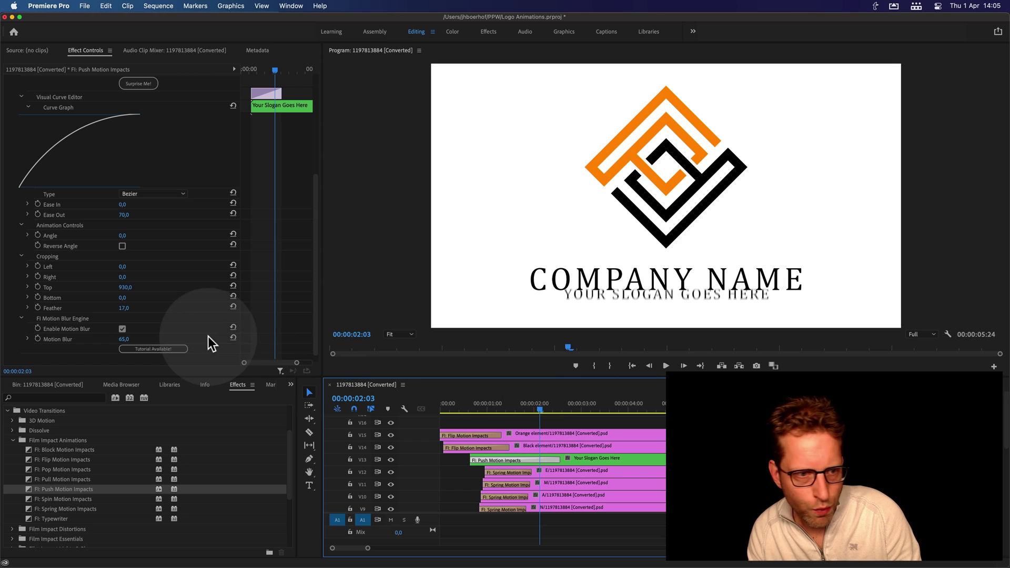
pyautogui.moveTo(124, 309); pyautogui.dragTo(119, 308)
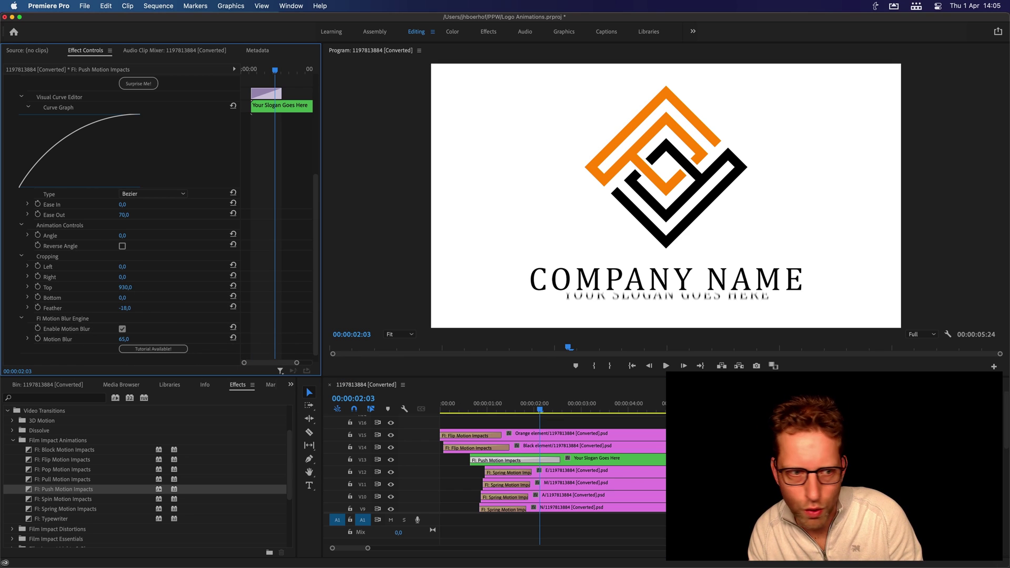
pyautogui.moveTo(541, 406)
pyautogui.mouseDown()
pyautogui.moveTo(557, 407)
pyautogui.moveTo(531, 410)
pyautogui.mouseUp()
# - Move the slogan clip earlier in time, keeping it on track V13
pyautogui.moveTo(600, 459); pyautogui.dragTo(570, 465)
pyautogui.moveTo(503, 404)
pyautogui.mouseDown()
pyautogui.moveTo(467, 405)
pyautogui.moveTo(527, 405)
pyautogui.mouseUp()
pyautogui.click(480, 404)
pyautogui.moveTo(553, 460); pyautogui.dragTo(562, 461)
pyautogui.moveTo(468, 405)
pyautogui.mouseDown()
pyautogui.moveTo(522, 407)
pyautogui.moveTo(437, 411)
pyautogui.mouseUp()
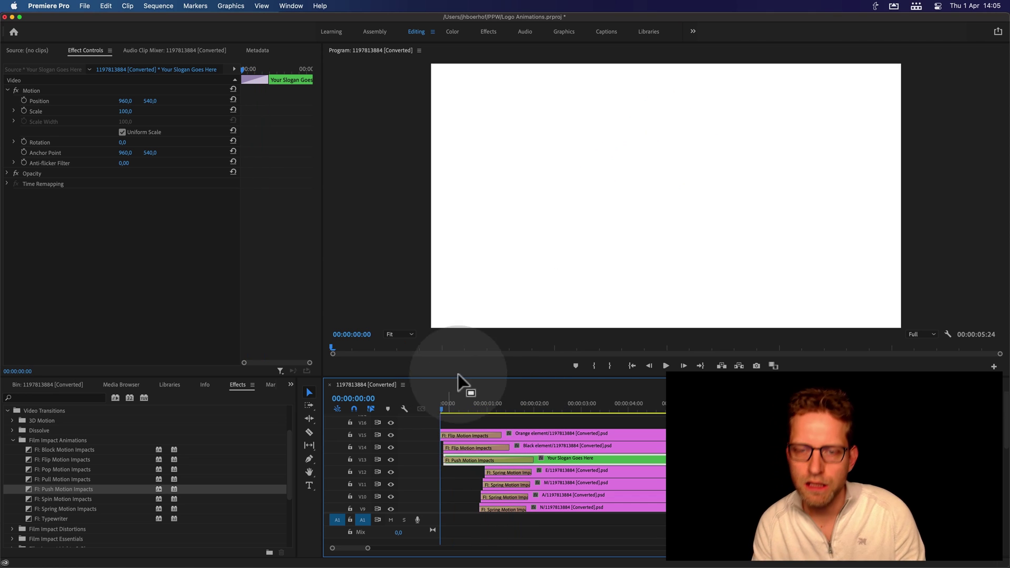
# - Set the Program Monitor playback resolution to 1/4
pyautogui.press('space')
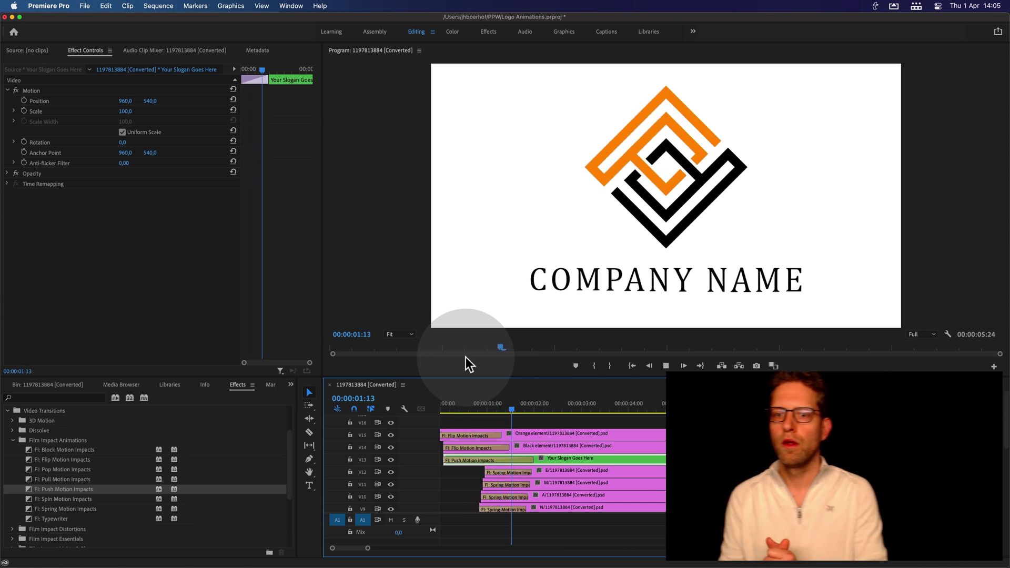
pyautogui.press('space')
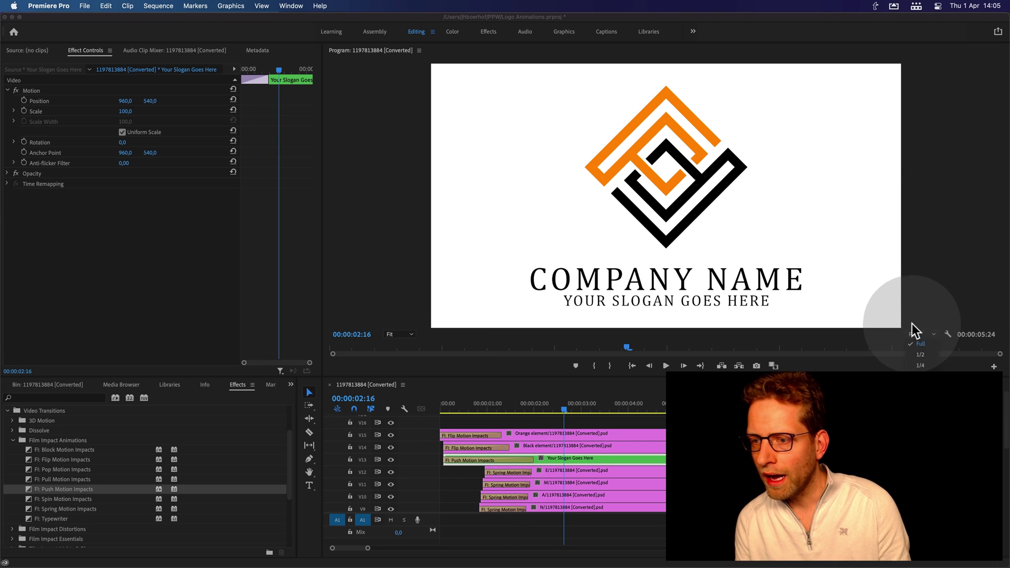
pyautogui.click(923, 335)
pyautogui.click(918, 365)
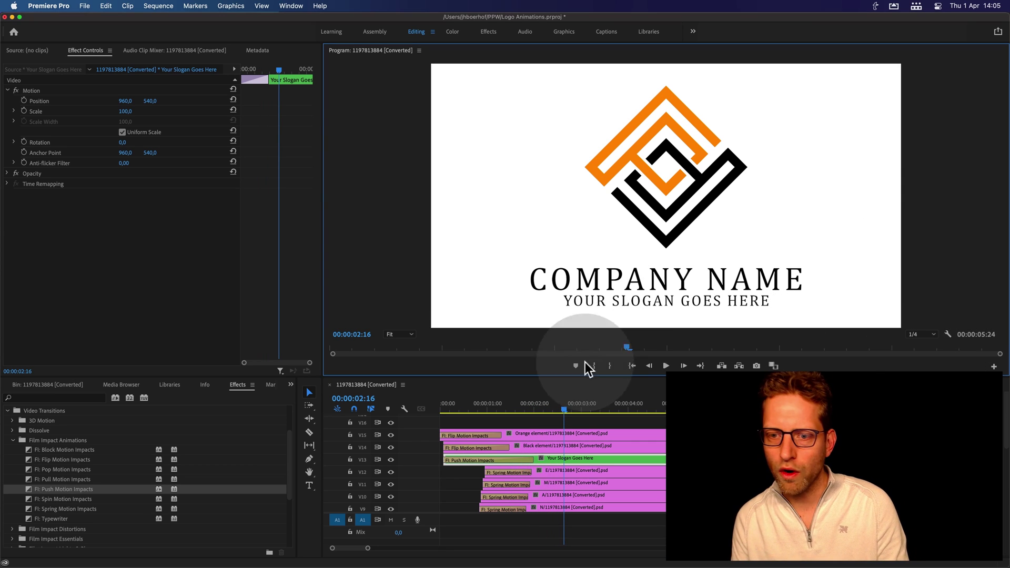
# - Replay the logo animation from the start of the sequence
pyautogui.click(445, 404)
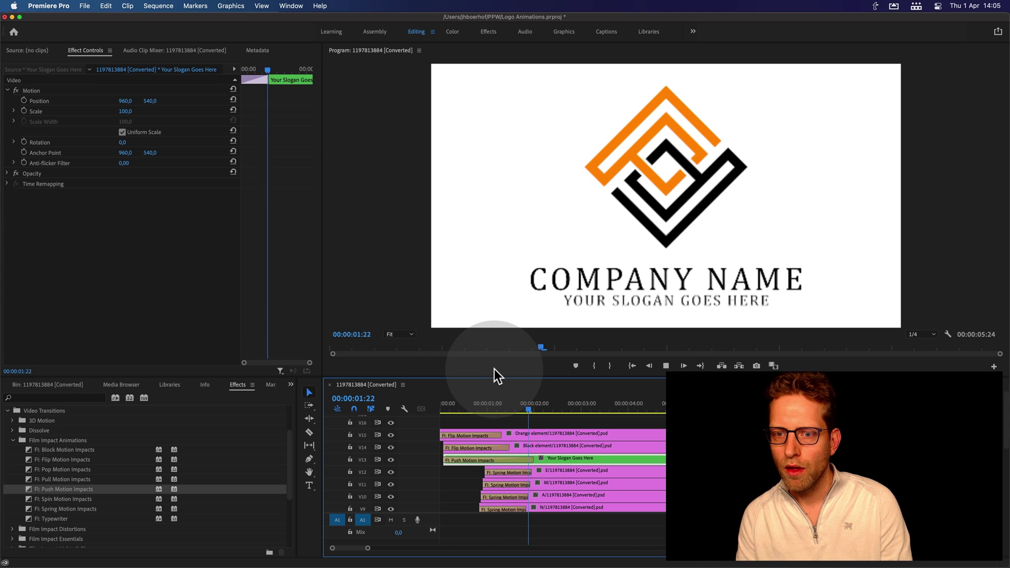
pyautogui.click(442, 405)
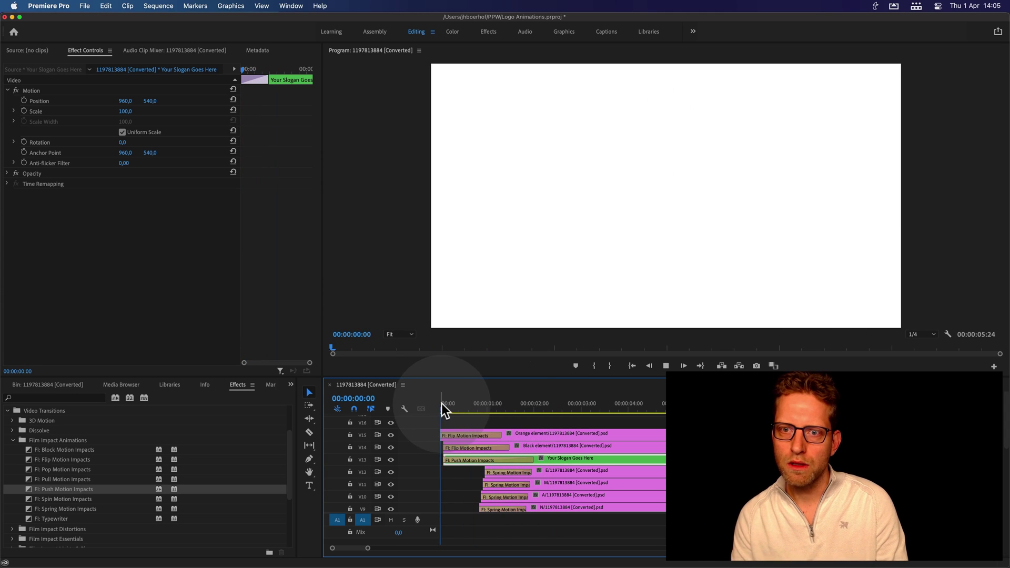
pyautogui.press('space')
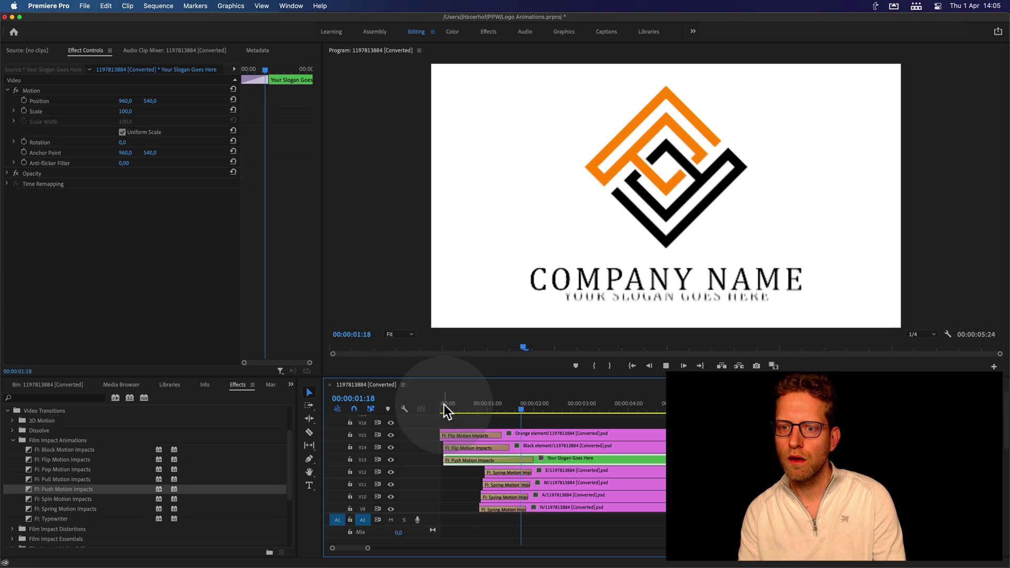
pyautogui.press('space')
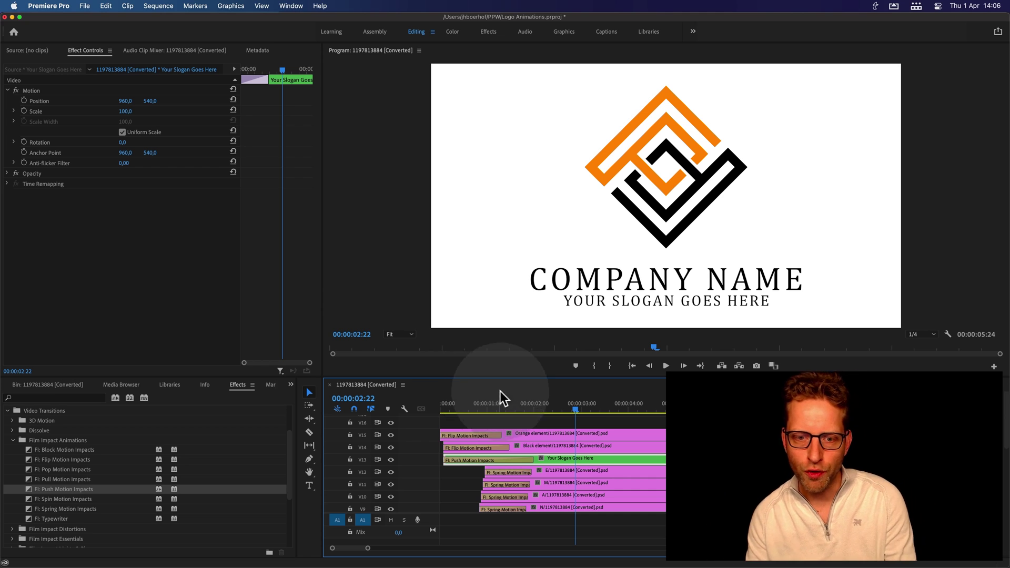
# - Switch to the Bin, clear the matte search and go up to the project's top level
pyautogui.click(447, 405)
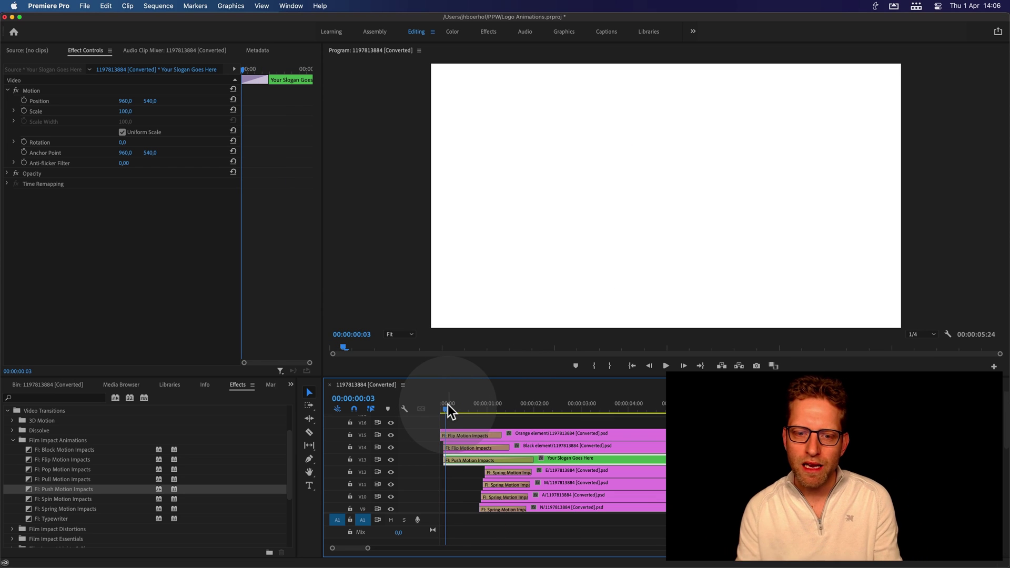
pyautogui.moveTo(448, 405)
pyautogui.mouseDown()
pyautogui.moveTo(536, 407)
pyautogui.moveTo(525, 406)
pyautogui.mouseUp()
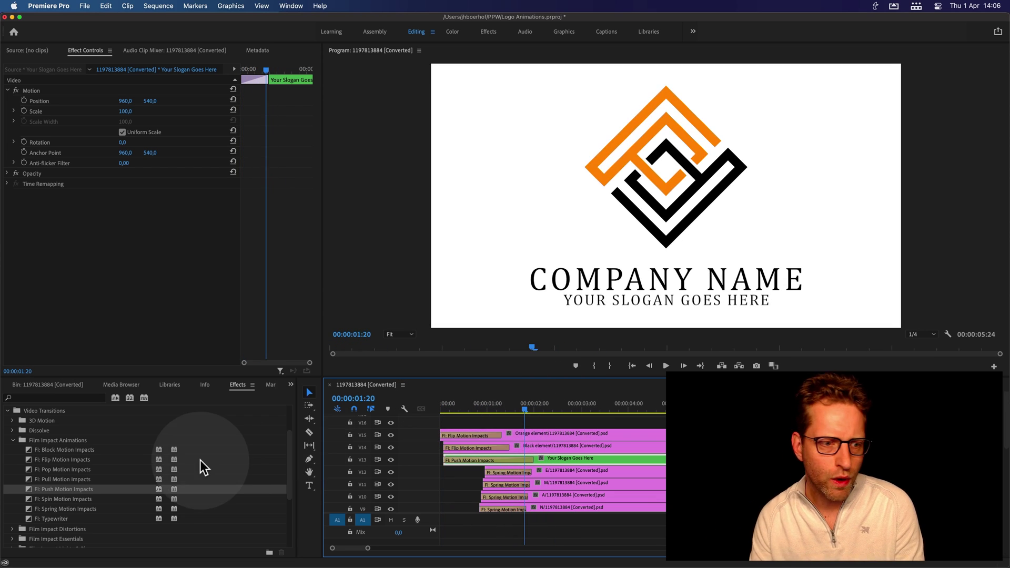
pyautogui.click(11, 411)
pyautogui.click(51, 385)
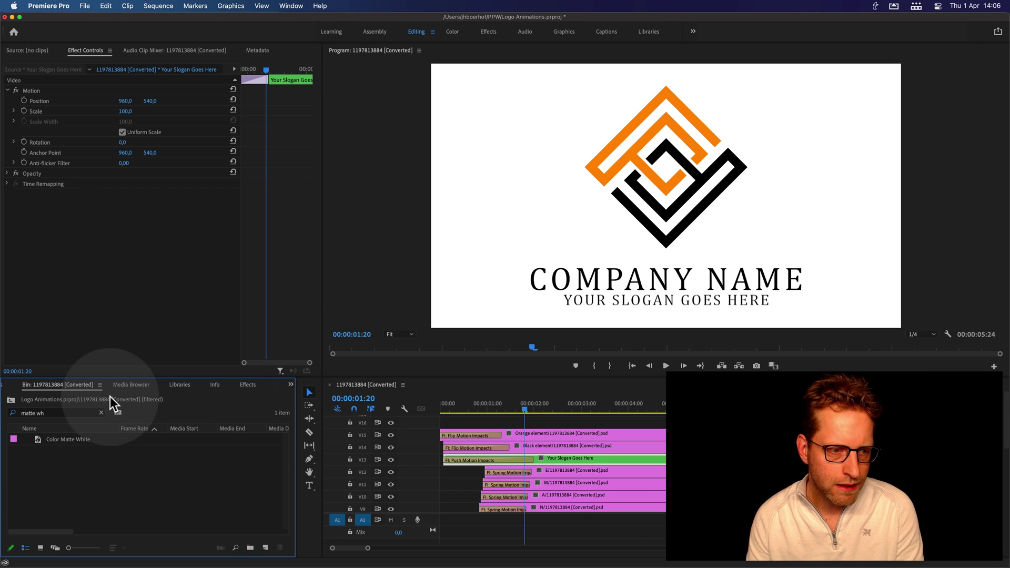
pyautogui.click(101, 413)
pyautogui.scroll(-5, 146, 492)
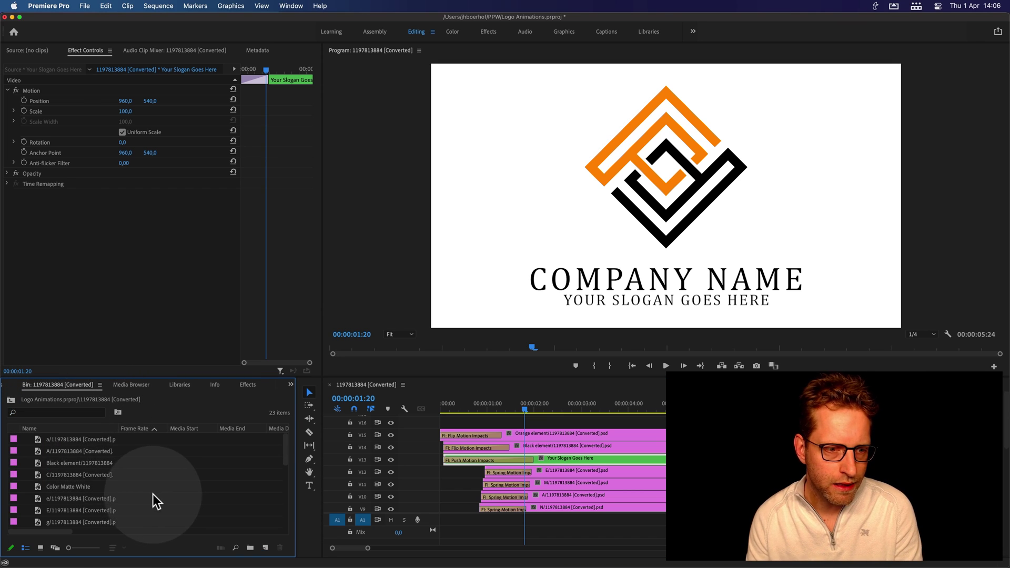
pyautogui.scroll(5, 146, 491)
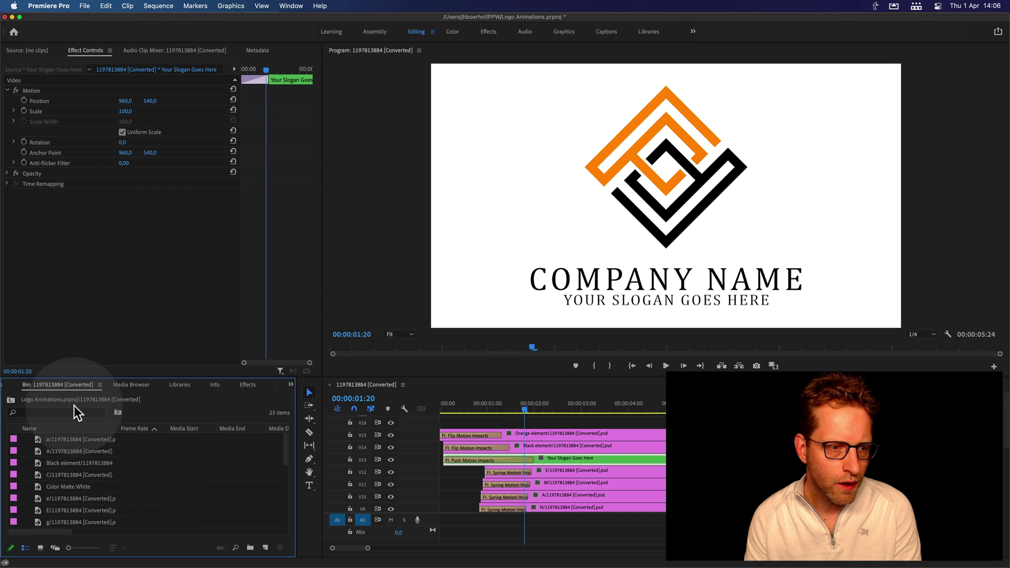
pyautogui.click(15, 400)
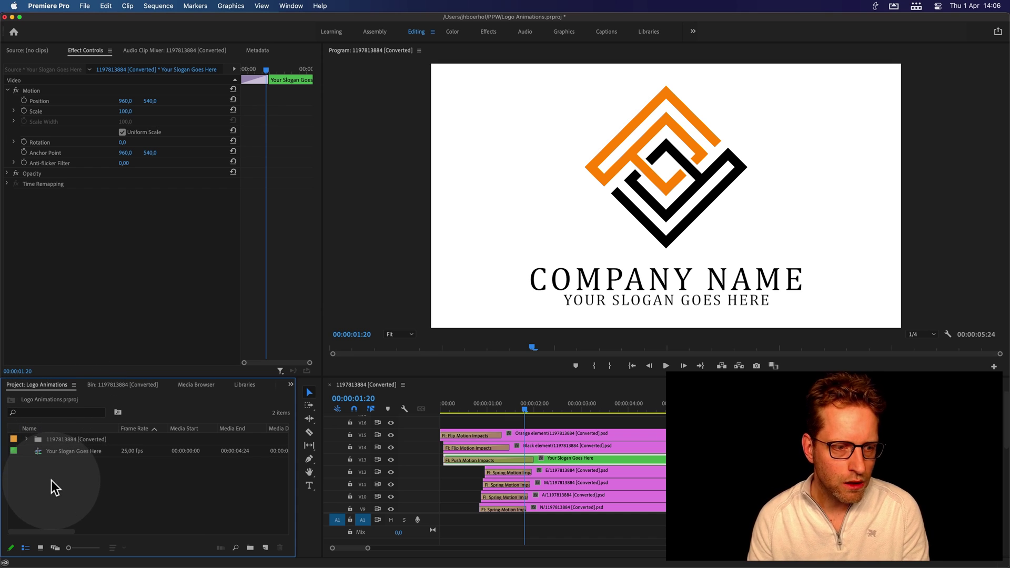
# - Create a new ARRI 1080p 25 sequence named Logo Reveal
pyautogui.rightClick(63, 481)
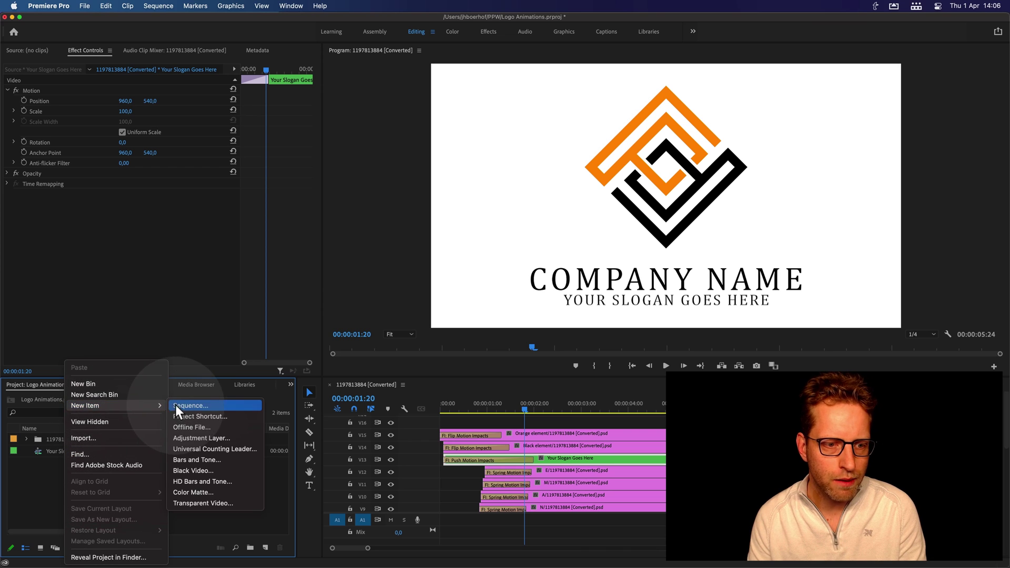
pyautogui.click(176, 406)
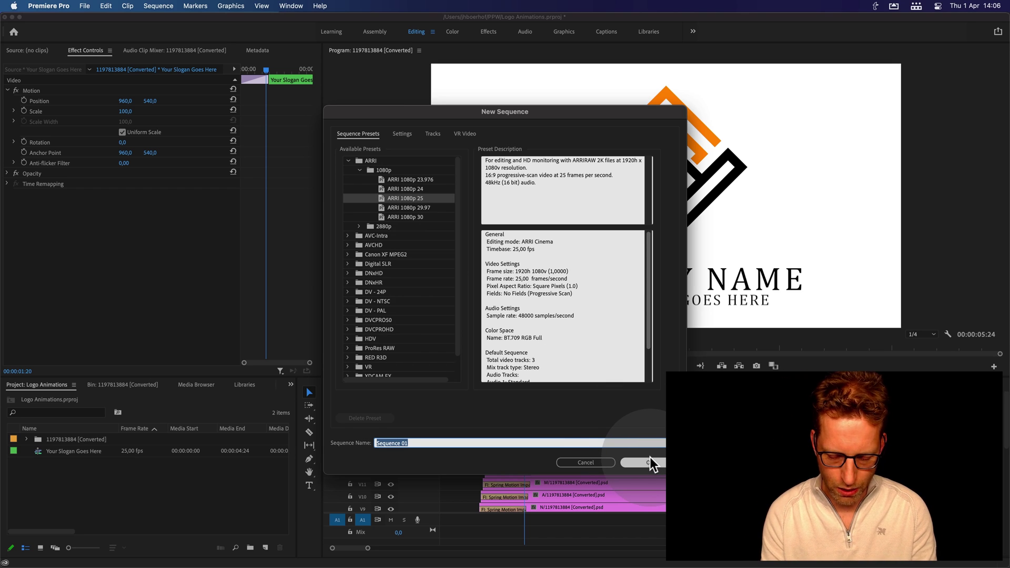
pyautogui.write('Logo Reveal')
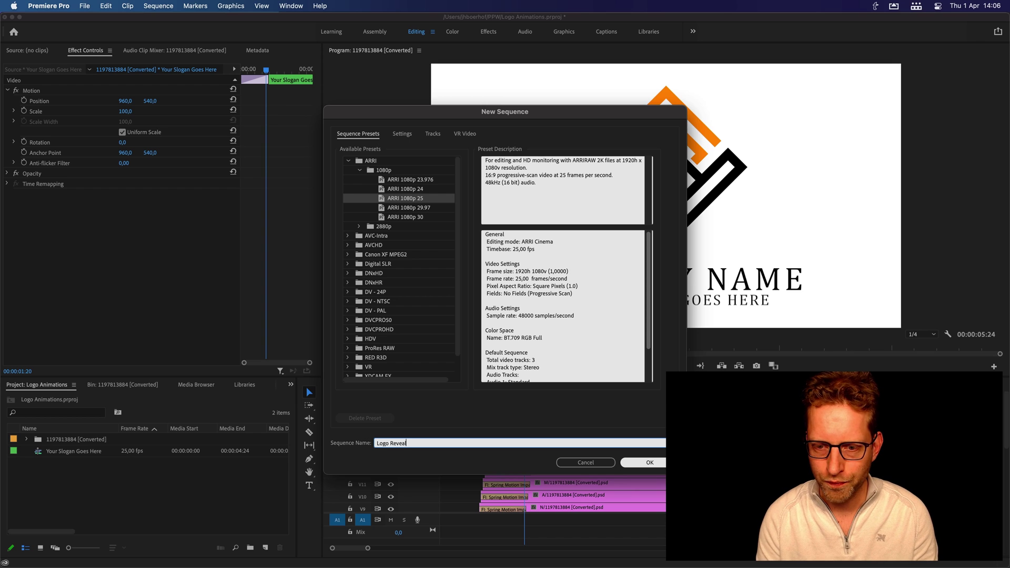
pyautogui.press('Return')
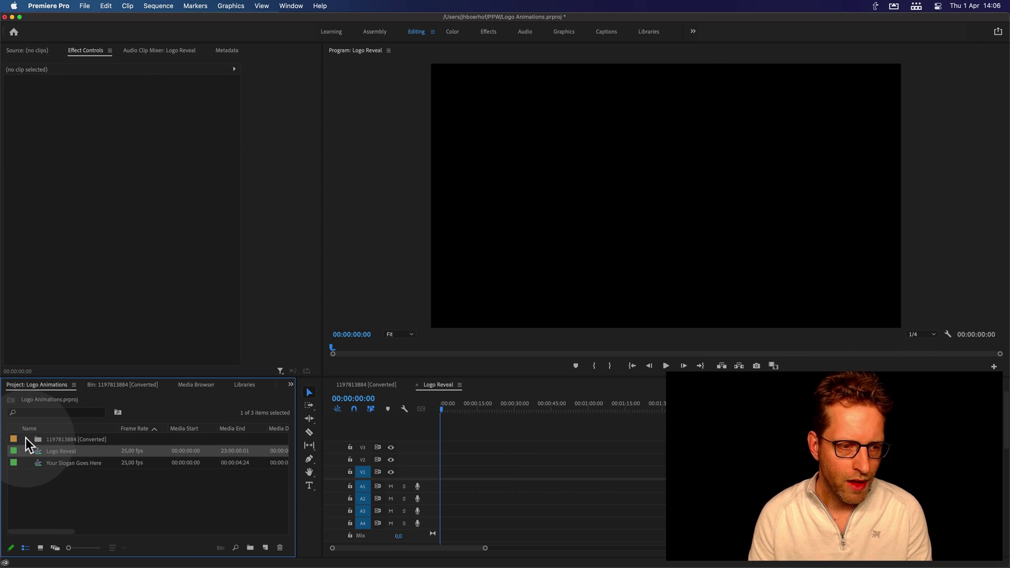
# - Place the converted logo sequence into Logo Reveal with its video on track V2
pyautogui.click(47, 412)
pyautogui.write('se')
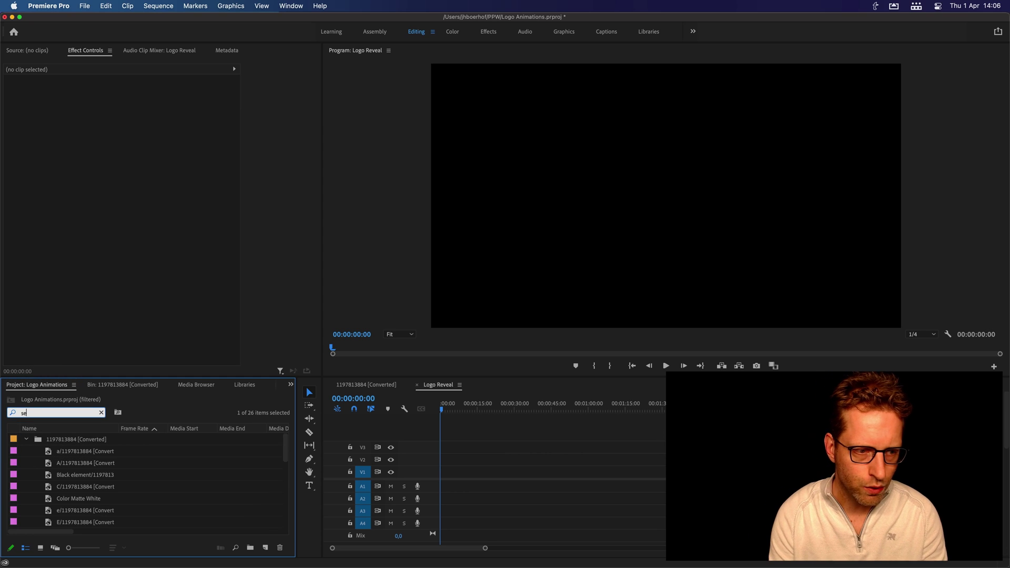
pyautogui.write('que')
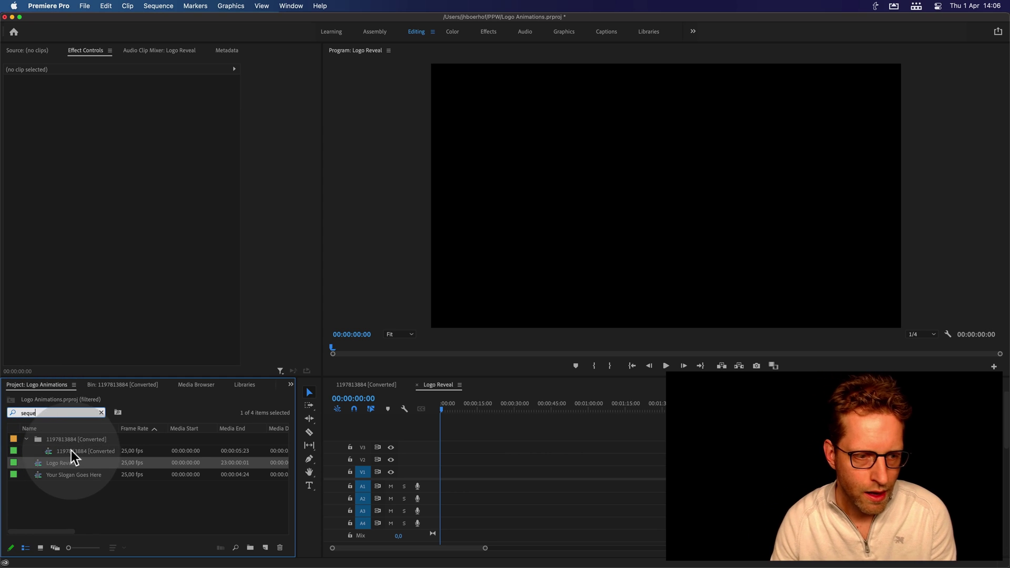
pyautogui.click(71, 451)
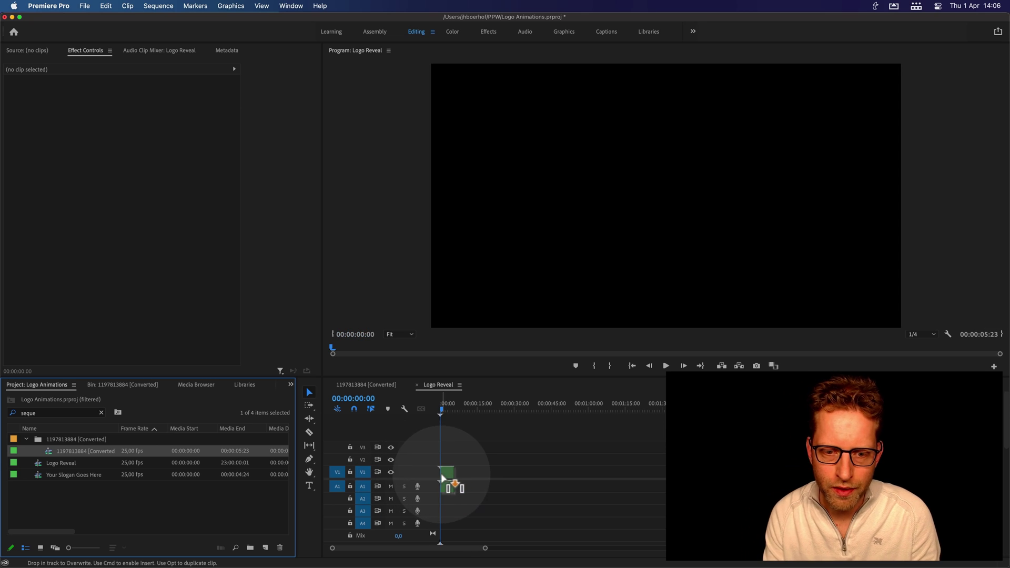
pyautogui.moveTo(72, 451); pyautogui.dragTo(447, 474)
pyautogui.moveTo(442, 406); pyautogui.dragTo(440, 407)
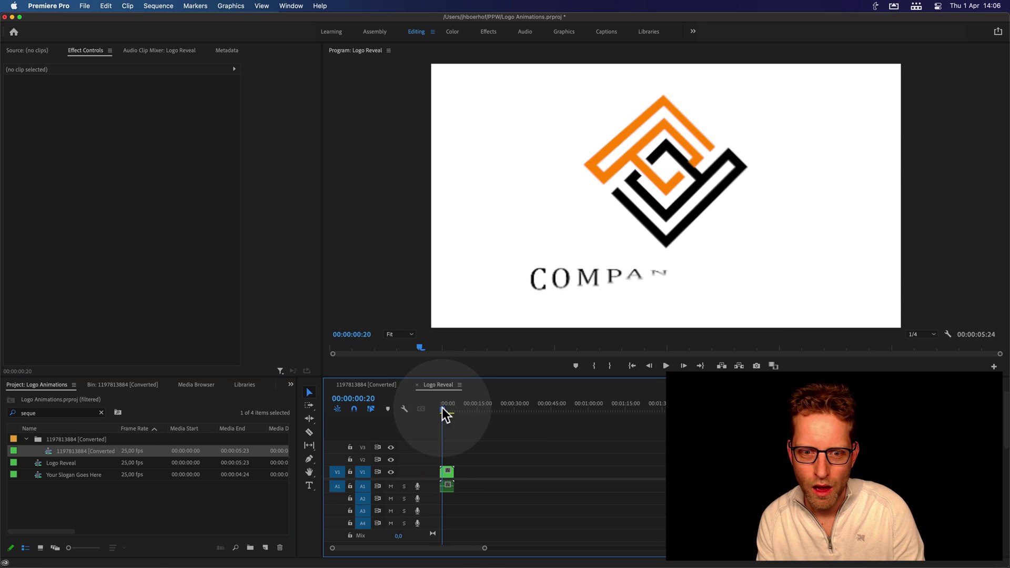
pyautogui.moveTo(447, 473); pyautogui.dragTo(448, 456)
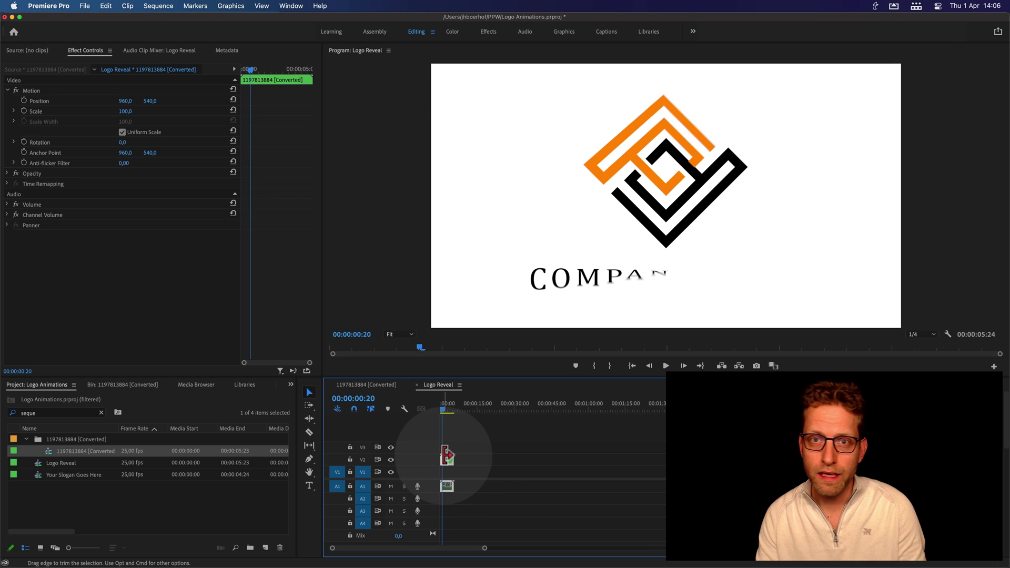
pyautogui.click(474, 442)
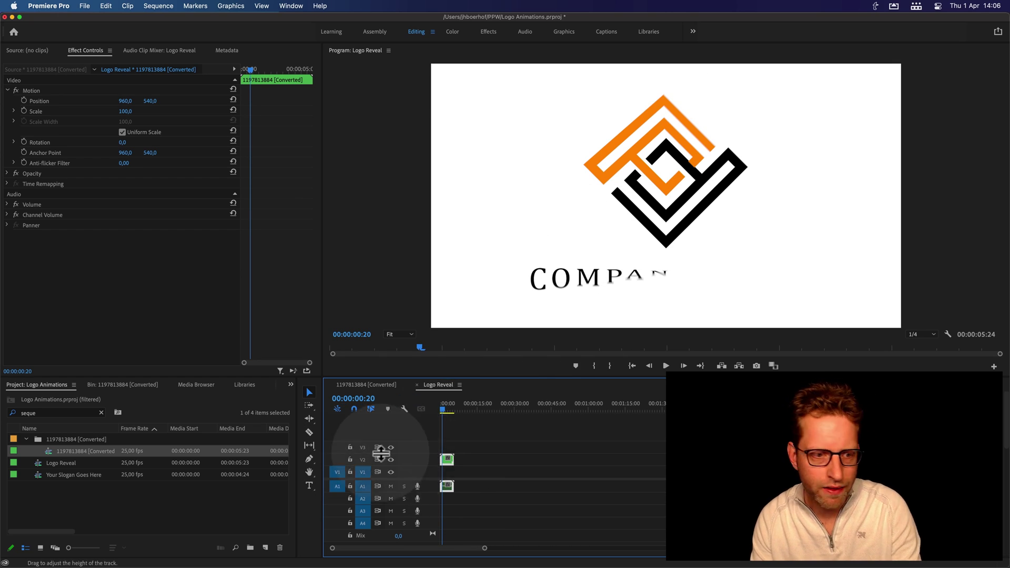
# - Rename the converted logo sequence to Company Logo and open it
pyautogui.doubleClick(62, 454)
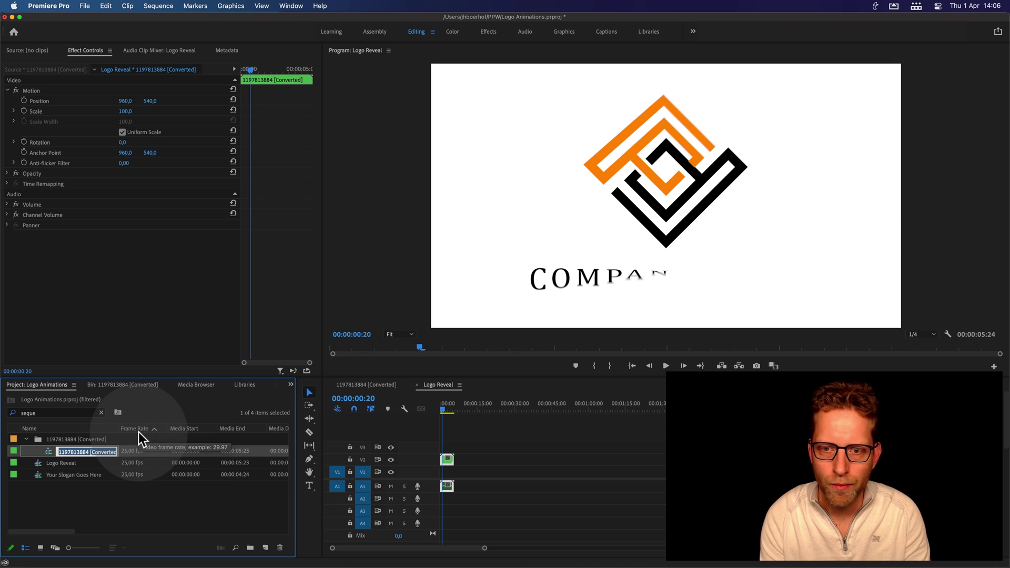
pyautogui.write('Company Logo')
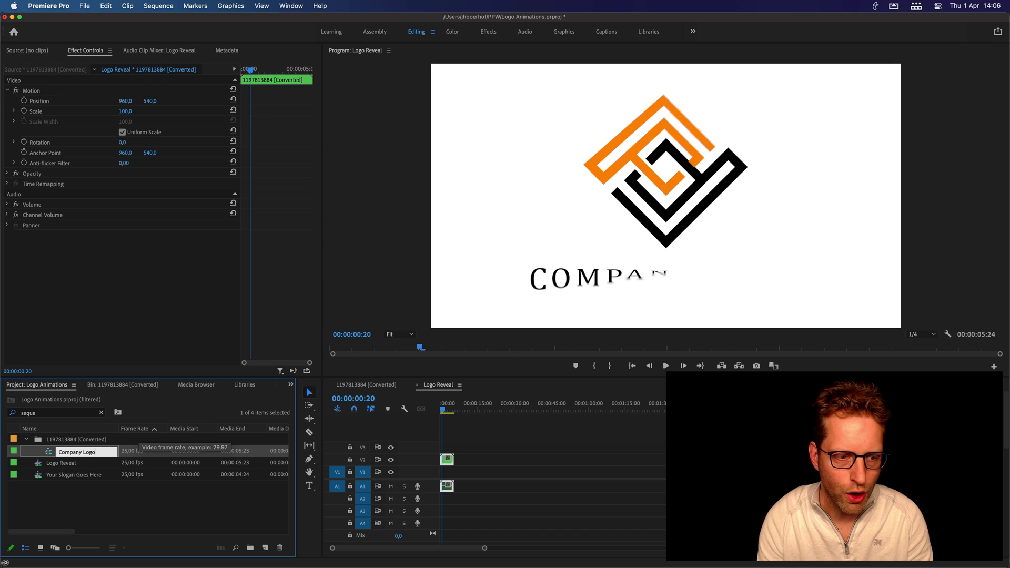
pyautogui.press('Tab')
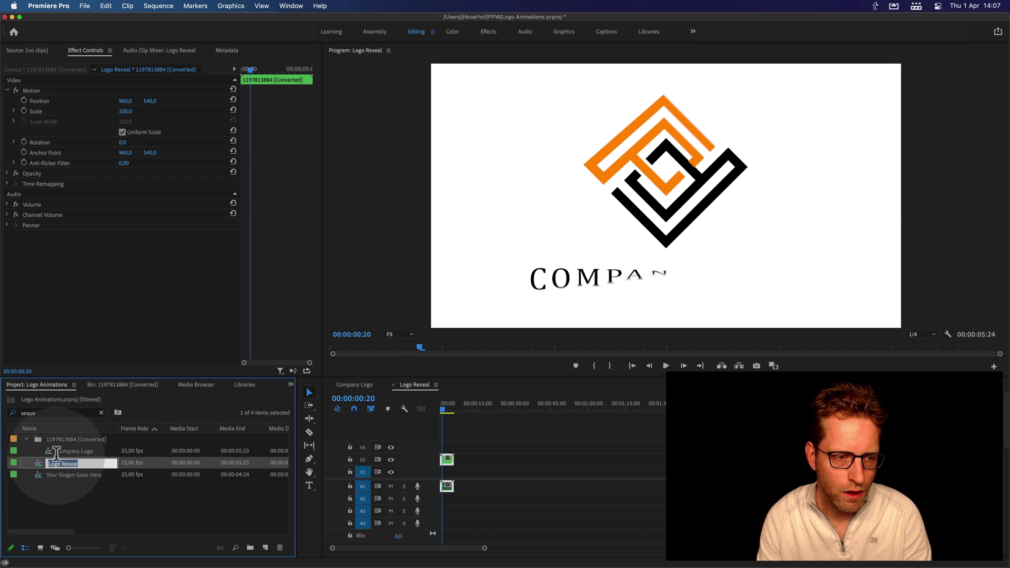
pyautogui.doubleClick(74, 451)
pyautogui.scroll(-5, 451, 488)
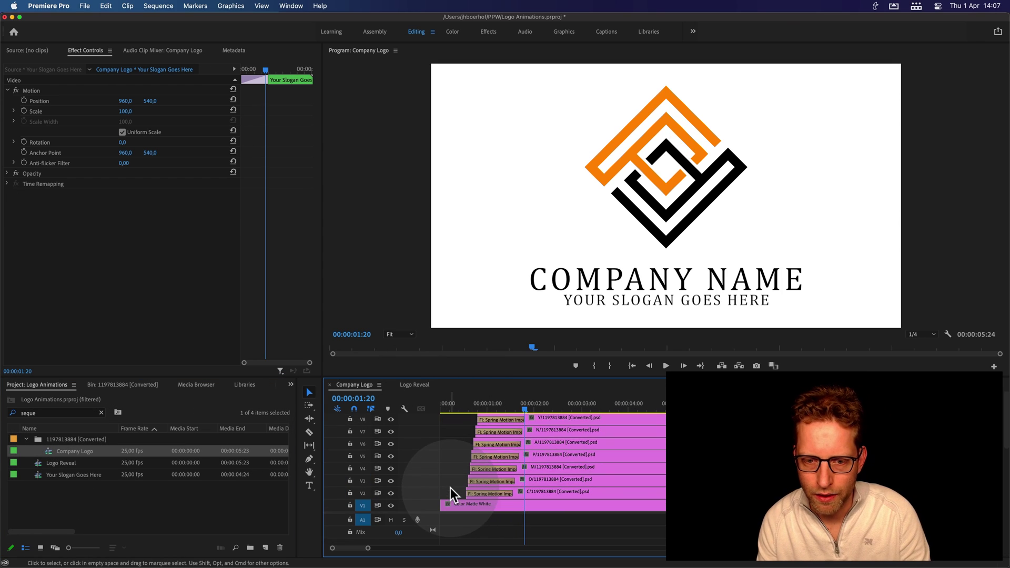
# - Cut Color Matte White from Company Logo and paste it into the Logo Reveal sequence
pyautogui.click(468, 504)
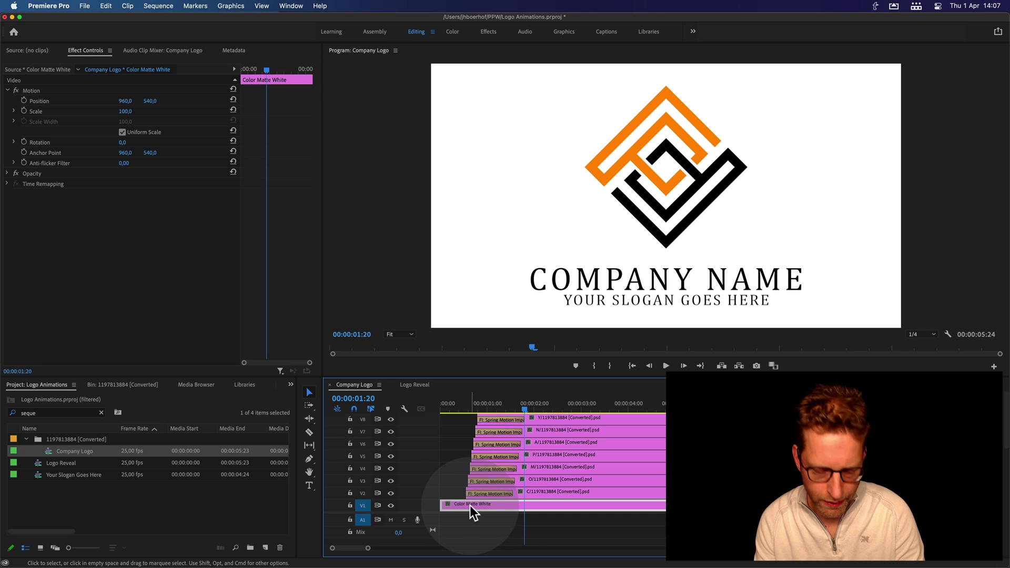
pyautogui.press('Delete')
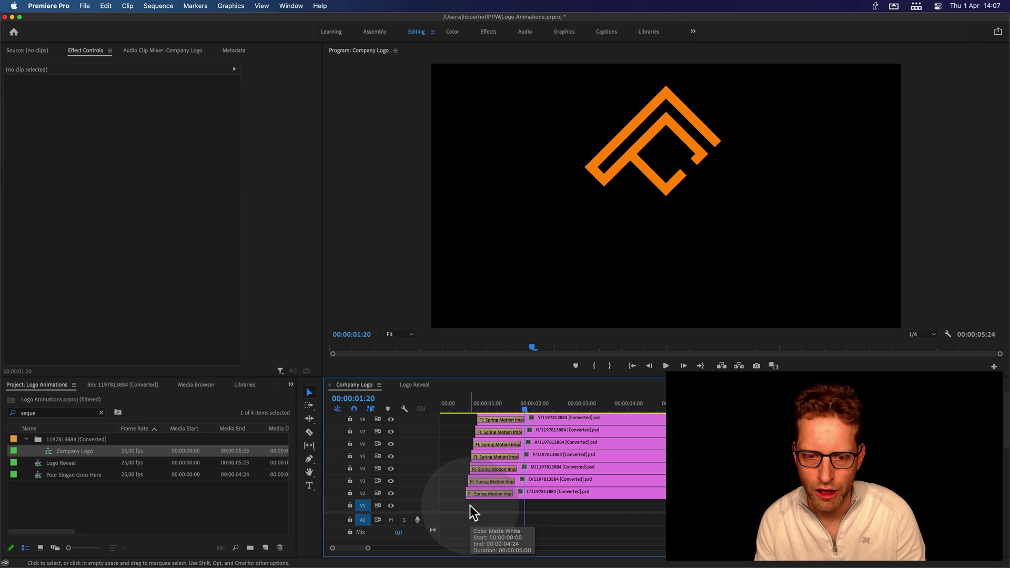
pyautogui.click(415, 384)
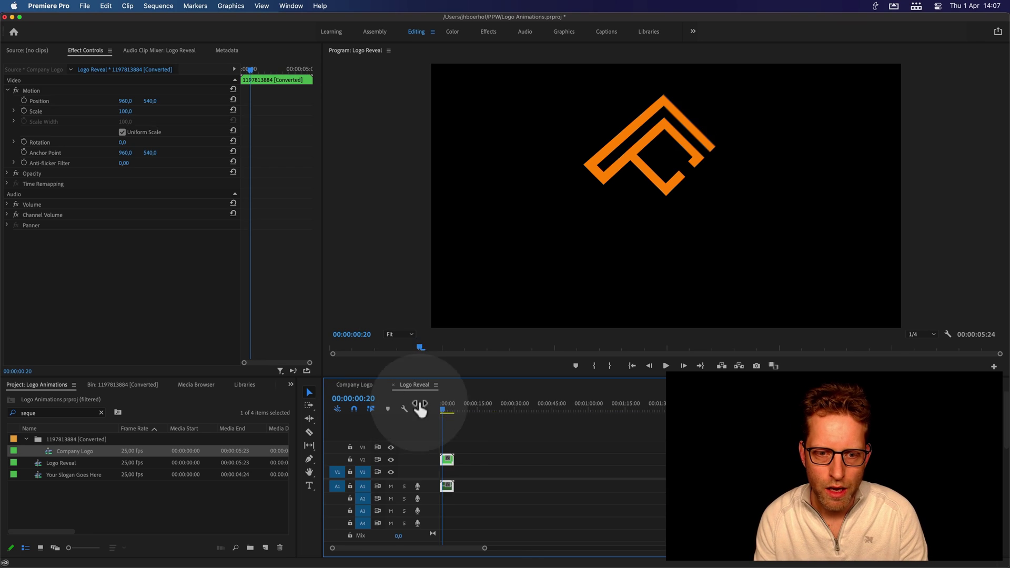
pyautogui.click(463, 404)
pyautogui.press('super+v')
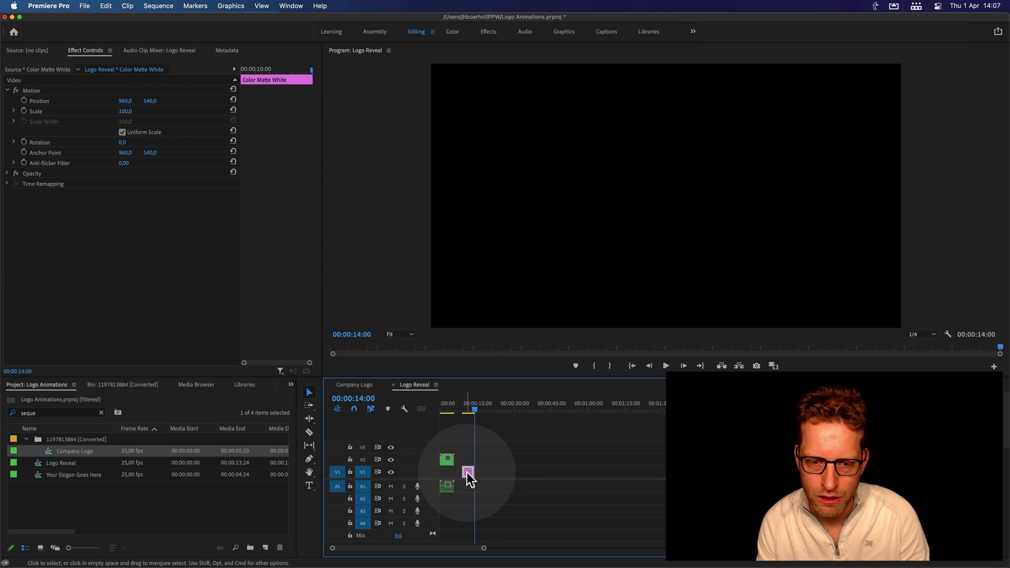
# - Slide the white matte to 0 under the logo on V1 and lengthen it to match the logo
pyautogui.moveTo(469, 473); pyautogui.dragTo(447, 475)
pyautogui.moveTo(445, 404); pyautogui.dragTo(438, 405)
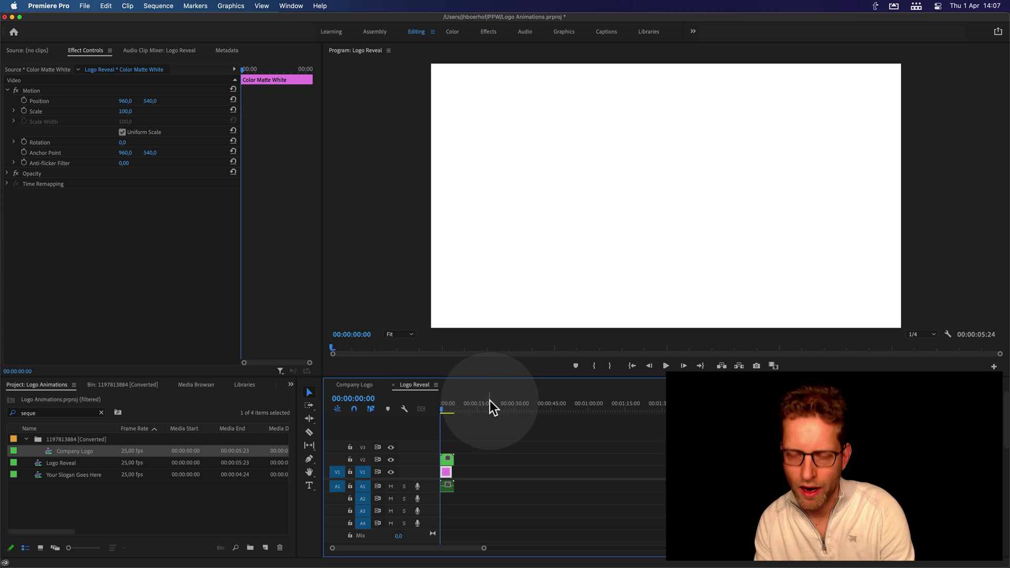
pyautogui.scroll(5, 474, 410)
pyautogui.moveTo(443, 404); pyautogui.dragTo(554, 407)
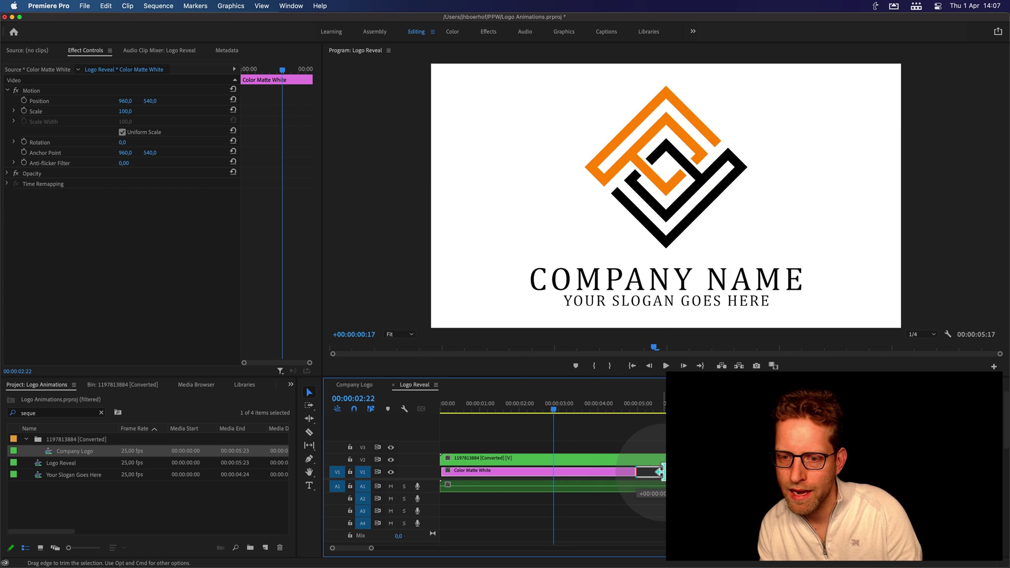
pyautogui.moveTo(635, 470); pyautogui.dragTo(661, 472)
pyautogui.moveTo(553, 407)
pyautogui.mouseDown()
pyautogui.moveTo(499, 416)
pyautogui.moveTo(507, 403)
pyautogui.moveTo(474, 405)
pyautogui.moveTo(493, 405)
pyautogui.mouseUp()
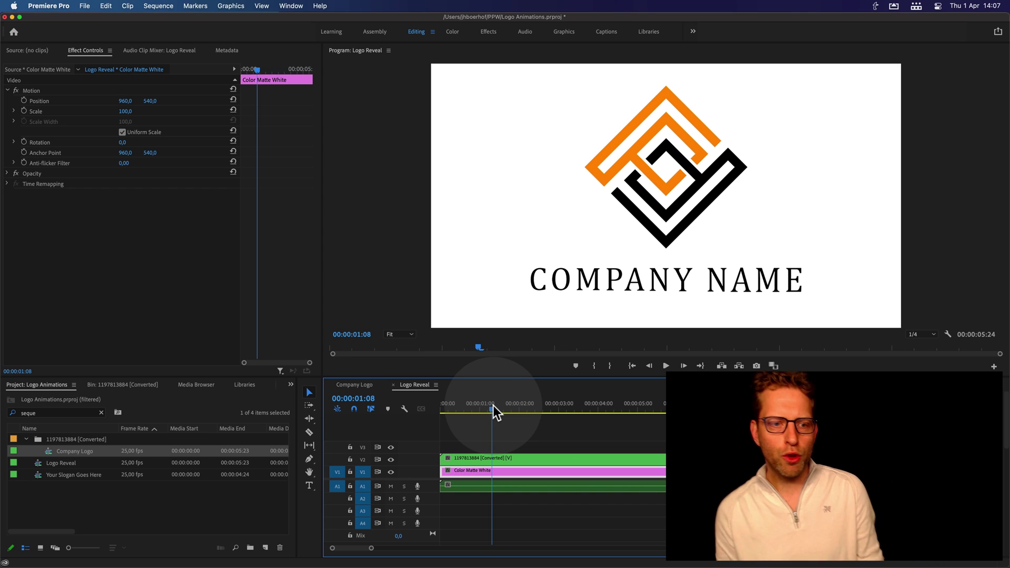
pyautogui.click(291, 385)
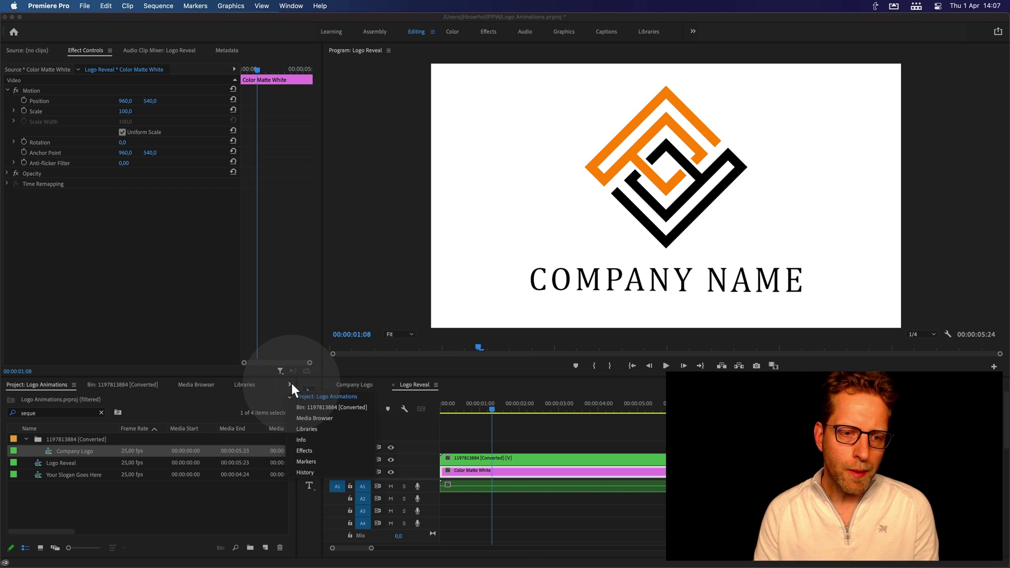
# - Drop FI: Dissolve Impacts from Film Impact Essentials onto the Company Logo clip's start and preview it
pyautogui.click(307, 449)
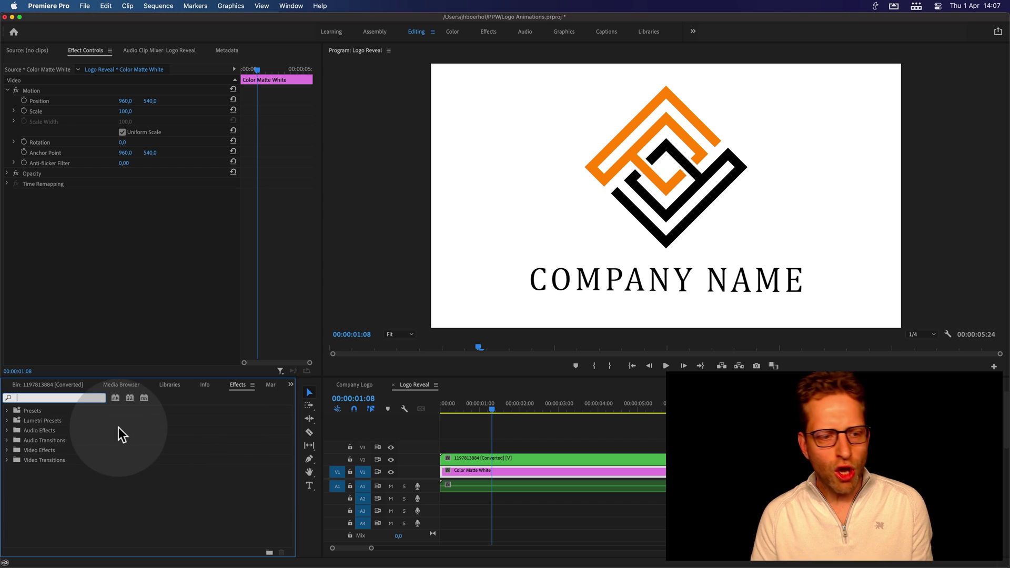
pyautogui.click(17, 460)
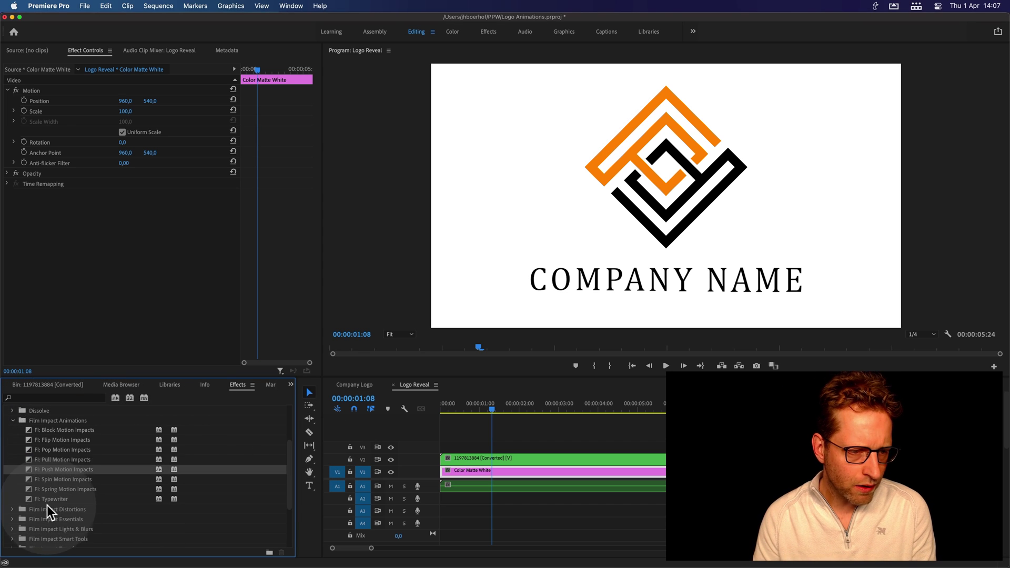
pyautogui.scroll(-5, 46, 505)
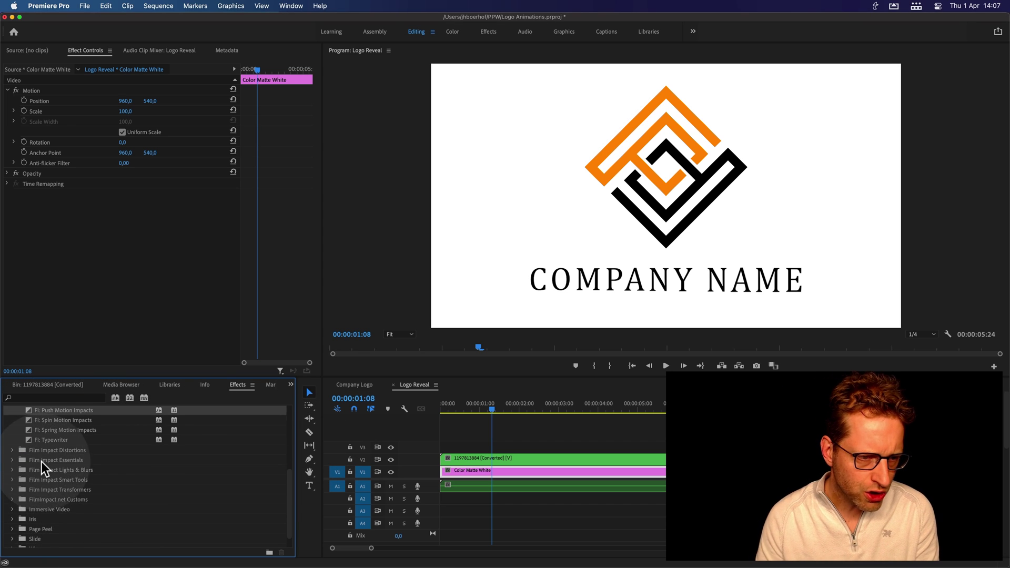
pyautogui.scroll(2, 42, 462)
pyautogui.click(21, 480)
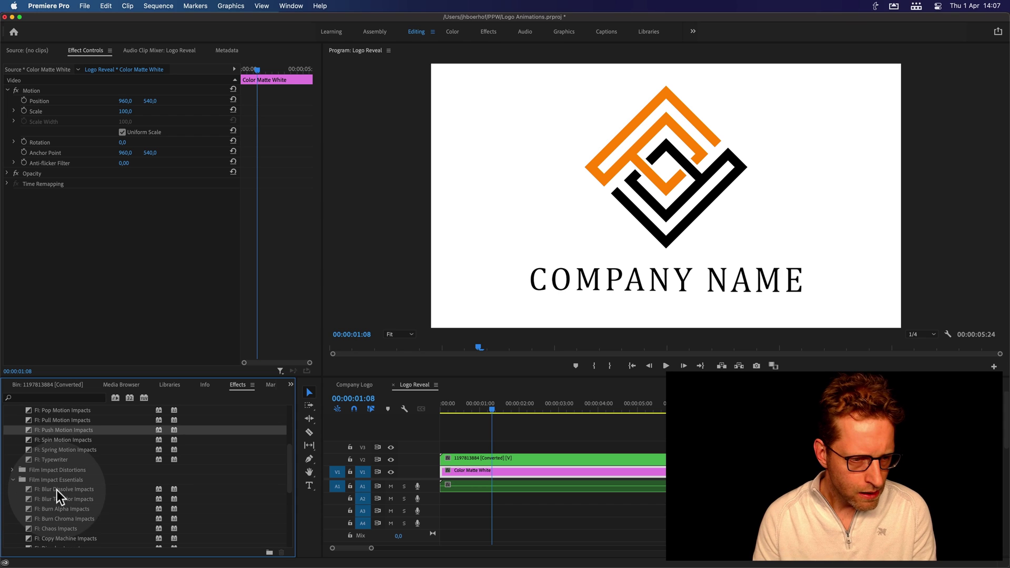
pyautogui.scroll(-1, 77, 530)
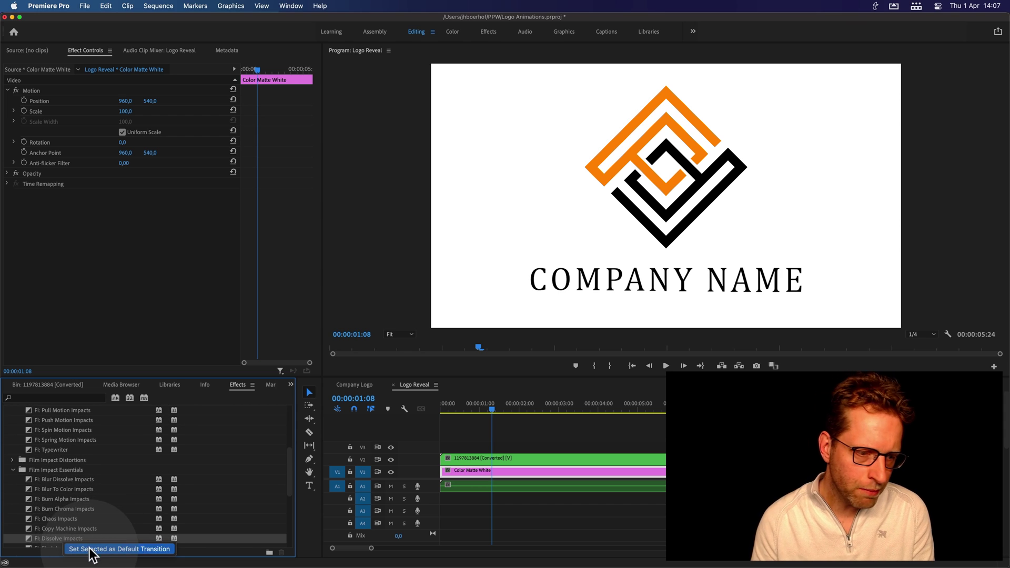
pyautogui.moveTo(68, 539); pyautogui.dragTo(448, 460)
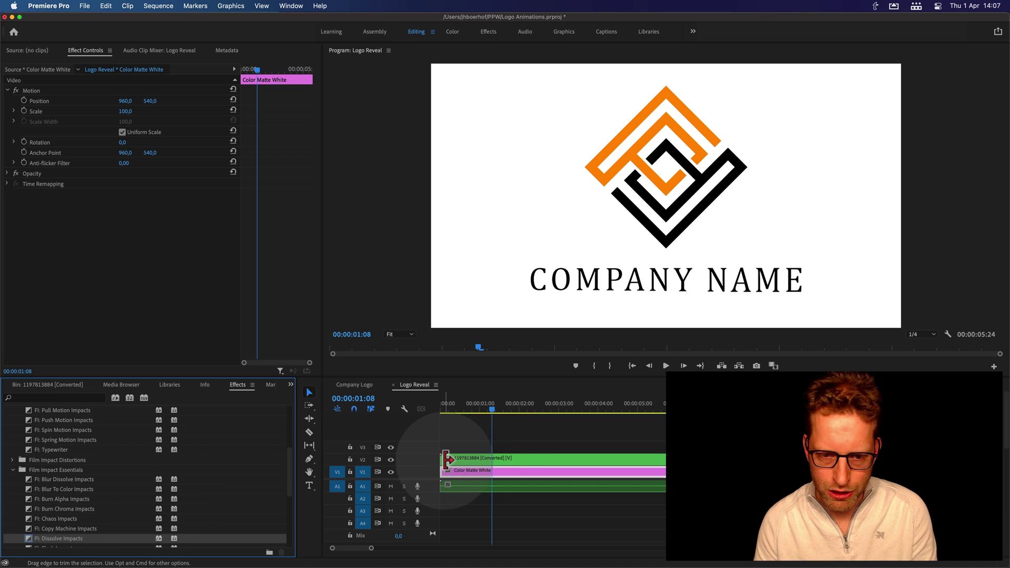
pyautogui.click(467, 442)
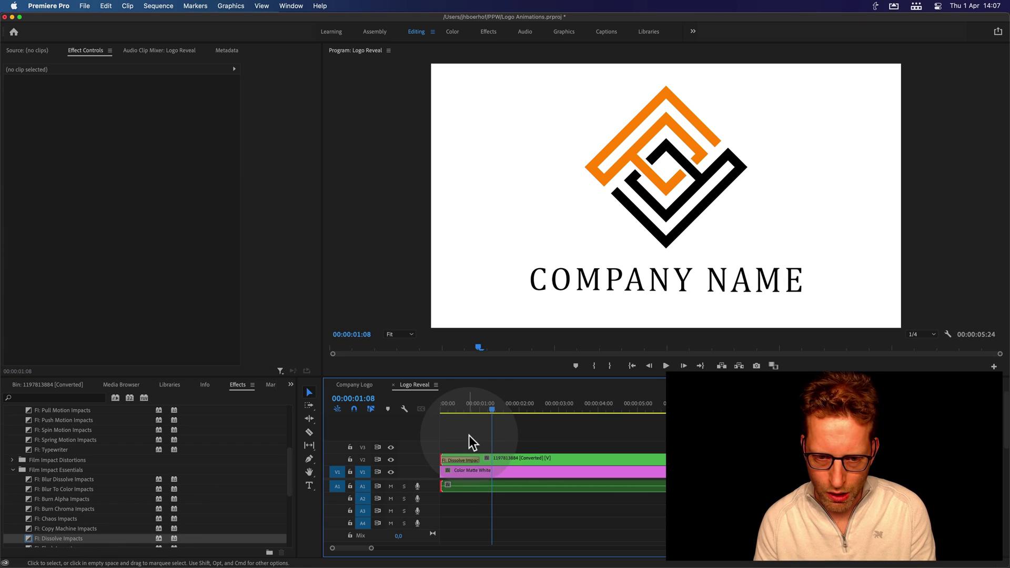
pyautogui.moveTo(444, 403); pyautogui.dragTo(504, 403)
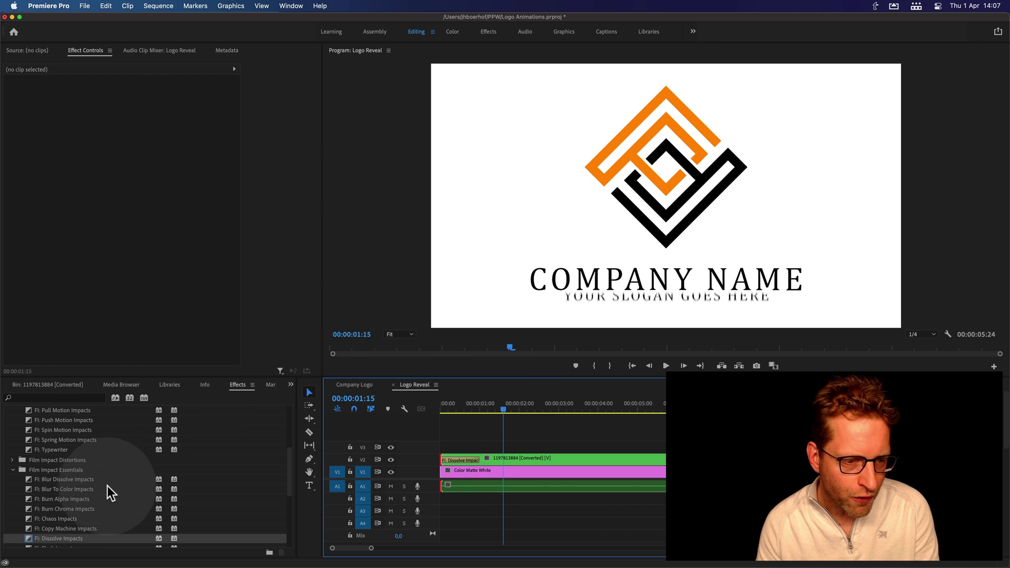
pyautogui.scroll(-2, 105, 488)
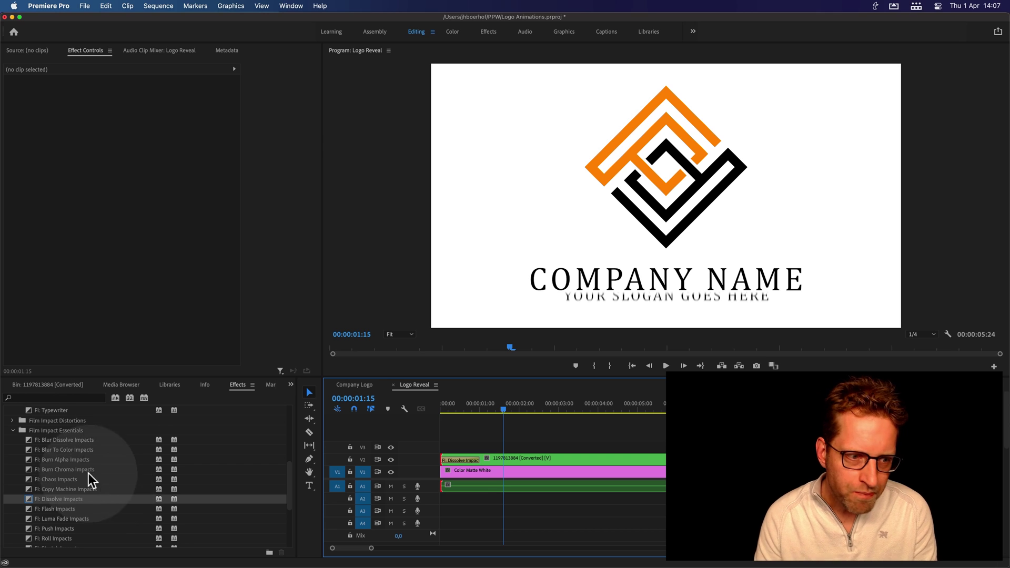
# - Replace the dissolve with FI: TV Power Impacts from Film Impact Distortions at the clip start
pyautogui.click(12, 430)
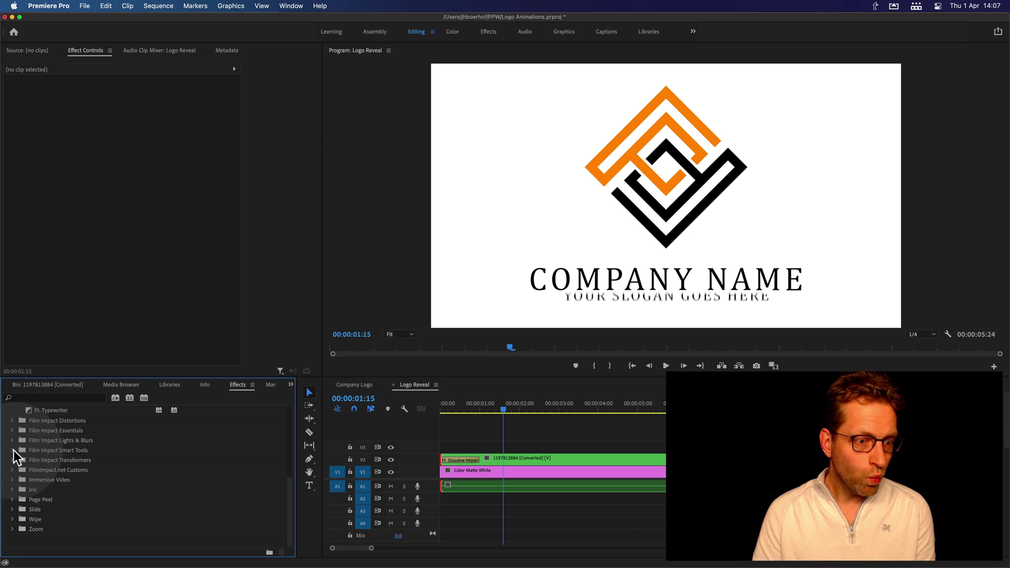
pyautogui.click(12, 420)
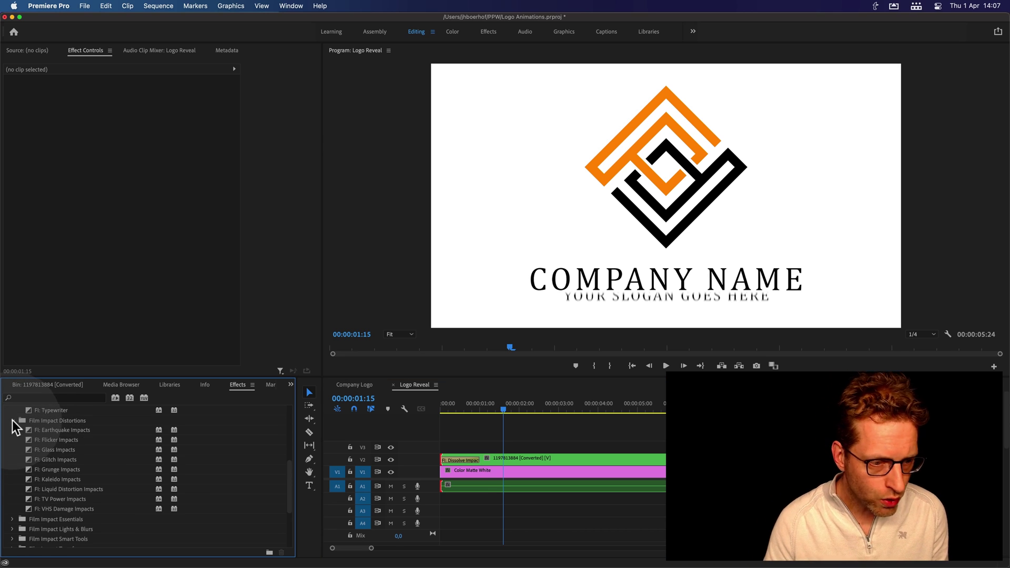
pyautogui.moveTo(65, 499); pyautogui.dragTo(452, 466)
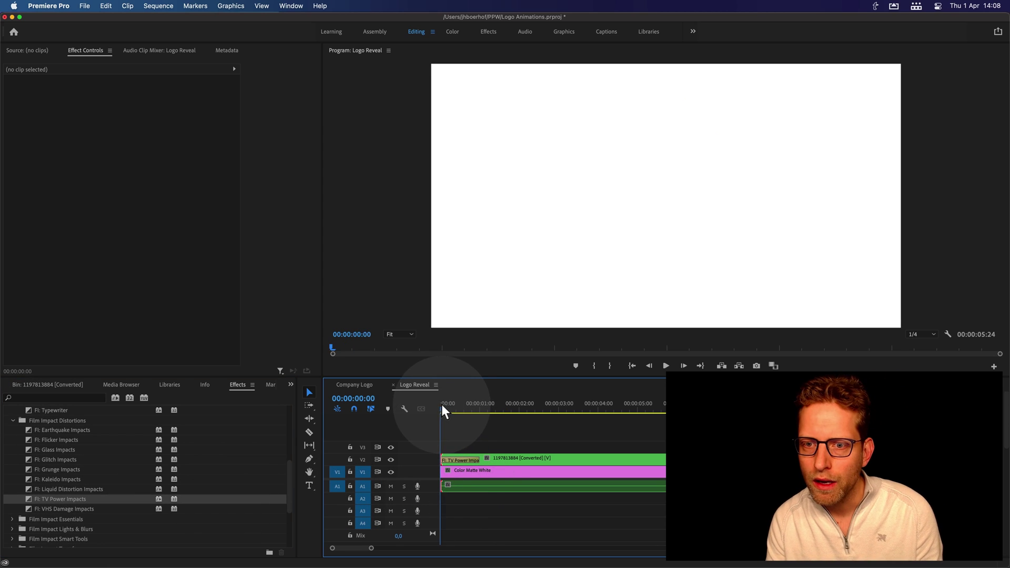
pyautogui.moveTo(444, 405)
pyautogui.mouseDown()
pyautogui.moveTo(486, 406)
pyautogui.moveTo(467, 409)
pyautogui.mouseUp()
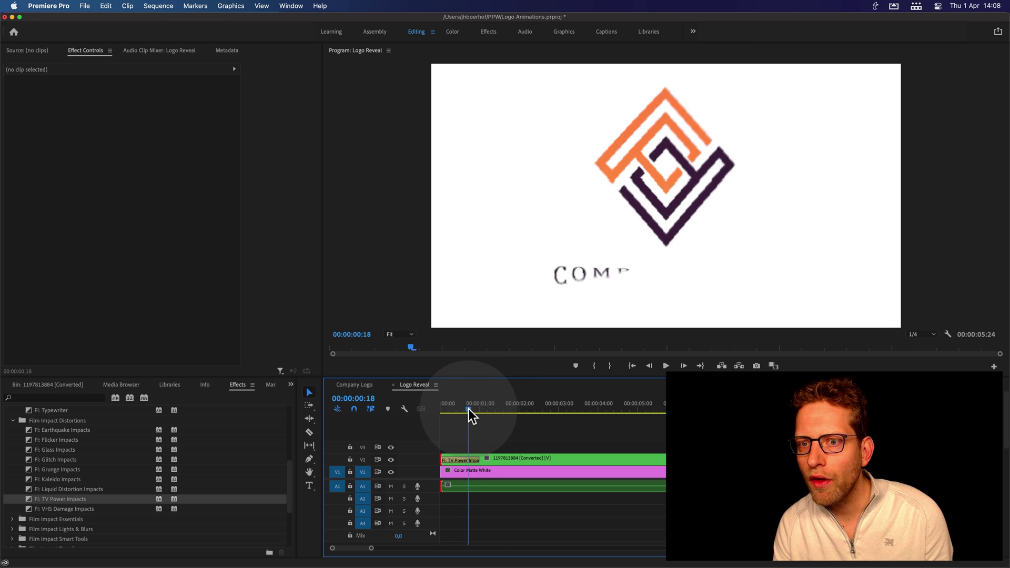
# - Set playback resolution to 1/2 and scrub through the TV Power transition
pyautogui.click(923, 335)
pyautogui.click(926, 354)
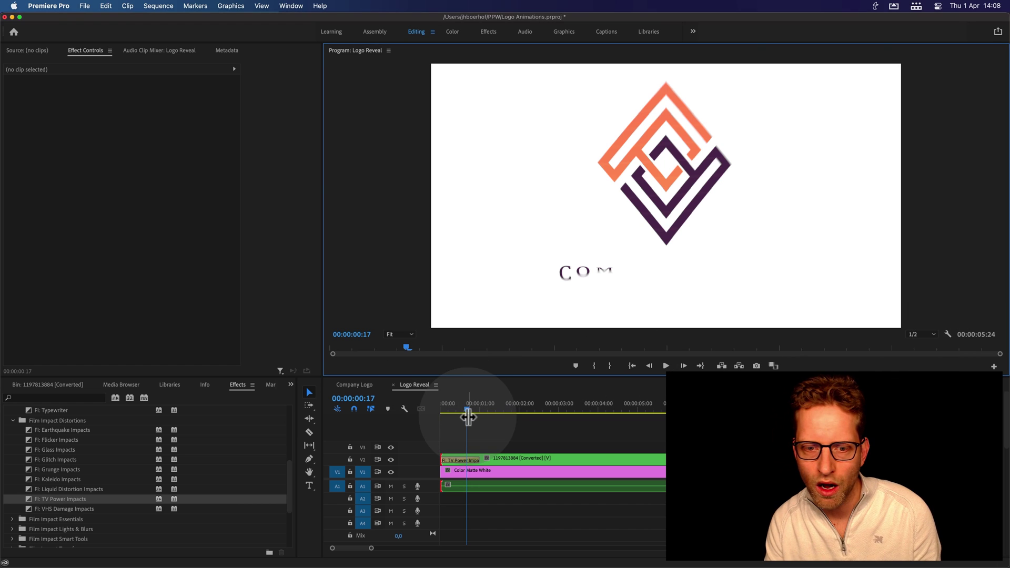
pyautogui.moveTo(467, 407); pyautogui.dragTo(457, 409)
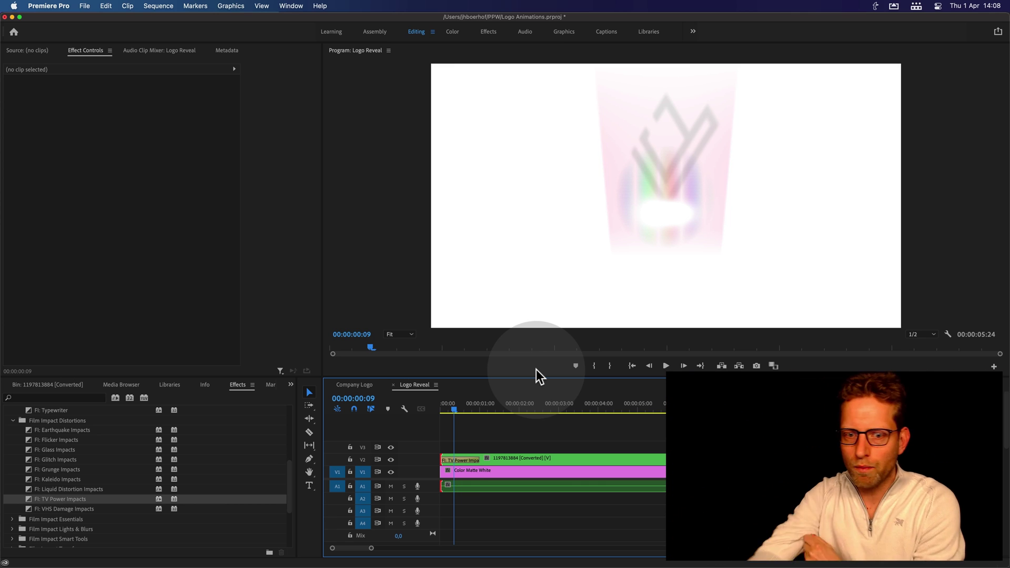
# - Save the project, lengthen TV Power Impacts to 2:02, and set Burn Intensity to 0
pyautogui.press('super+s')
pyautogui.click(473, 459)
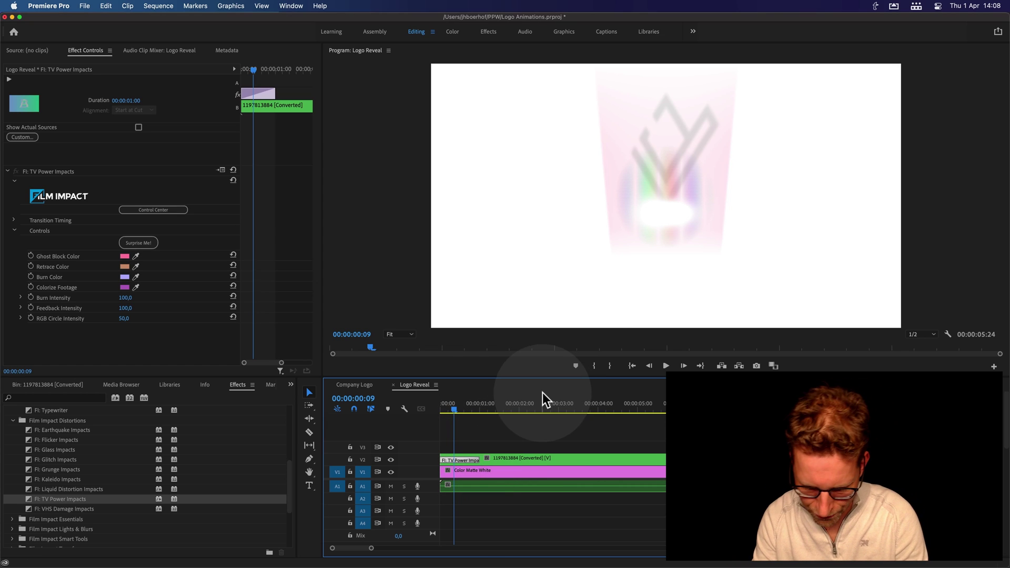
pyautogui.scroll(3, 567, 421)
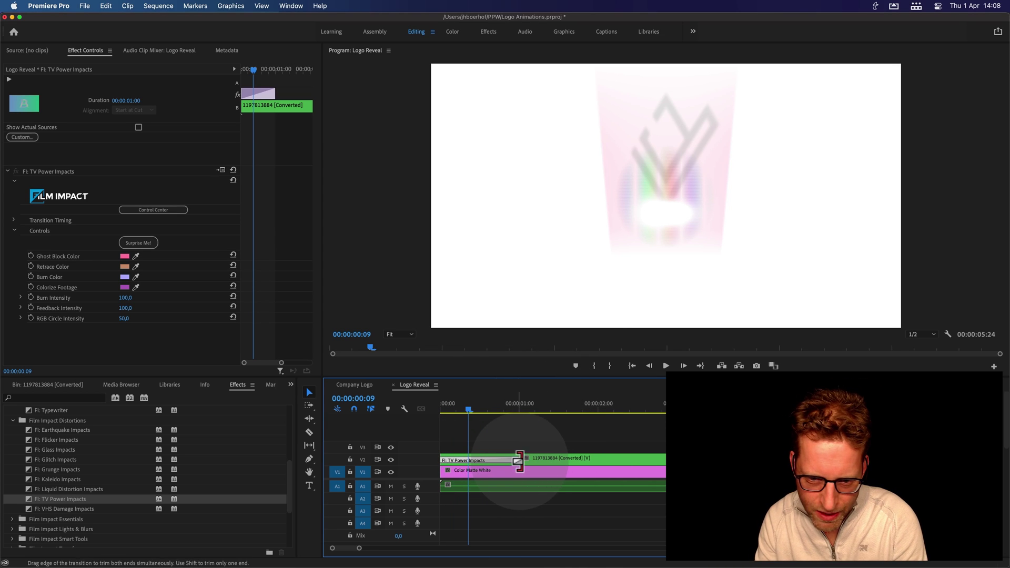
pyautogui.moveTo(515, 460); pyautogui.dragTo(604, 460)
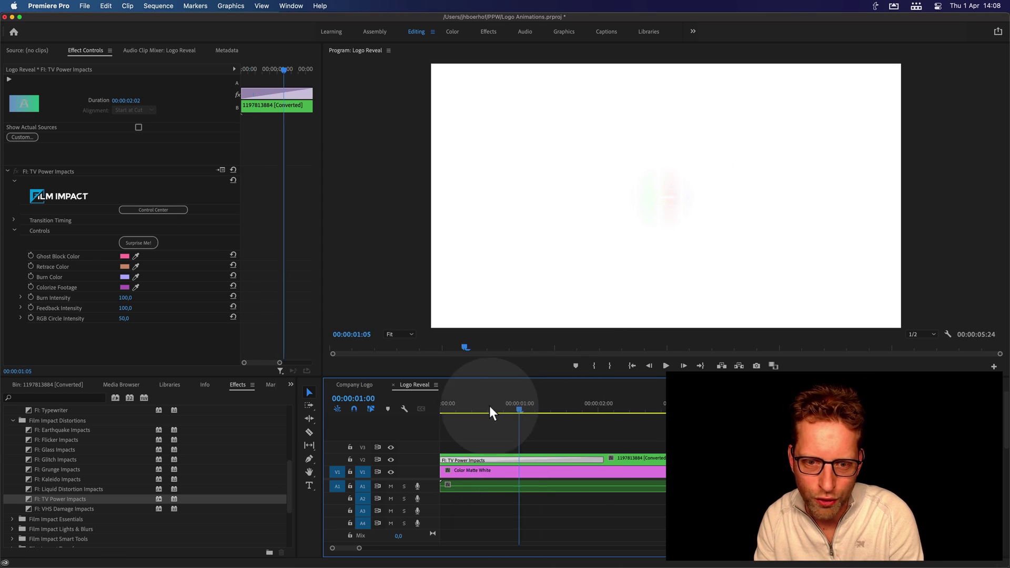
pyautogui.click(455, 408)
pyautogui.moveTo(455, 408); pyautogui.dragTo(497, 408)
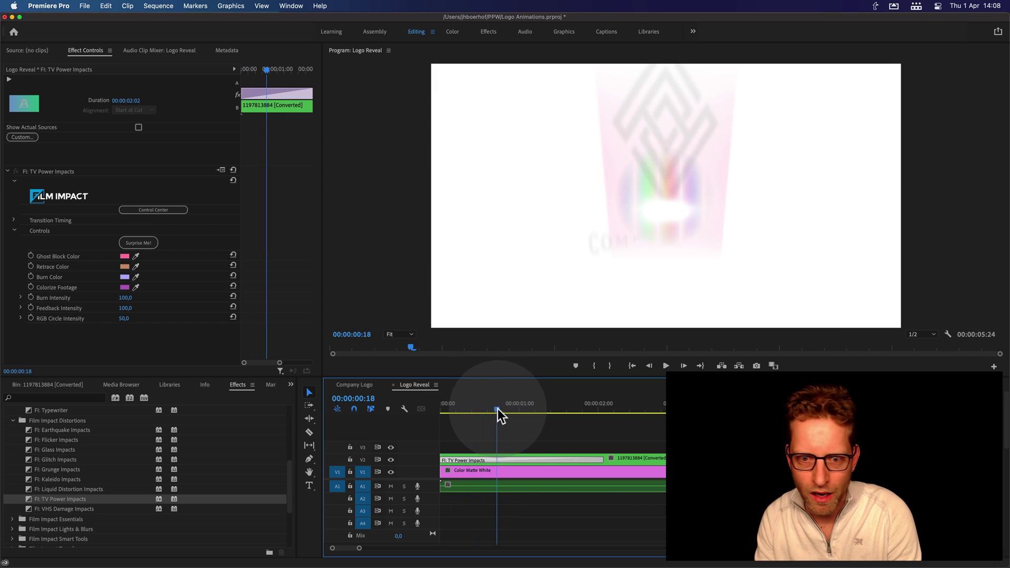
pyautogui.click(509, 444)
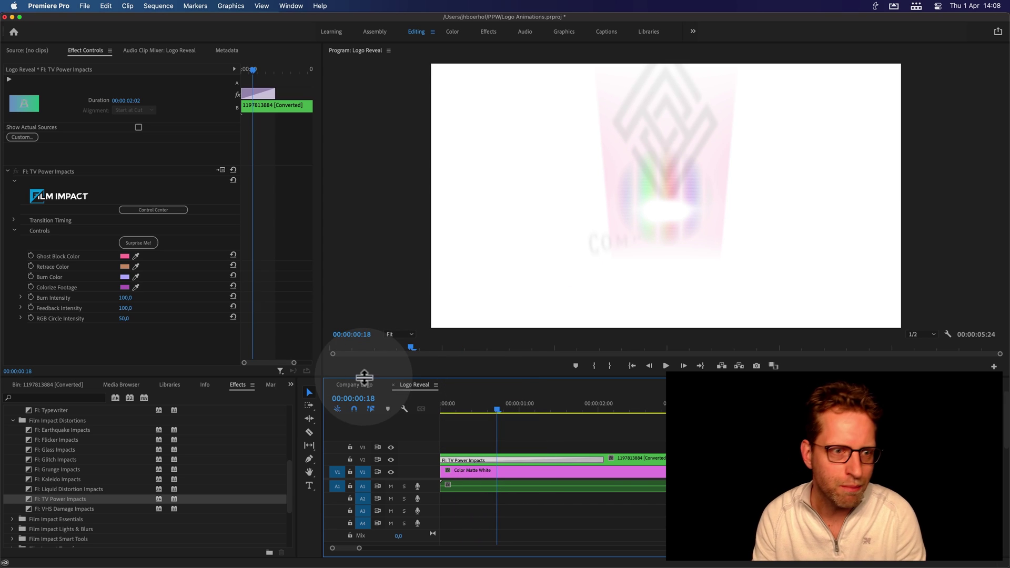
pyautogui.moveTo(128, 297); pyautogui.dragTo(103, 297)
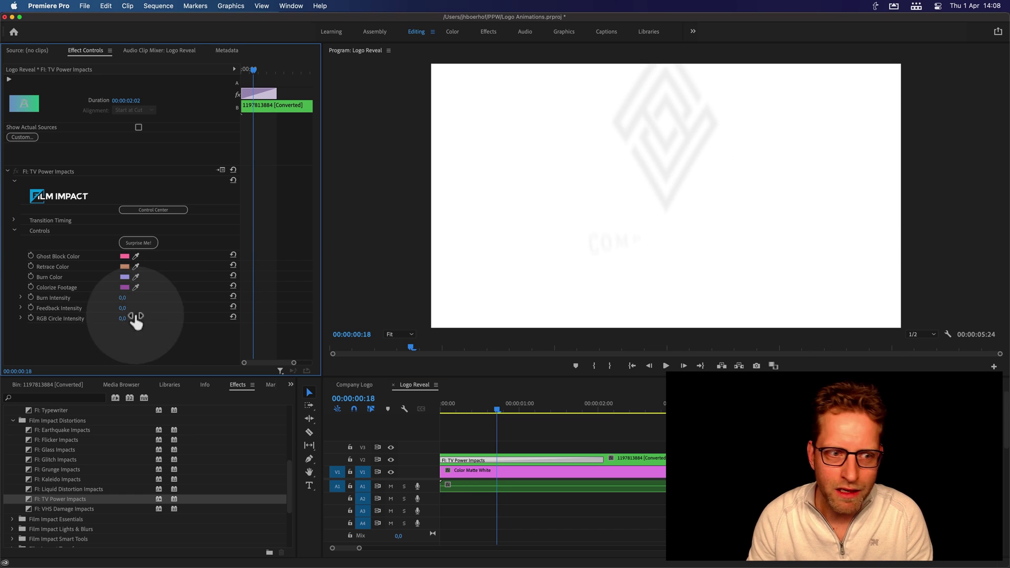
# - Set the Ghost Block, Retrace and Burn colours to black (000000)
pyautogui.click(503, 445)
pyautogui.click(502, 460)
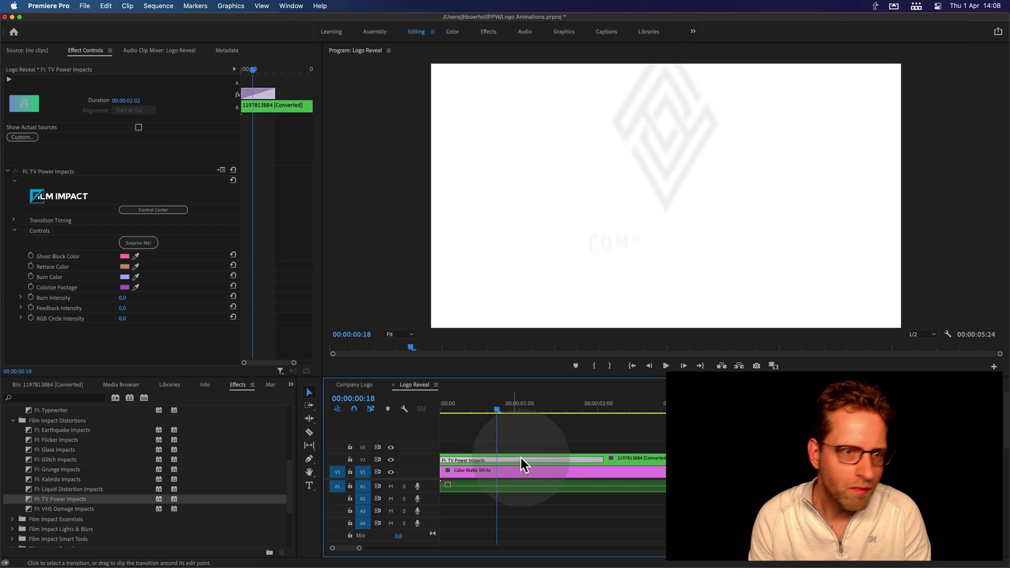
pyautogui.click(124, 256)
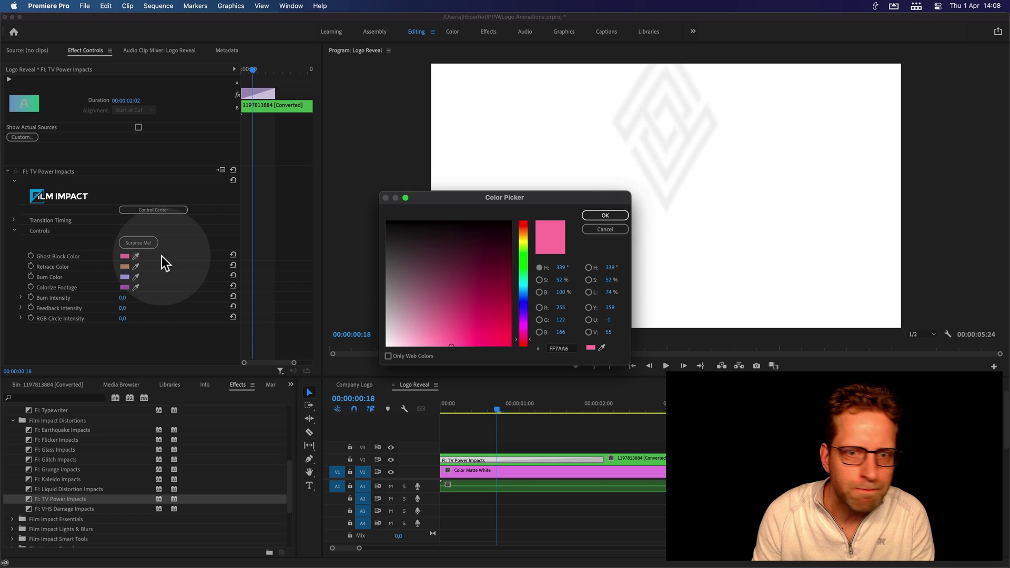
pyautogui.click(606, 216)
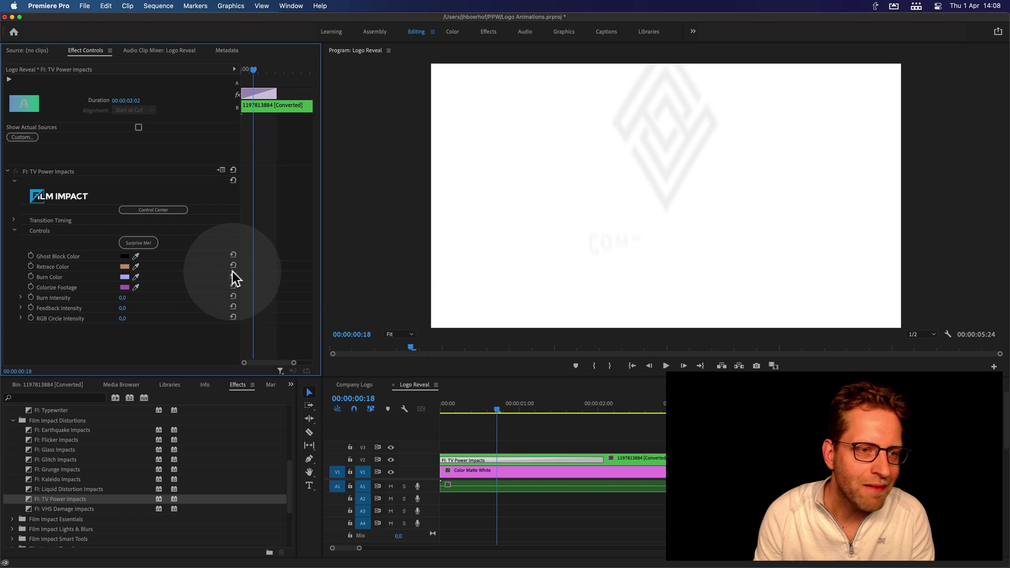
pyautogui.click(126, 267)
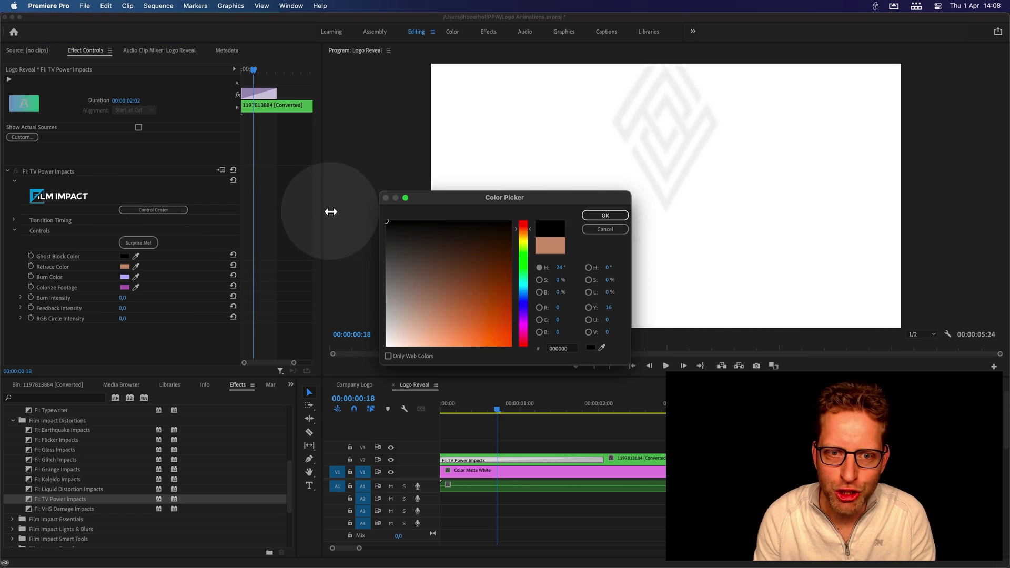
pyautogui.click(606, 217)
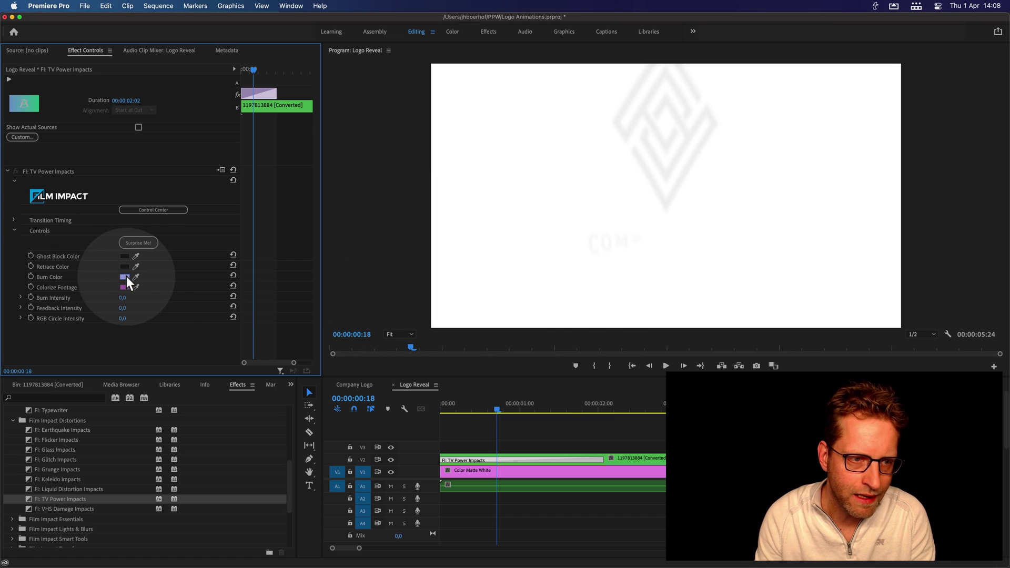
pyautogui.click(125, 277)
pyautogui.click(606, 217)
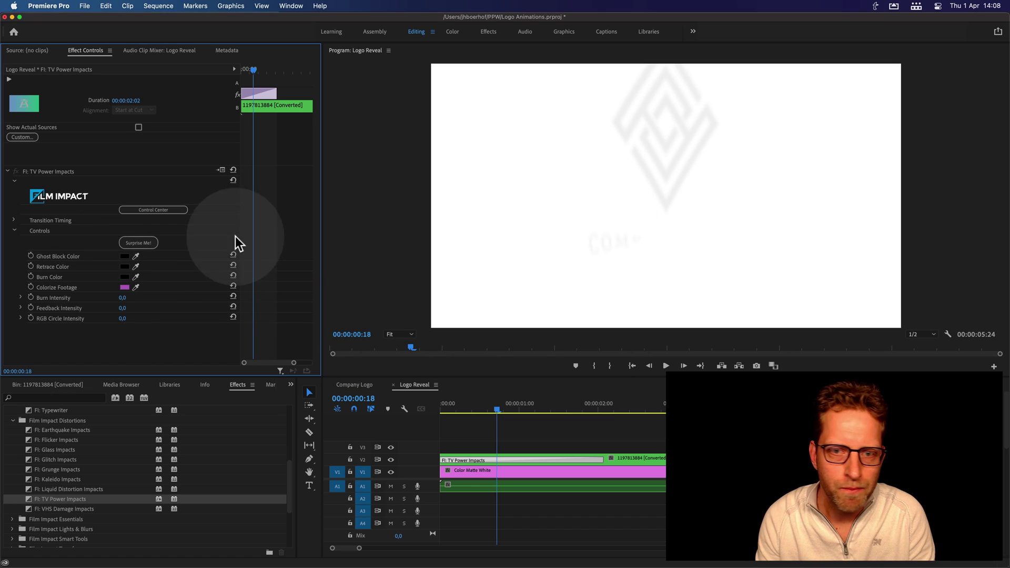
# - Set the Colorize Footage colour to black and scrub through the reveal
pyautogui.click(125, 287)
pyautogui.click(387, 222)
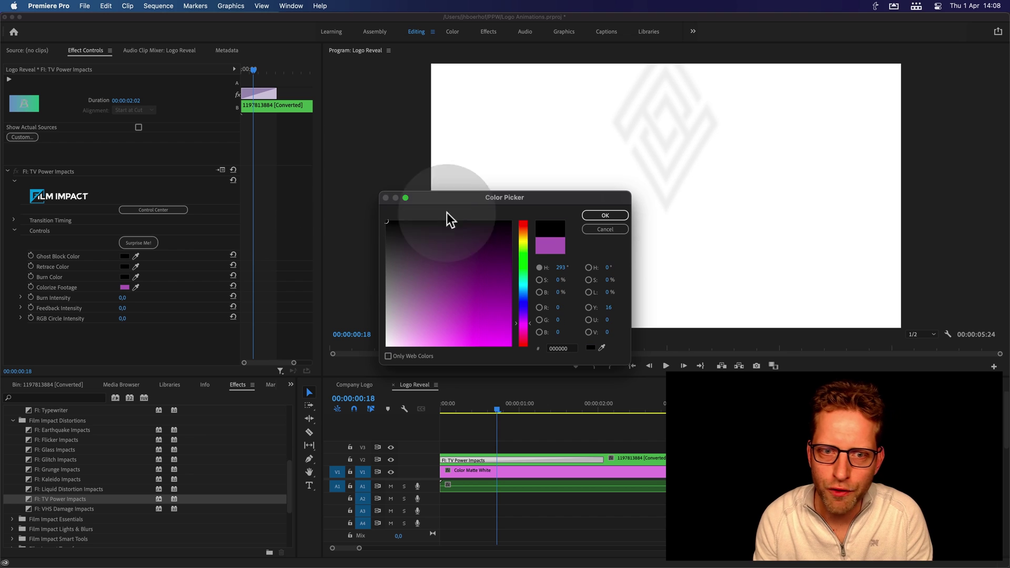
pyautogui.click(606, 216)
pyautogui.click(447, 407)
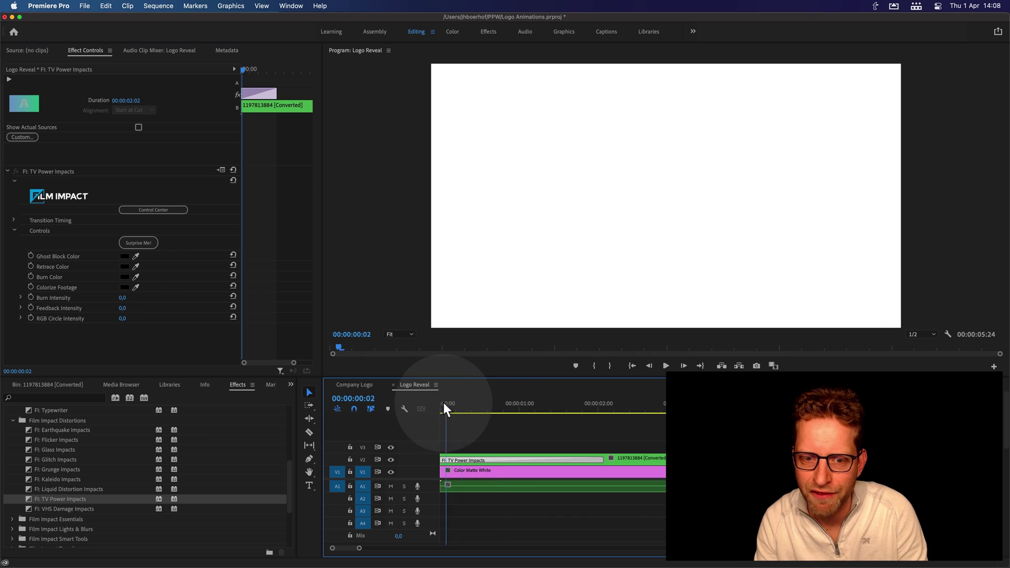
pyautogui.moveTo(439, 407); pyautogui.dragTo(587, 407)
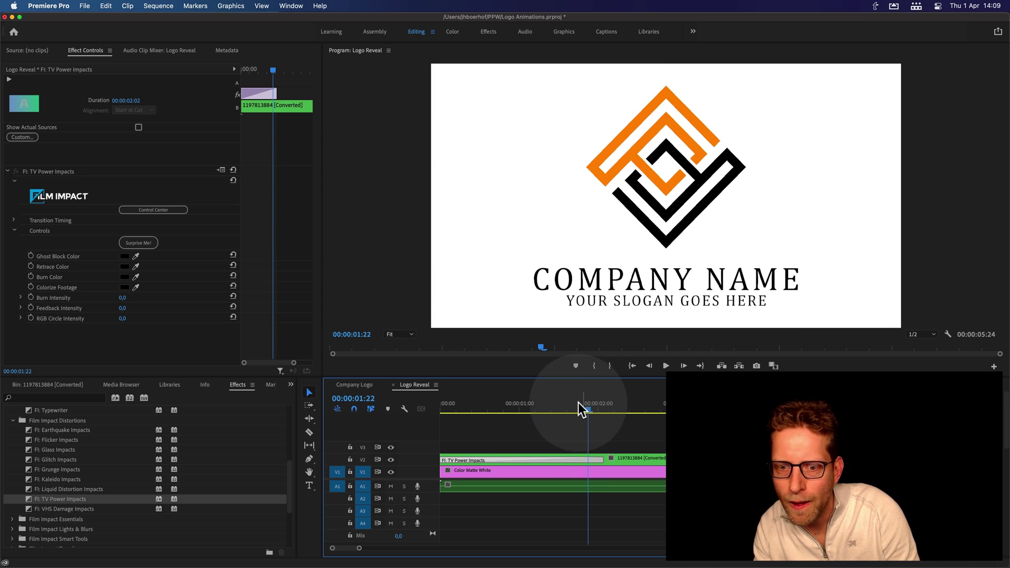
pyautogui.moveTo(589, 410); pyautogui.dragTo(543, 412)
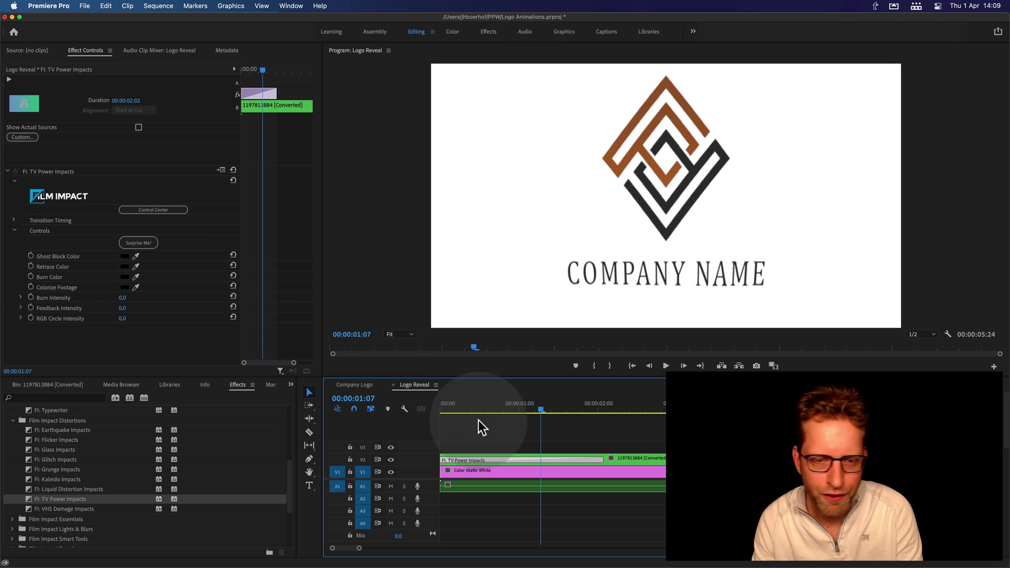
# - Sample the logo's orange for Colorize Footage, then play the reveal from the start
pyautogui.click(601, 411)
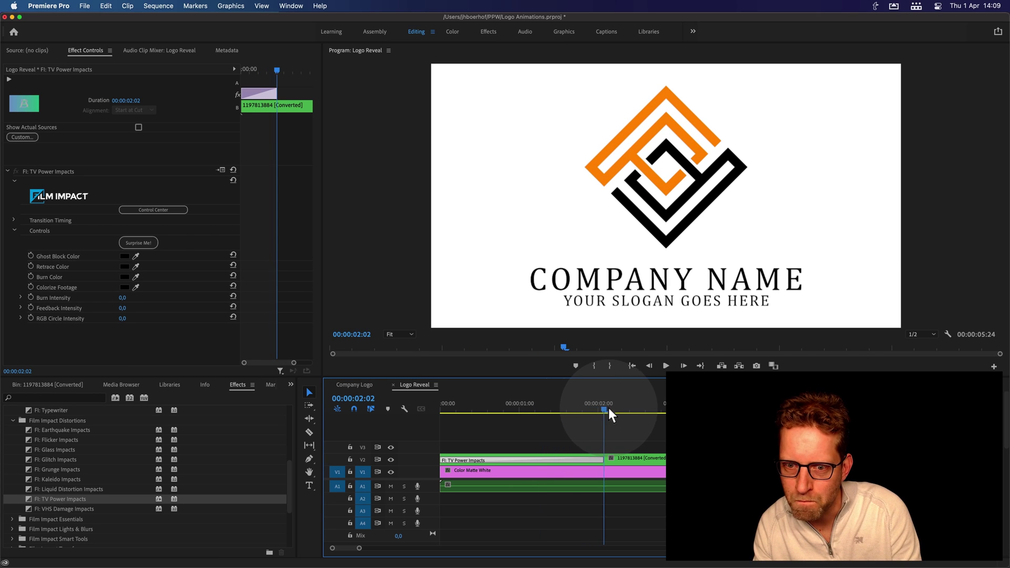
pyautogui.click(136, 288)
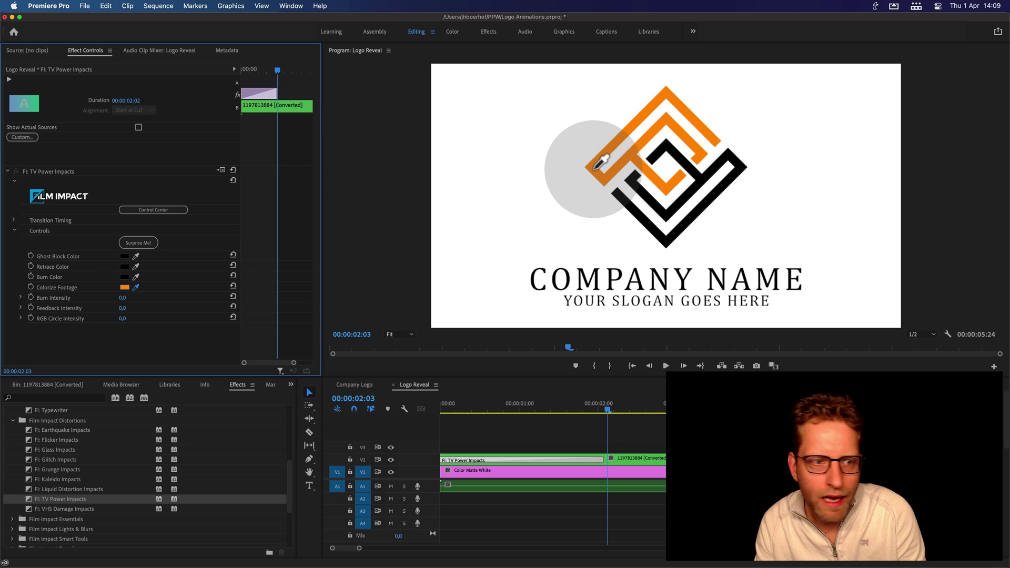
pyautogui.moveTo(594, 173); pyautogui.dragTo(601, 144)
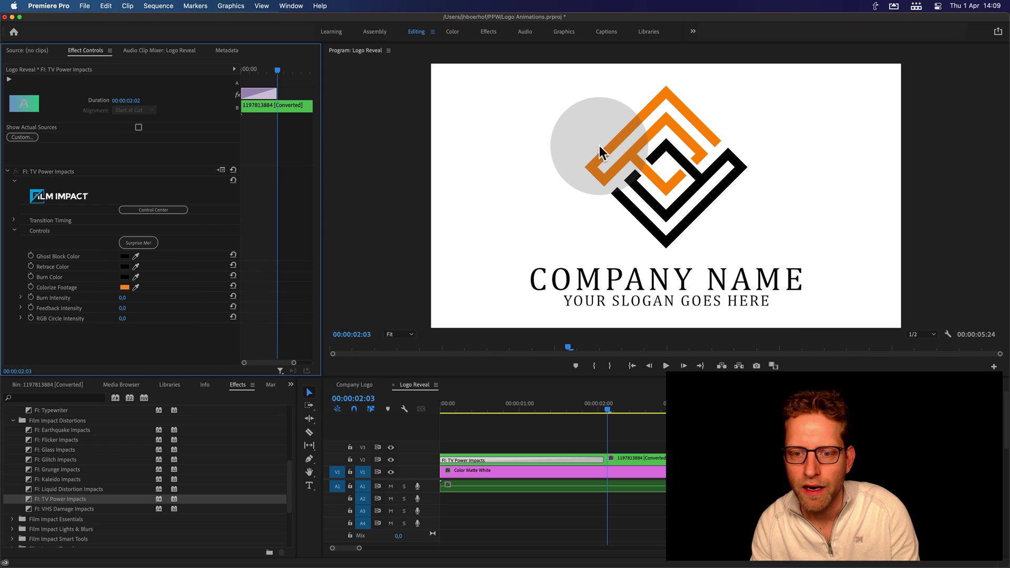
pyautogui.moveTo(558, 409)
pyautogui.mouseDown()
pyautogui.moveTo(440, 414)
pyautogui.moveTo(597, 418)
pyautogui.moveTo(471, 433)
pyautogui.mouseUp()
pyautogui.press('space')
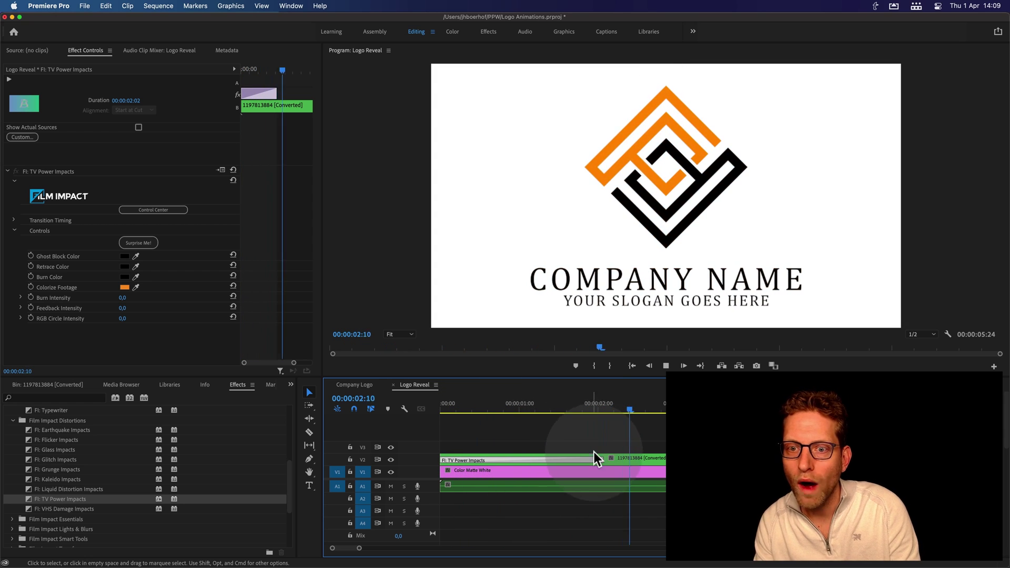
# - Shorten TV Power Impacts by eight frames to 1:19, then play and scrub the reveal
pyautogui.moveTo(601, 460); pyautogui.dragTo(560, 460)
pyautogui.click(440, 404)
pyautogui.press('space')
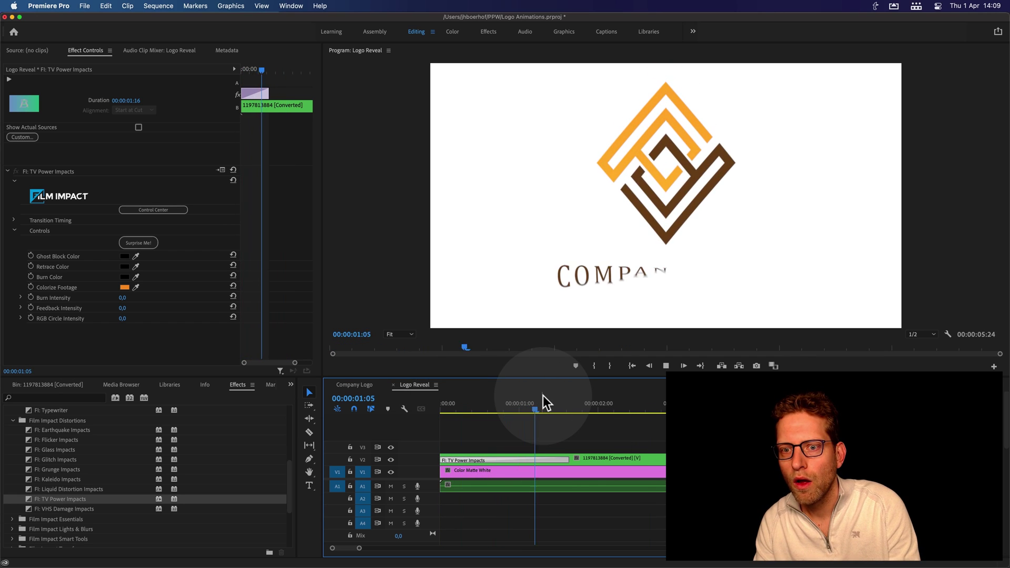
pyautogui.press('space')
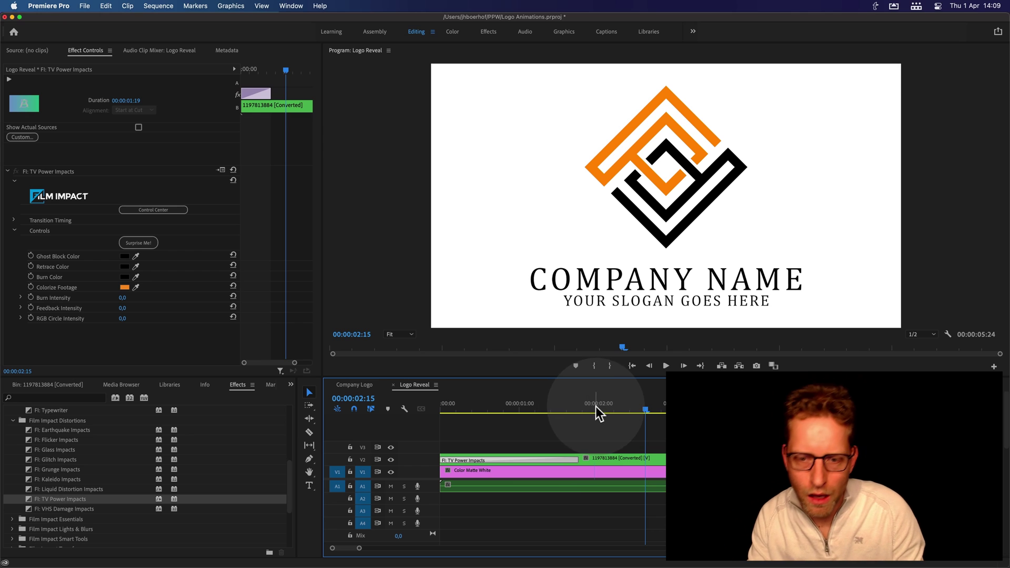
pyautogui.moveTo(597, 406)
pyautogui.mouseDown()
pyautogui.moveTo(446, 410)
pyautogui.moveTo(516, 406)
pyautogui.mouseUp()
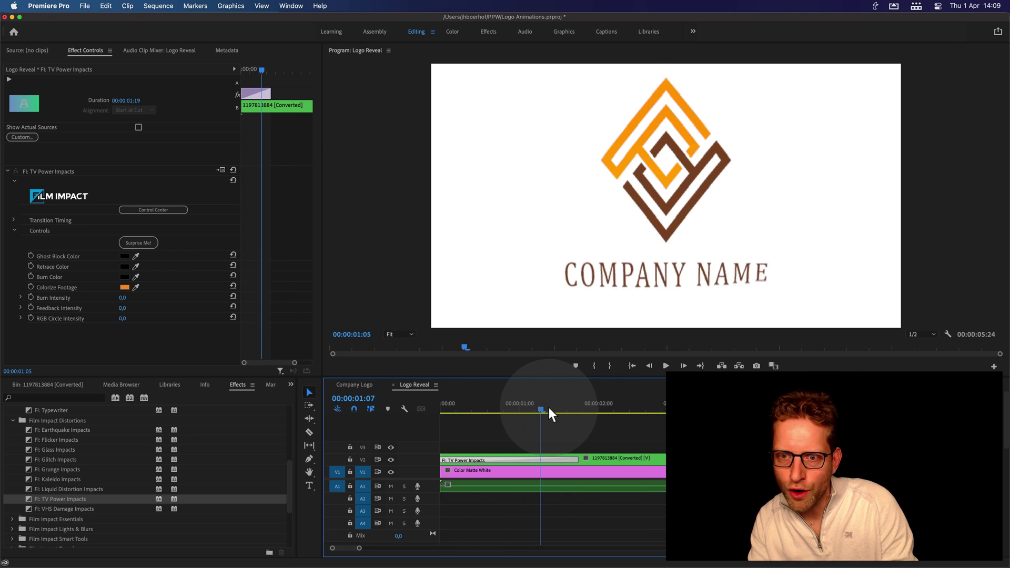
pyautogui.moveTo(547, 411); pyautogui.dragTo(612, 411)
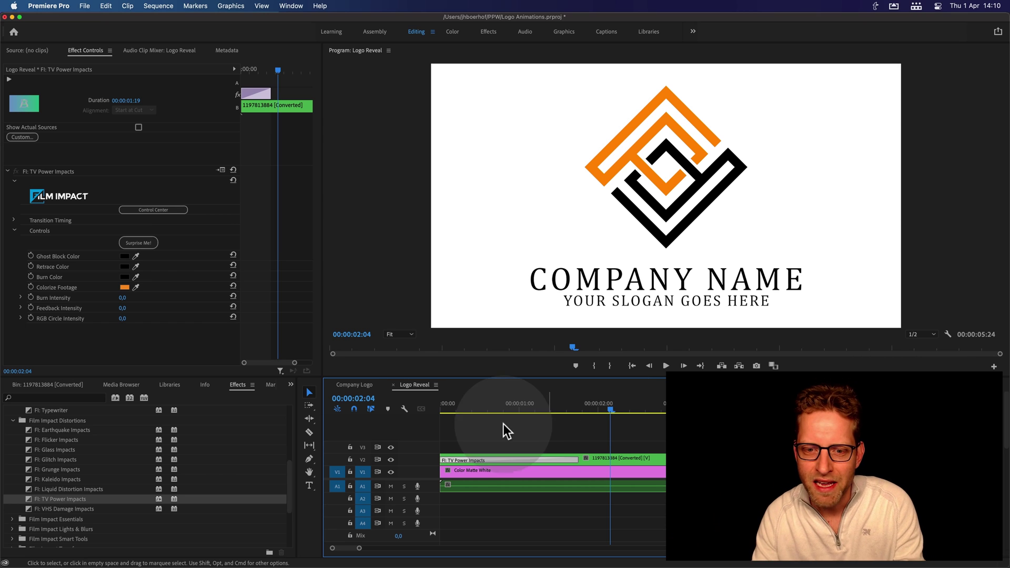
pyautogui.moveTo(500, 406); pyautogui.dragTo(597, 411)
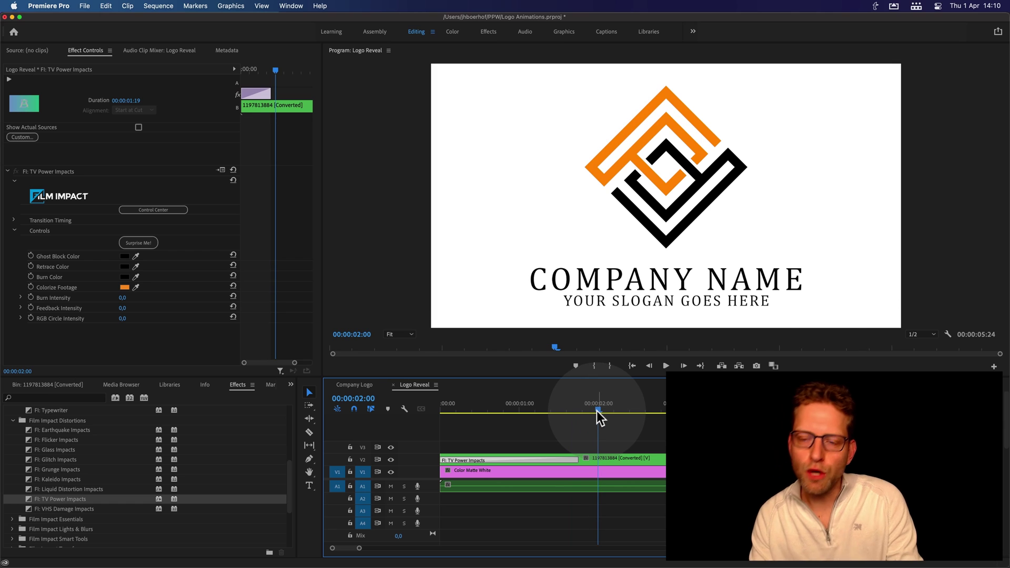